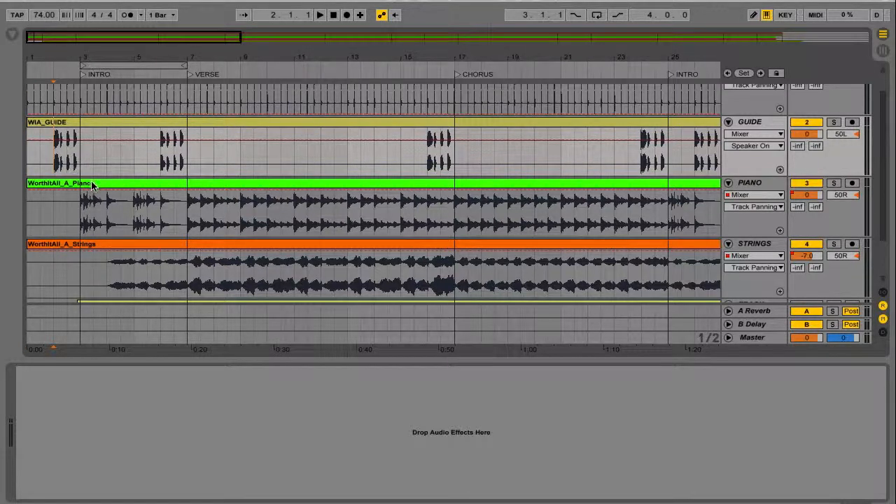
# Step: Open the recent set Worth It All_(A)_74_4-4.als, saving the changes to the current Bb set
pyautogui.press('space')
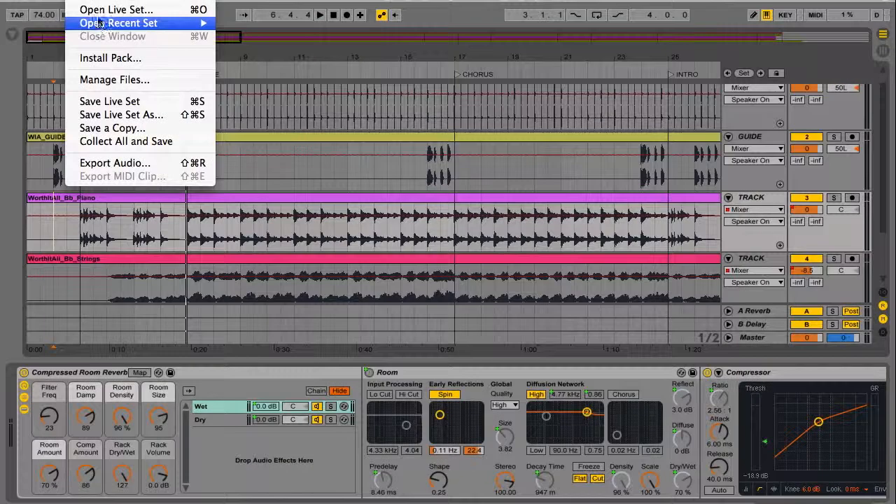
pyautogui.moveTo(105, 23)
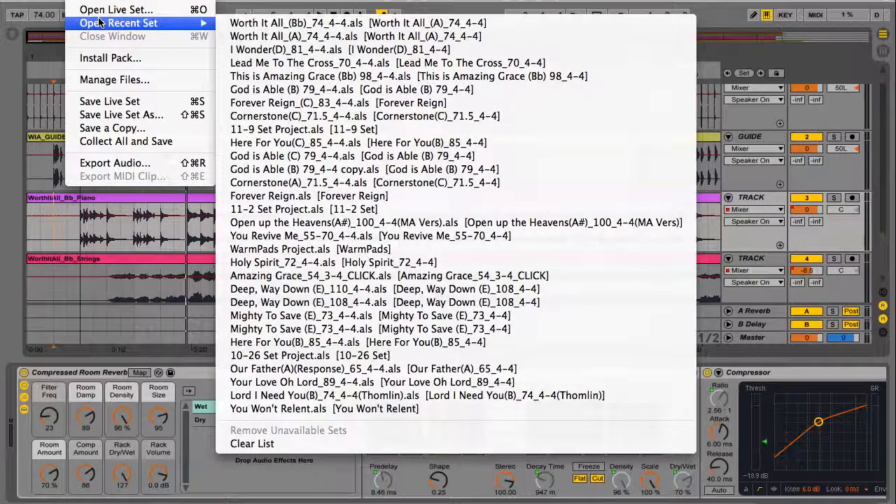
pyautogui.click(297, 39)
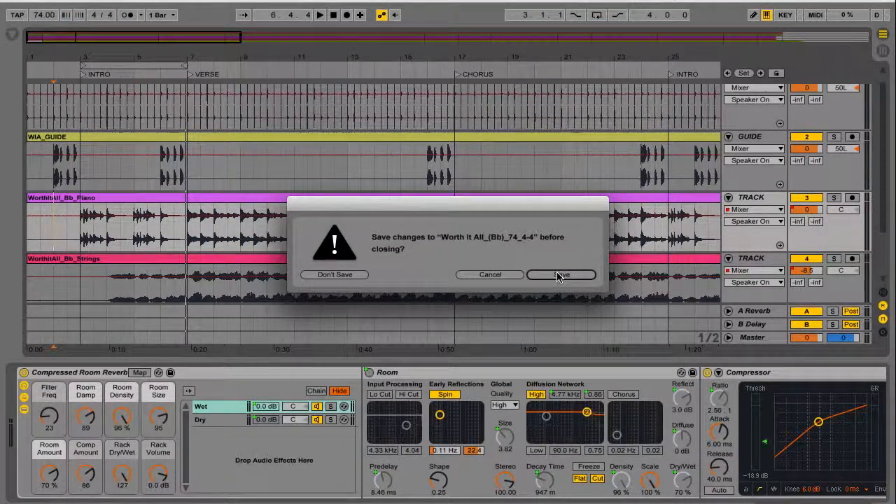
pyautogui.click(558, 275)
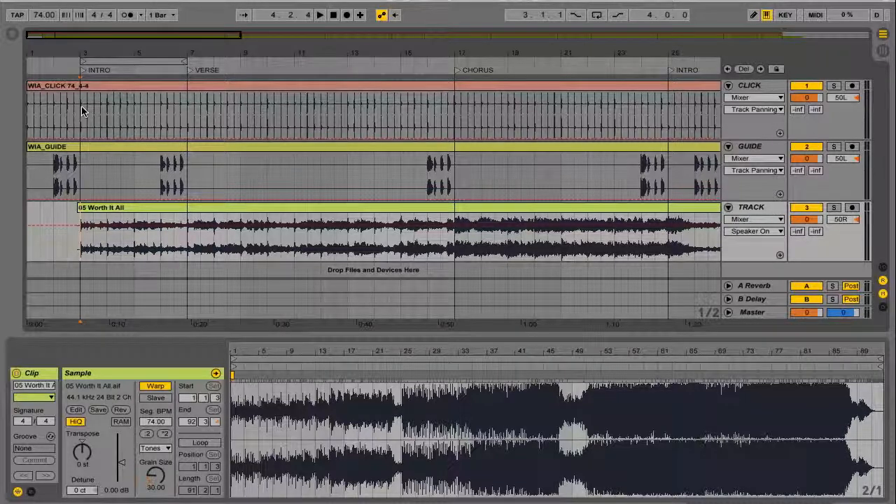
# Step: Examine the click, guide and 05 Worth It All clips and the song-section markers across the arrangement
pyautogui.click(117, 87)
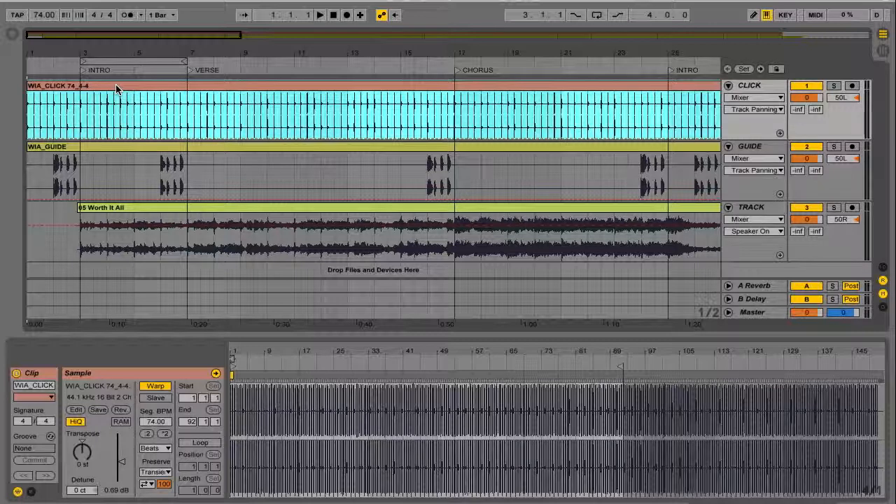
pyautogui.click(119, 145)
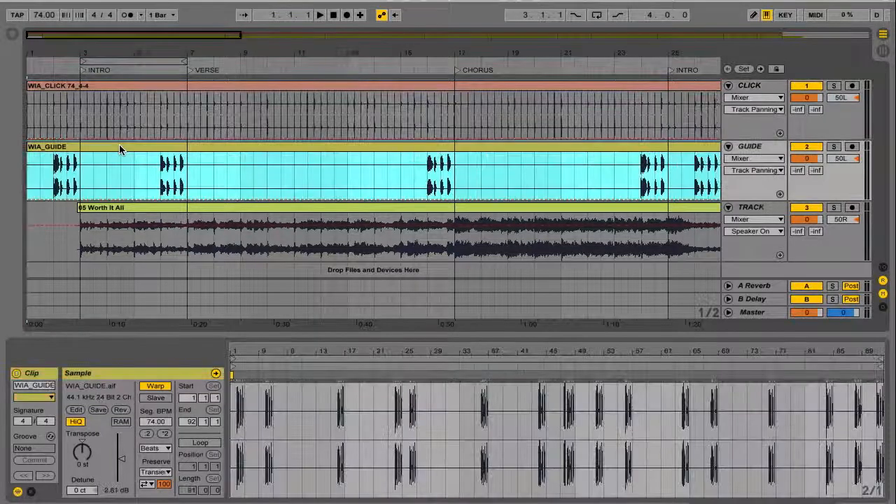
pyautogui.click(139, 210)
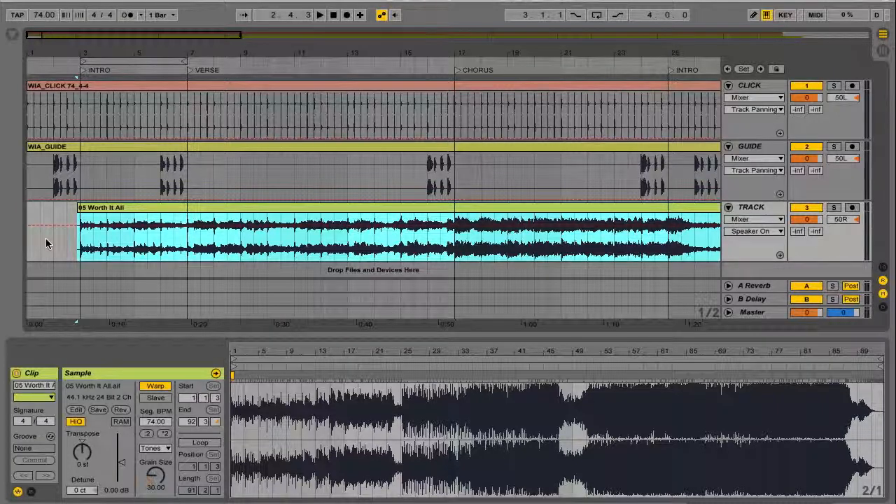
pyautogui.click(77, 252)
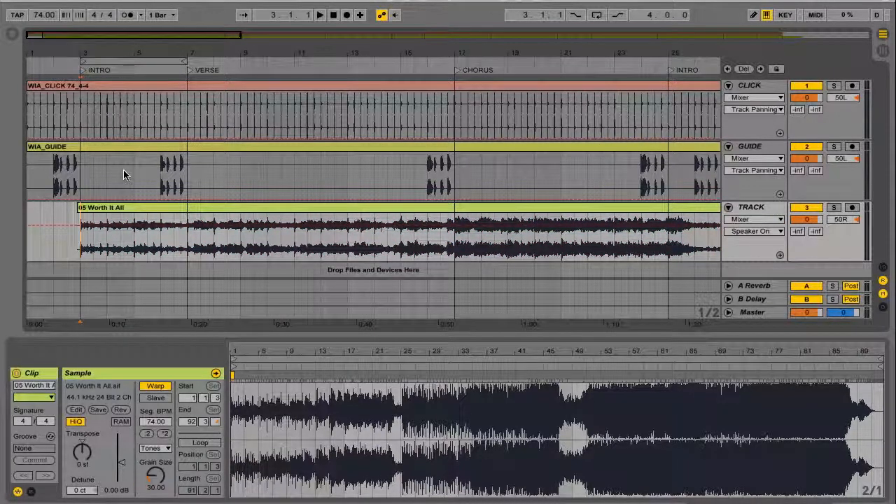
pyautogui.hscroll(8, 494, 133)
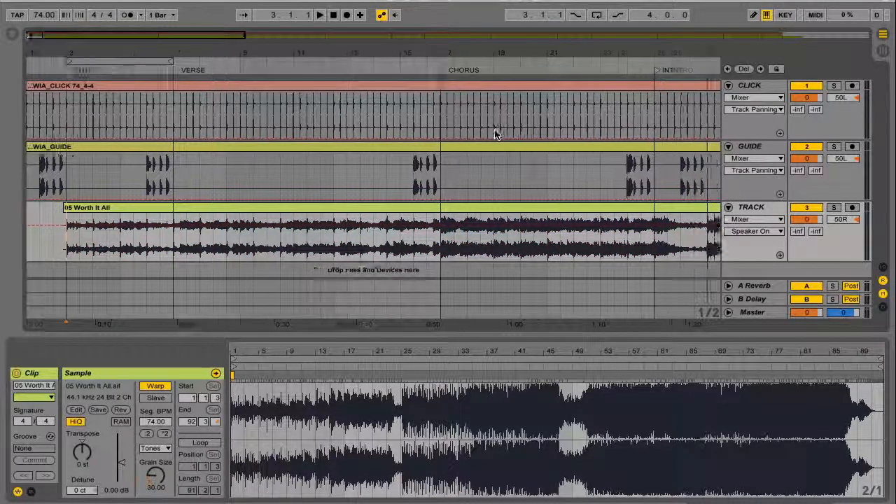
pyautogui.hscroll(20, 494, 133)
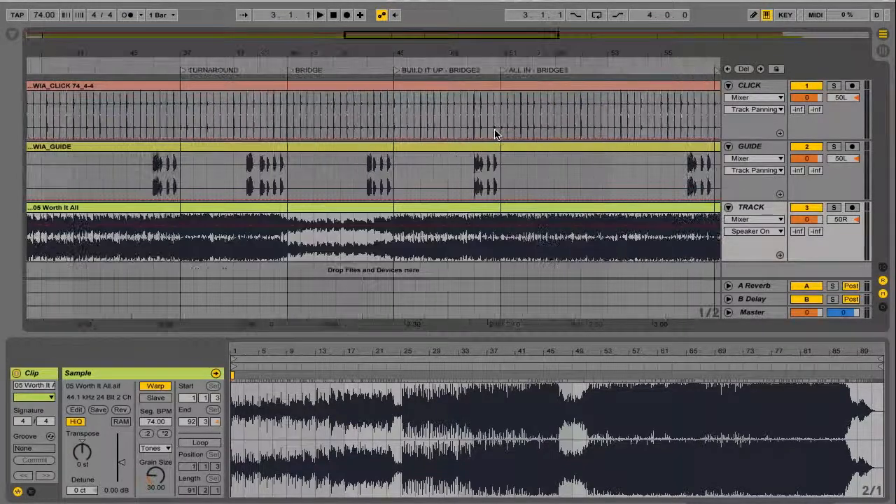
pyautogui.hscroll(-20, 494, 133)
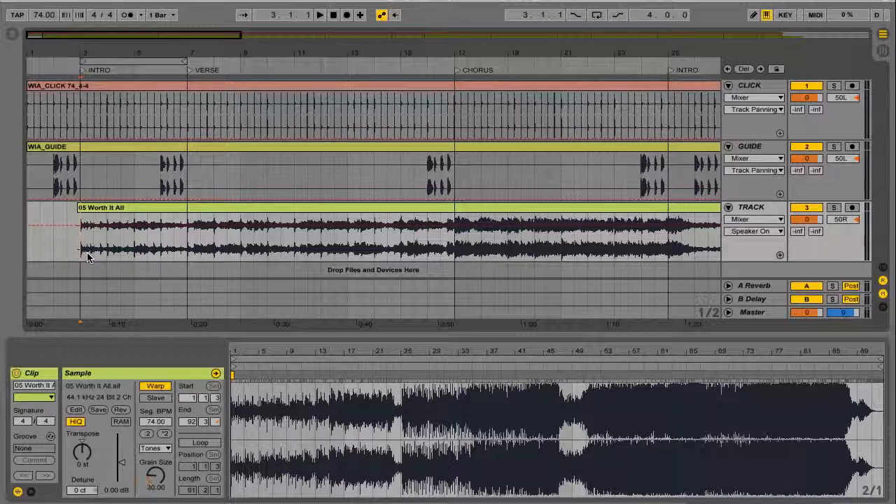
# Step: Switch to GarageBand and create a software instrument track in a new project
pyautogui.hotkey('ctrl', 'Right')
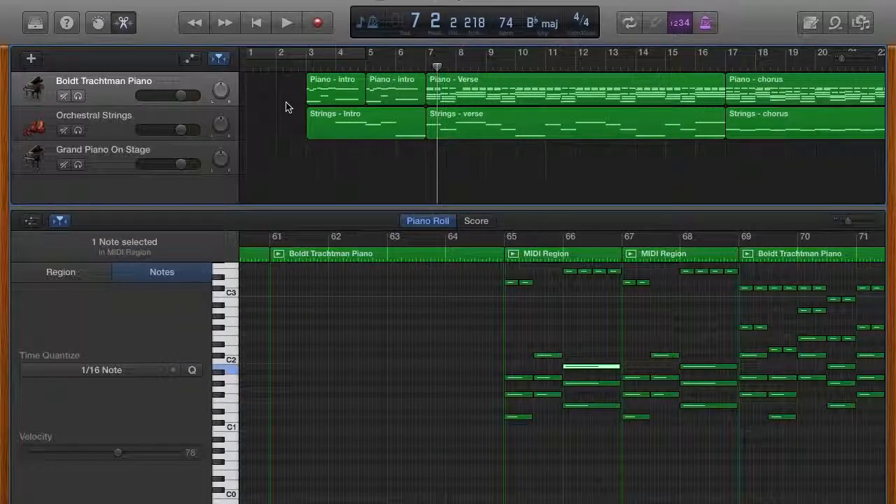
pyautogui.click(117, 150)
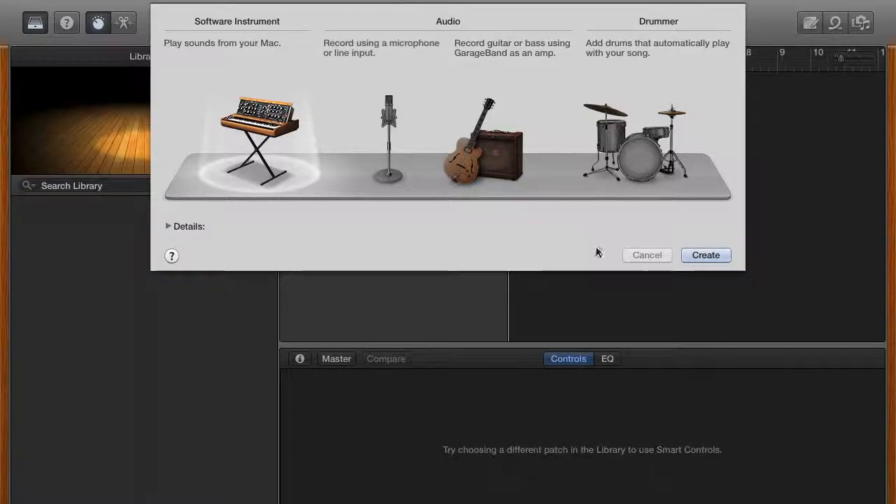
pyautogui.click(712, 256)
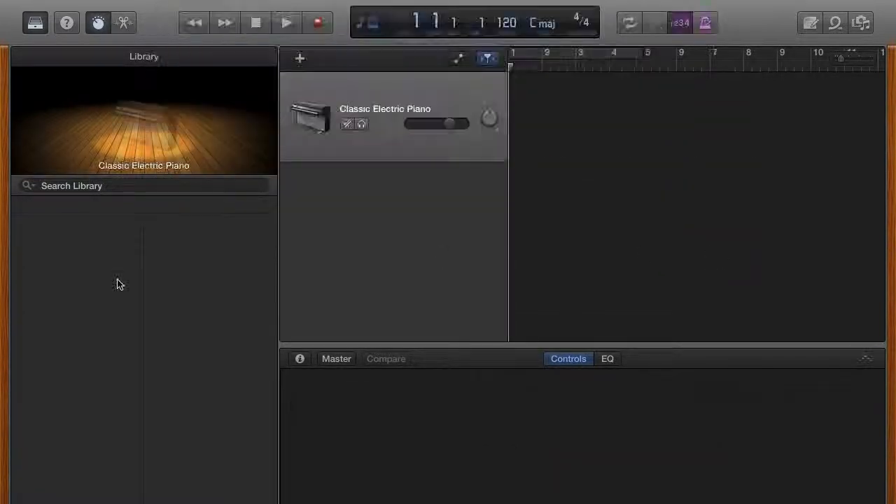
# Step: Search the sound library for "piano" and assign Boldt Trachtman Piano to the track
pyautogui.click(110, 185)
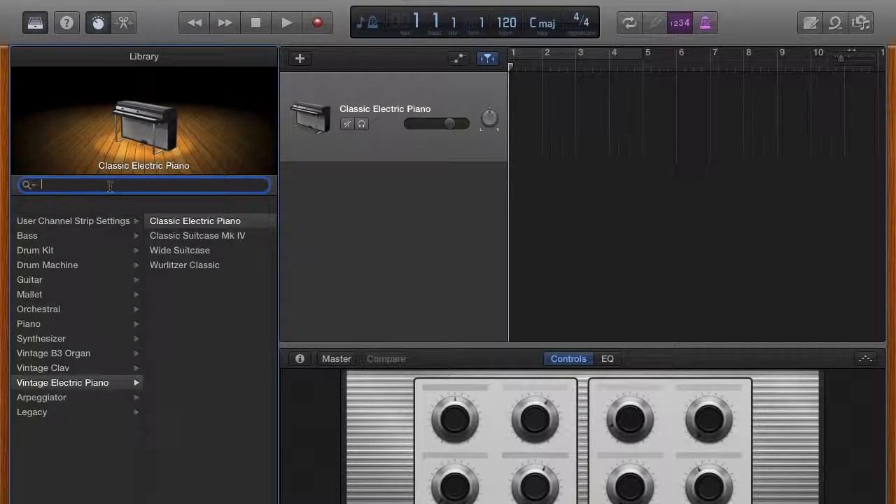
pyautogui.write('piano')
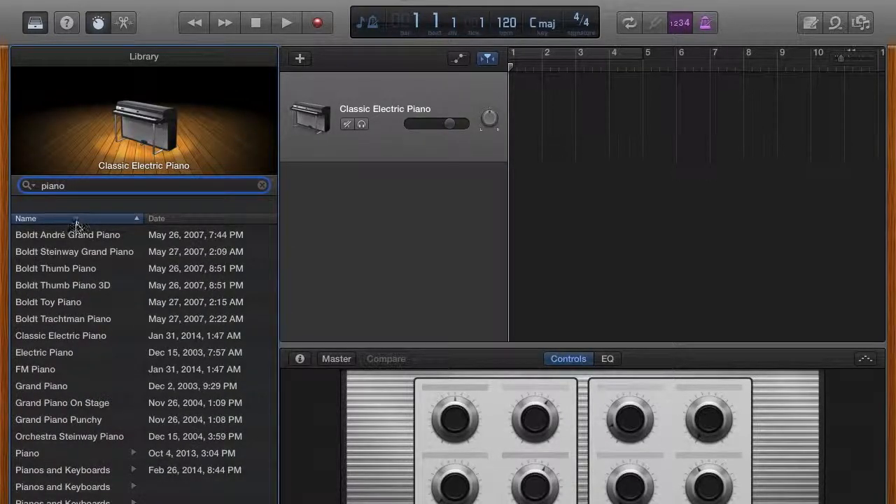
pyautogui.click(80, 320)
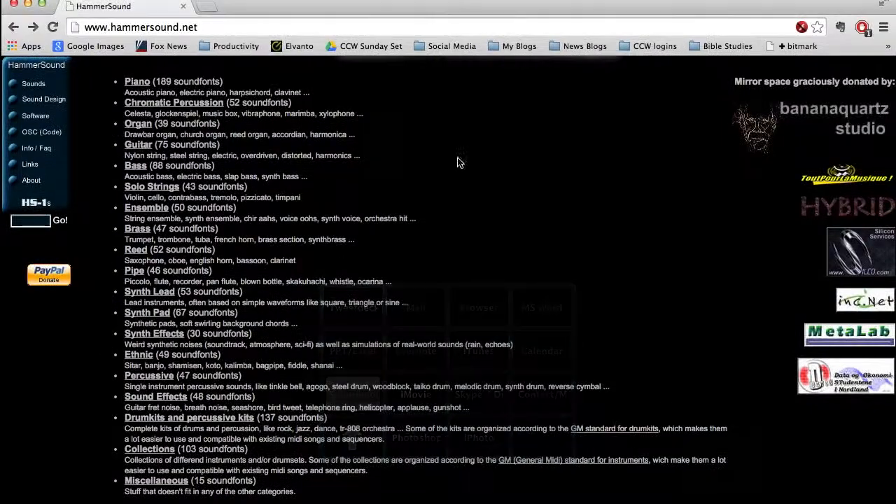
# Step: Look through the instrument categories of the HammerSound SoundFont Library in the browser
pyautogui.scroll(2, 457, 162)
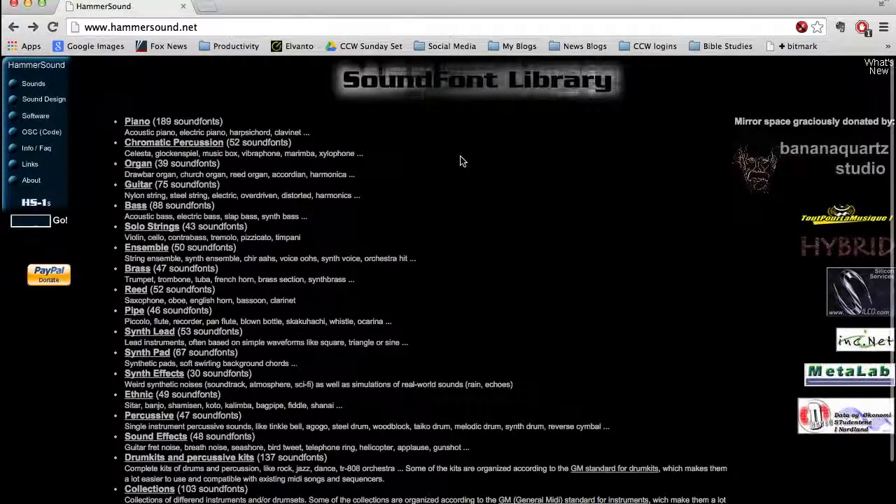
pyautogui.scroll(-2, 460, 161)
pyautogui.scroll(1, 460, 161)
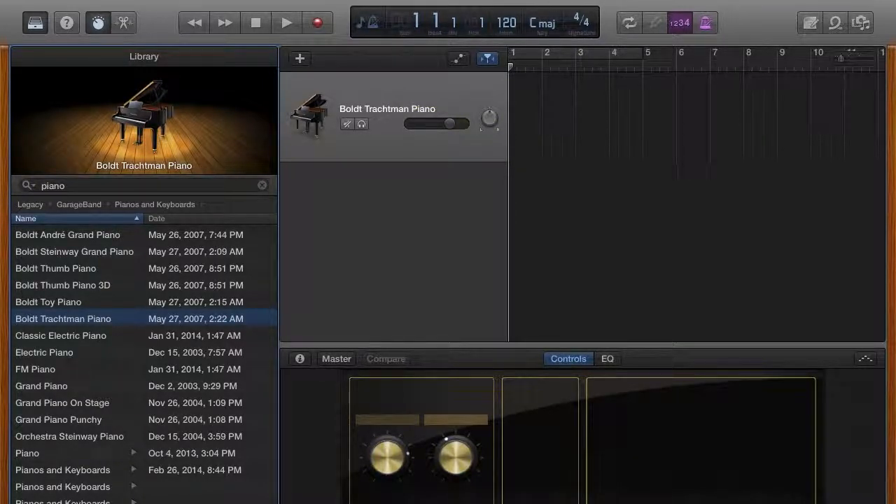
# Step: View the TotalSpaces2 version information and close its window
pyautogui.click(573, 1)
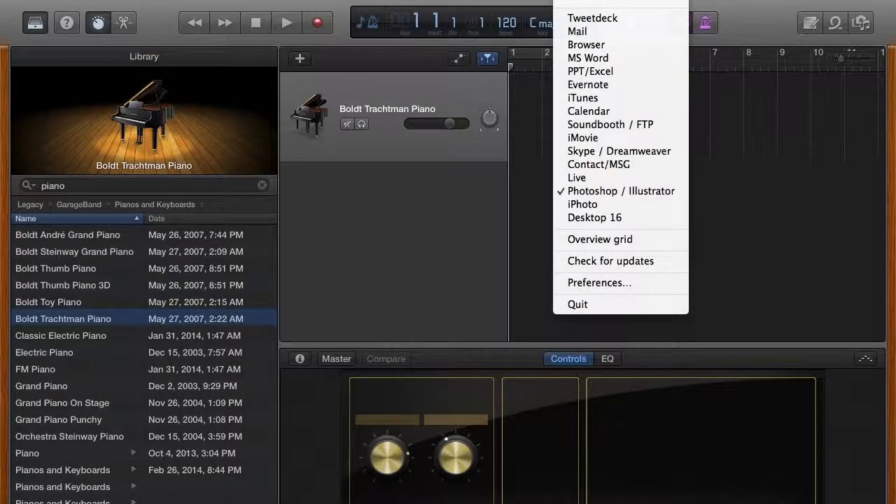
pyautogui.click(574, 2)
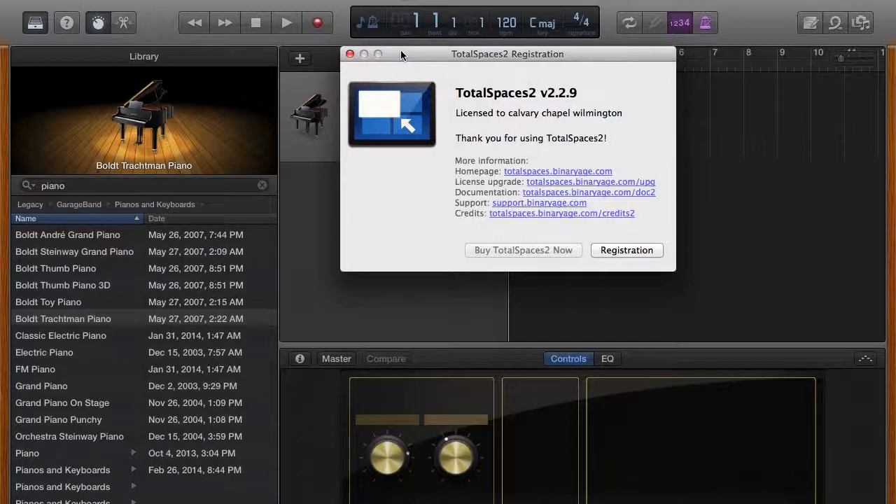
pyautogui.click(350, 54)
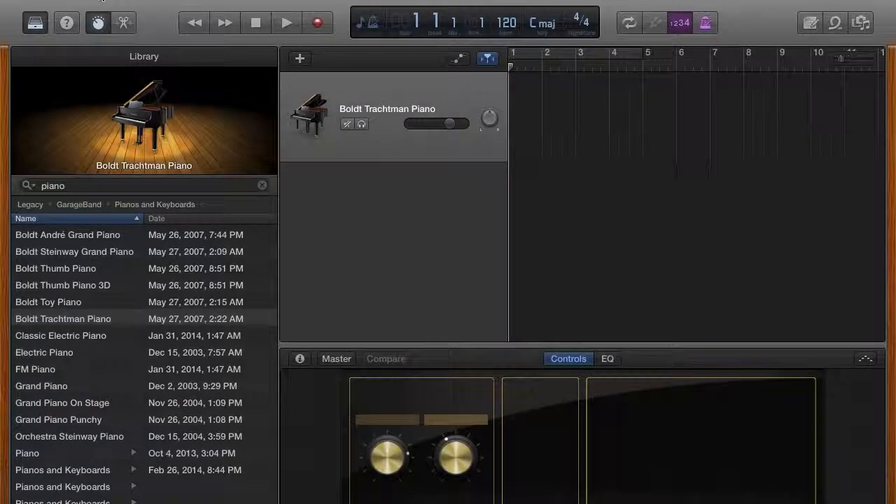
# Step: View the overview grid of desktops, switch to the Ableton Live desktop and return to GarageBand
pyautogui.press('F8')
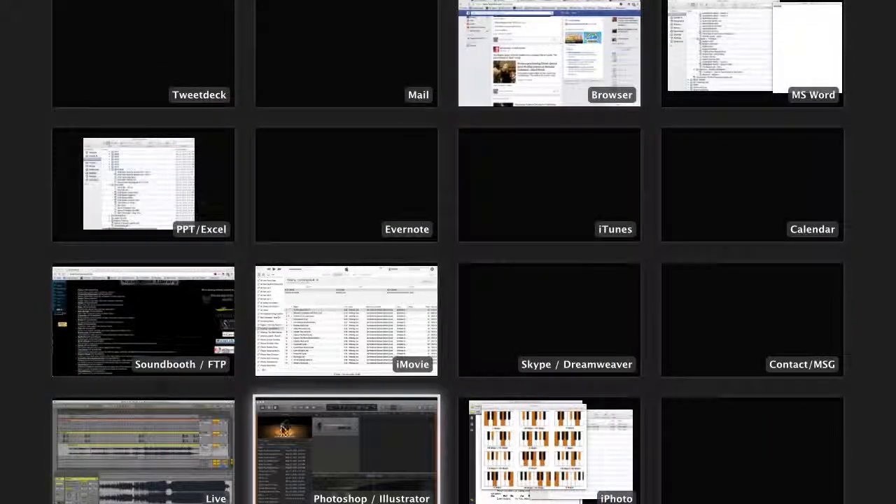
pyautogui.click(322, 441)
pyautogui.hotkey('ctrl', 'Left')
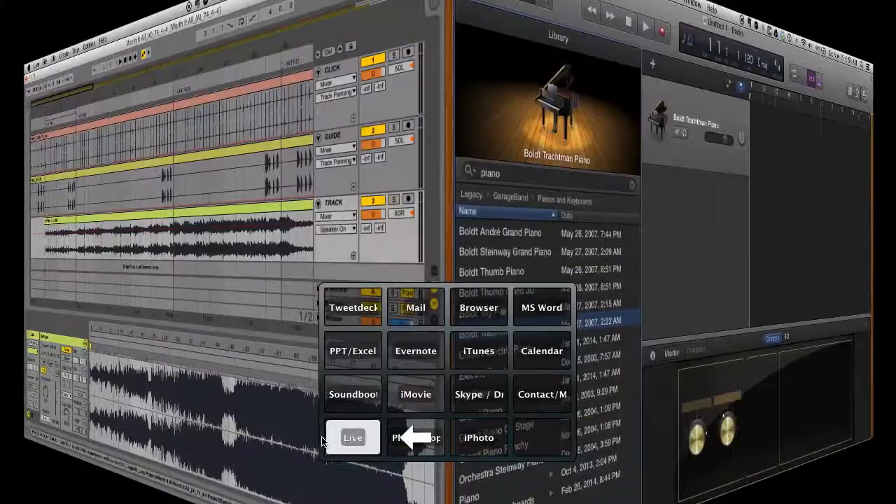
pyautogui.hotkey('ctrl', 'Right')
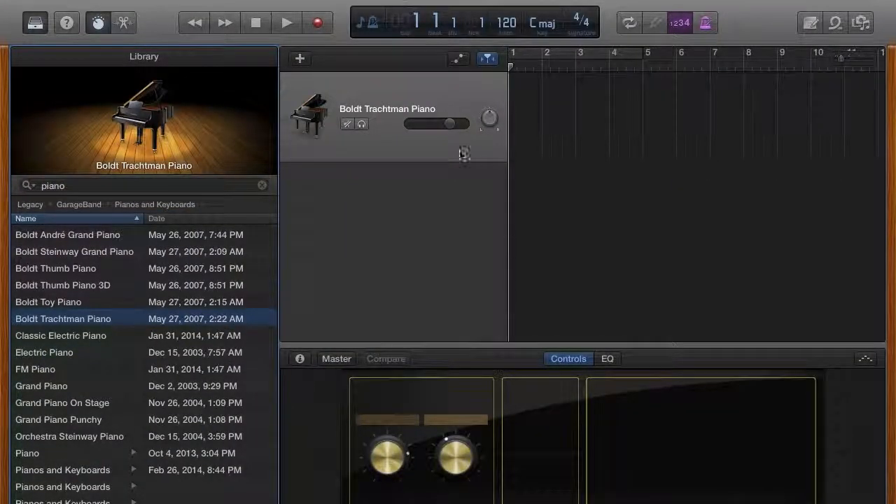
pyautogui.click(79, 186)
pyautogui.press('super+a')
pyautogui.write('s')
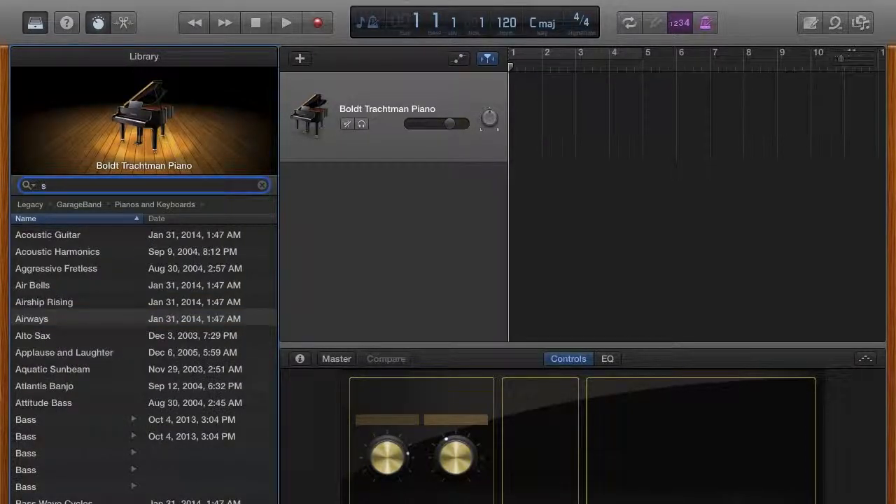
pyautogui.press('BackSpace')
pyautogui.write('piano')
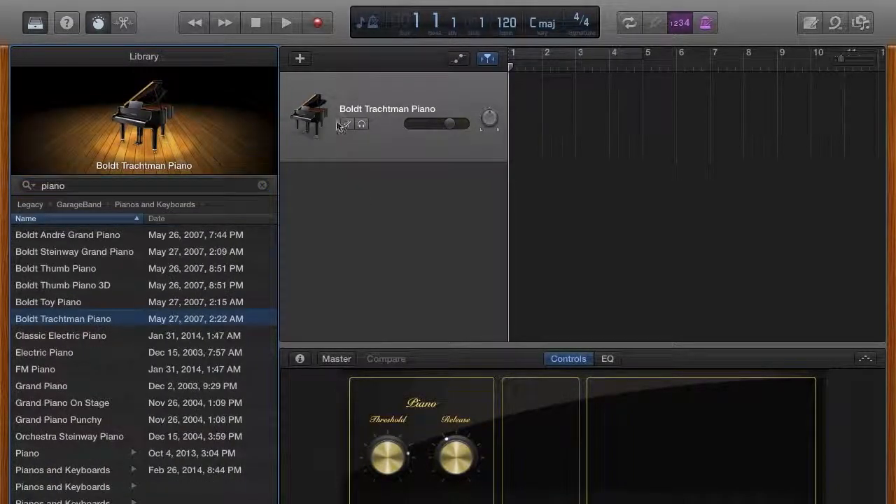
# Step: Add a second software instrument track and assign it Orchestral Strings, found by searching the library for "strings"
pyautogui.click(300, 60)
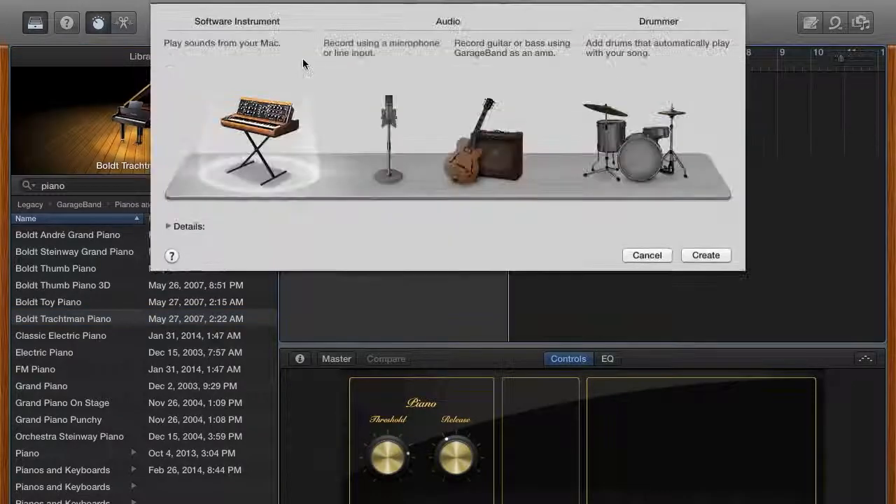
pyautogui.click(706, 254)
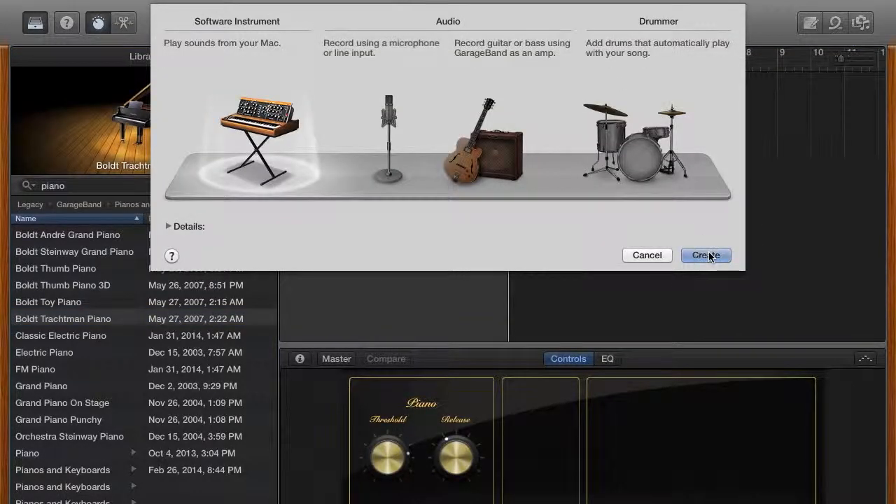
pyautogui.click(159, 186)
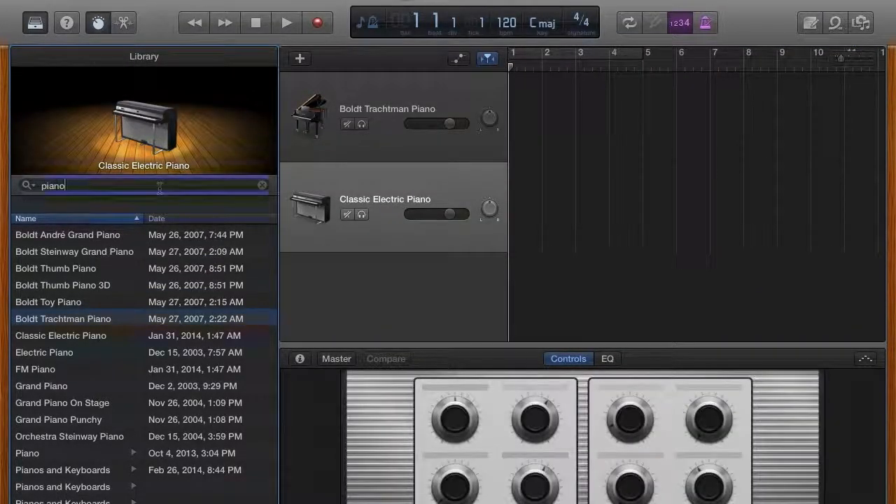
pyautogui.write('pian')
pyautogui.press('BackSpace')
pyautogui.press('BackSpace')
pyautogui.press('BackSpace')
pyautogui.press('BackSpace')
pyautogui.write('s')
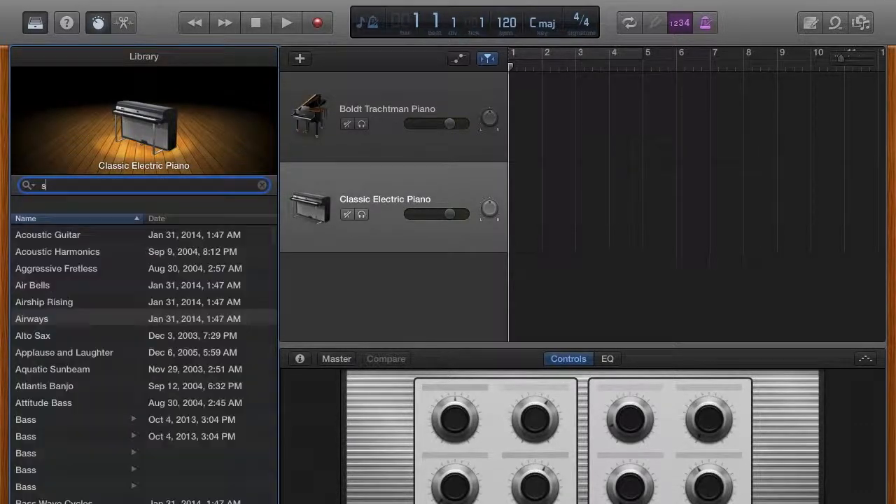
pyautogui.write('trings')
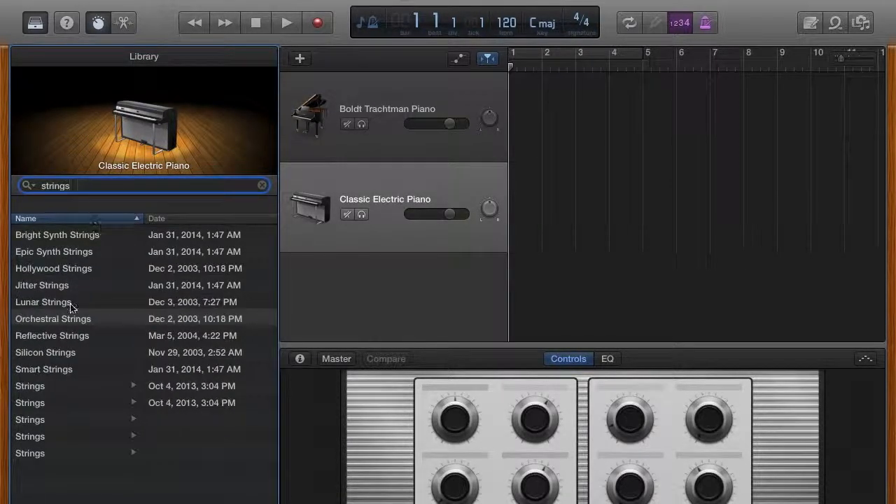
pyautogui.click(76, 321)
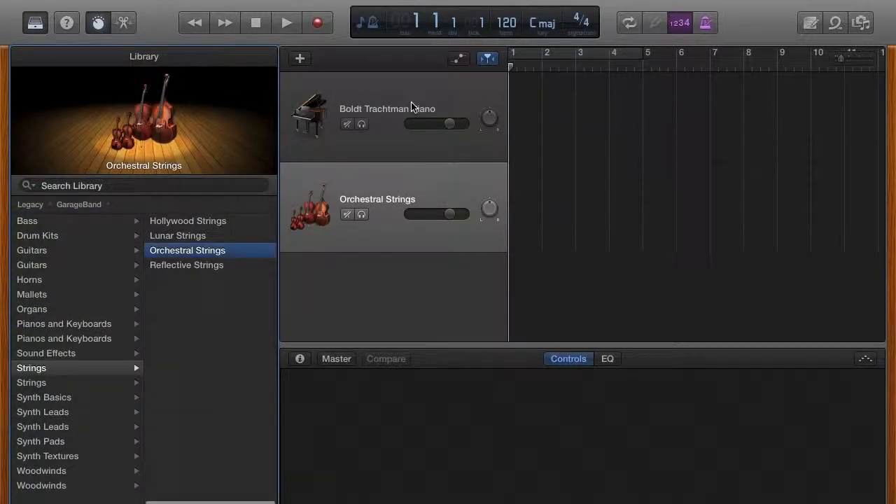
# Step: Select the Boldt Trachtman Piano track and set the project tempo to 74 BPM and the key to A major
pyautogui.click(412, 106)
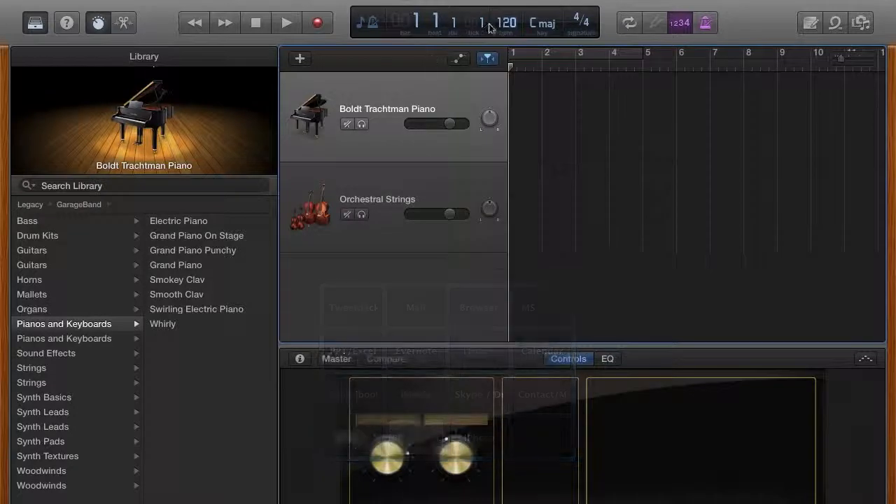
pyautogui.write('74')
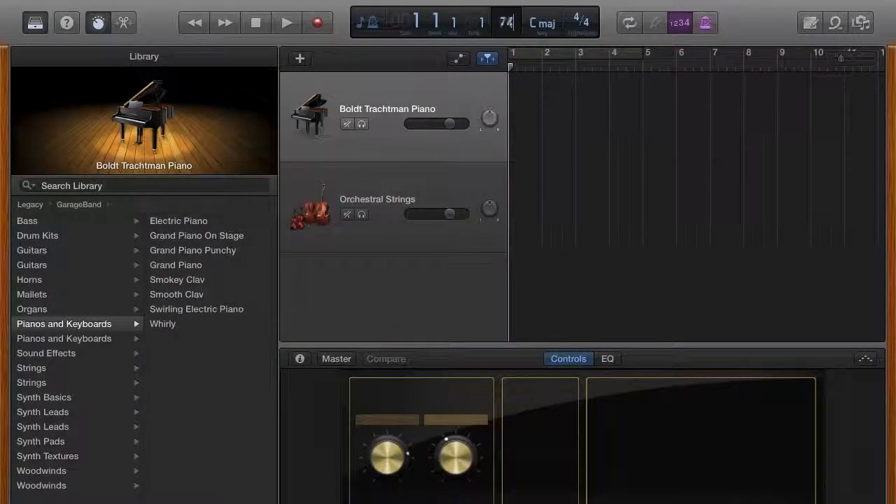
pyautogui.click(545, 24)
pyautogui.scroll(5, 552, 21)
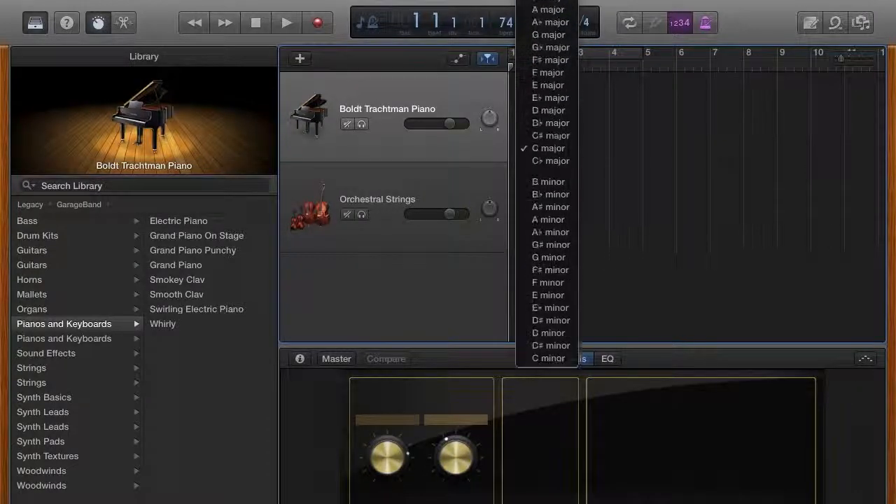
pyautogui.click(557, 11)
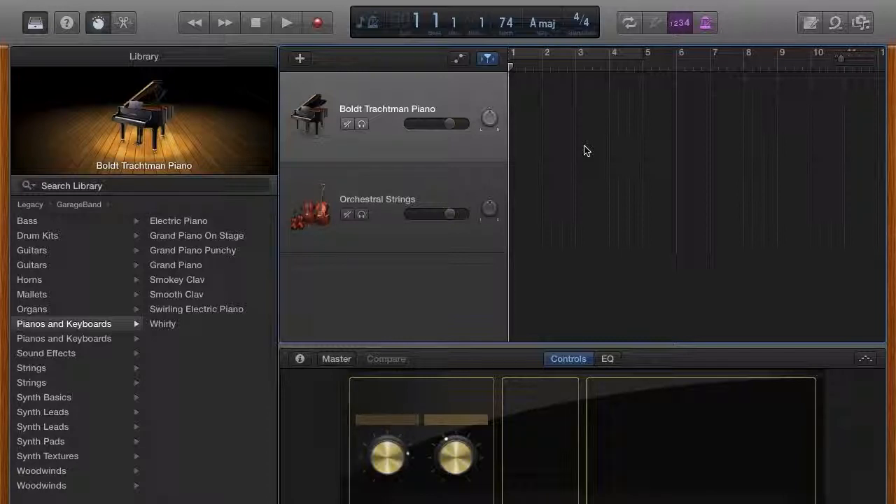
pyautogui.press('super+s')
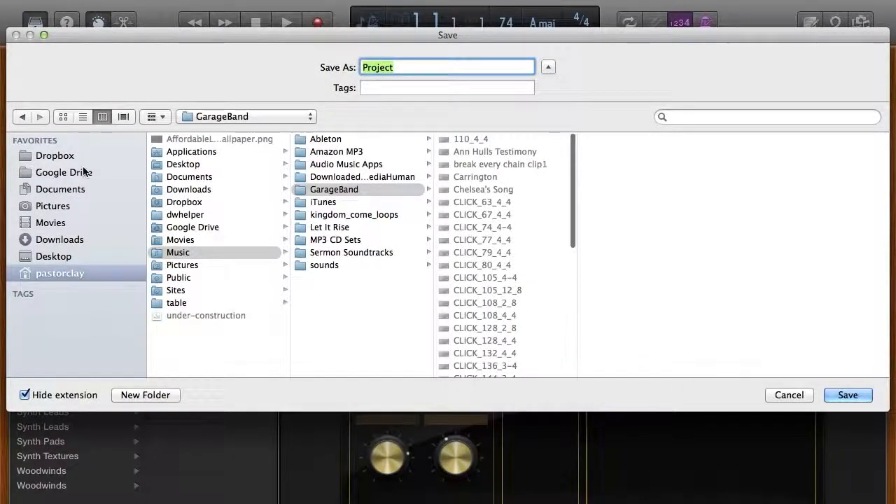
pyautogui.click(77, 190)
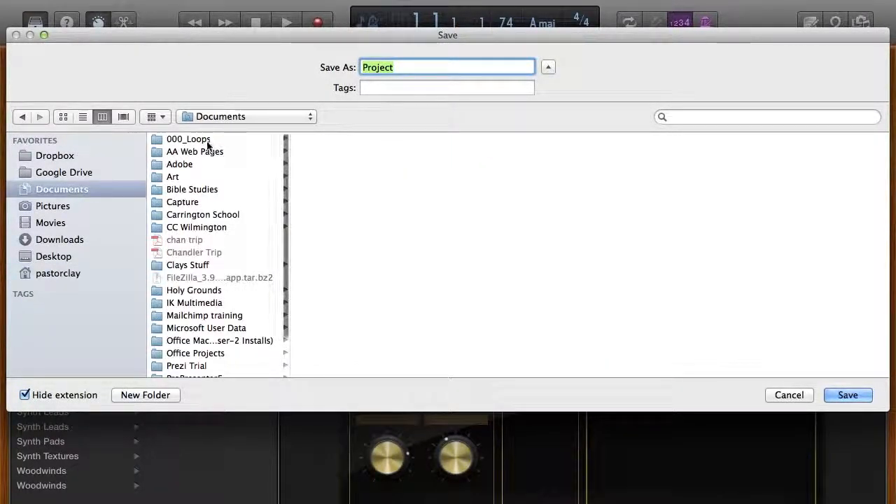
pyautogui.click(205, 141)
pyautogui.click(369, 152)
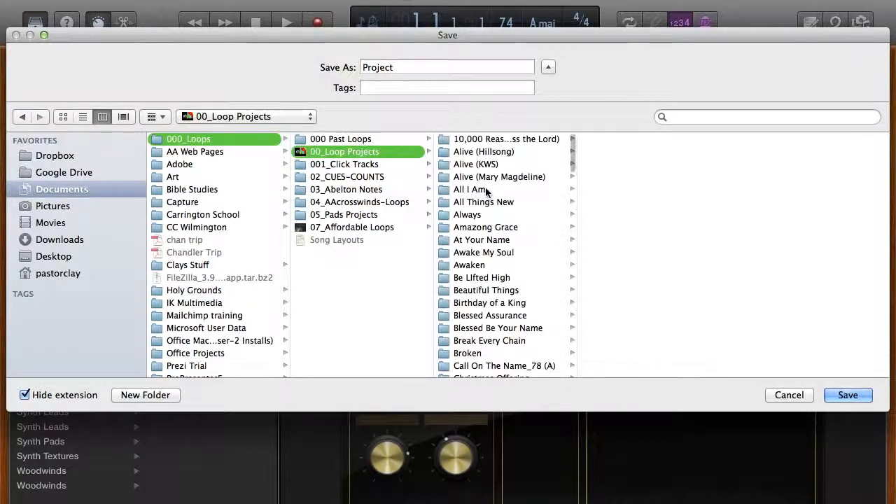
pyautogui.scroll(-10, 488, 193)
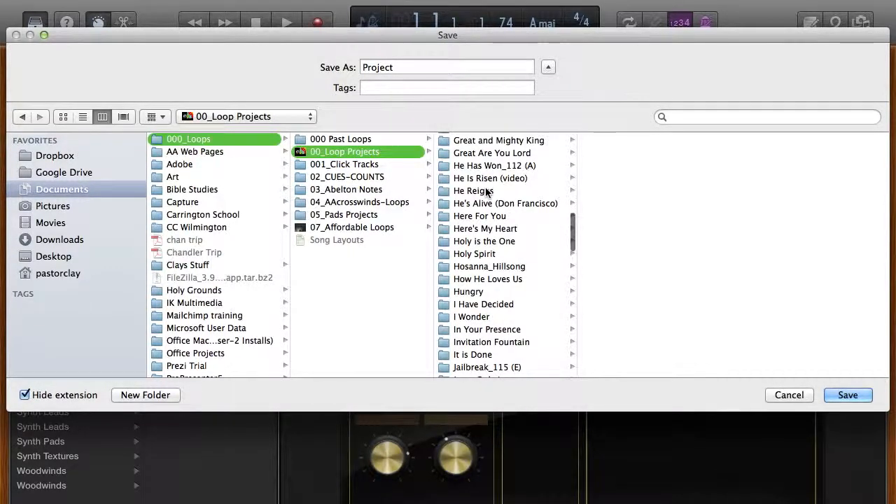
pyautogui.scroll(-15, 487, 193)
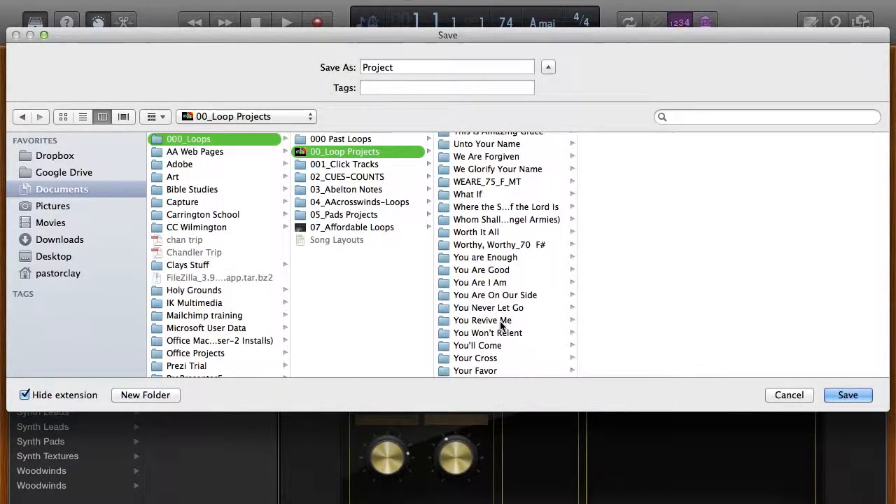
pyautogui.scroll(-3, 499, 329)
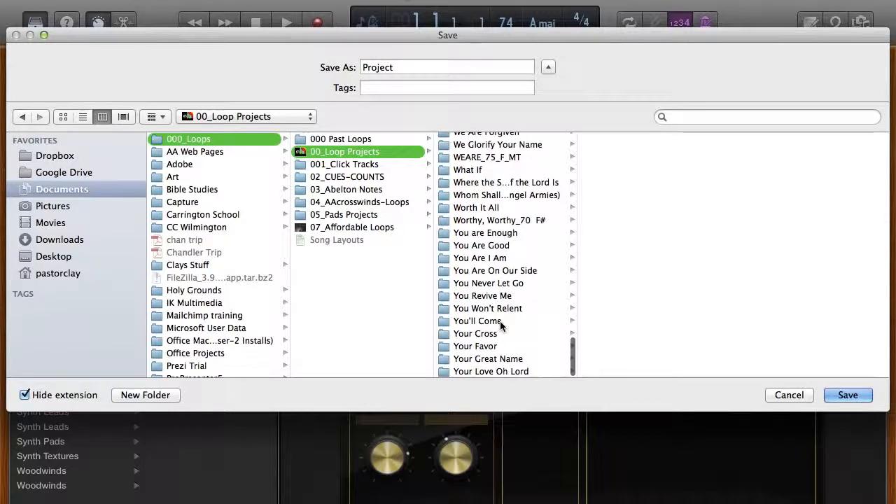
pyautogui.click(475, 207)
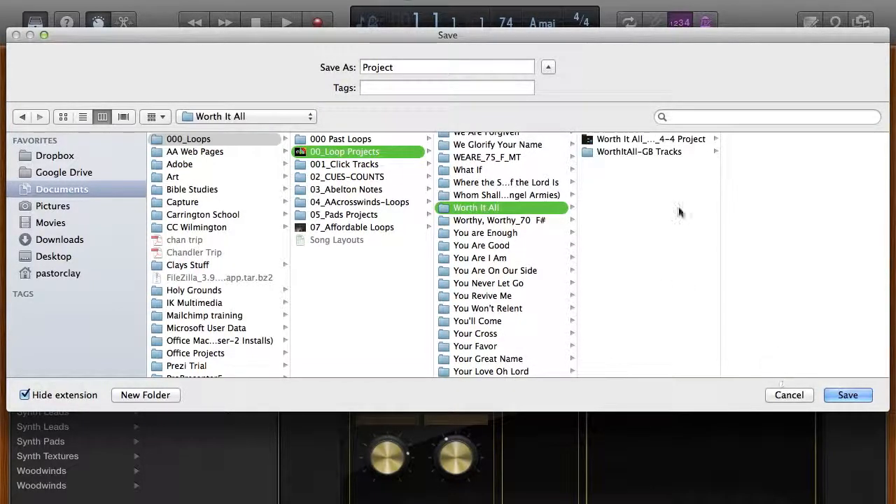
pyautogui.click(656, 151)
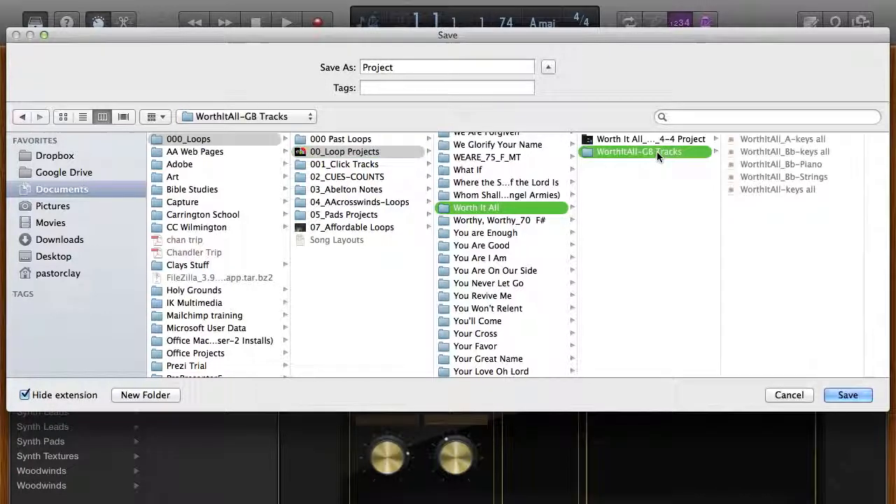
pyautogui.click(793, 394)
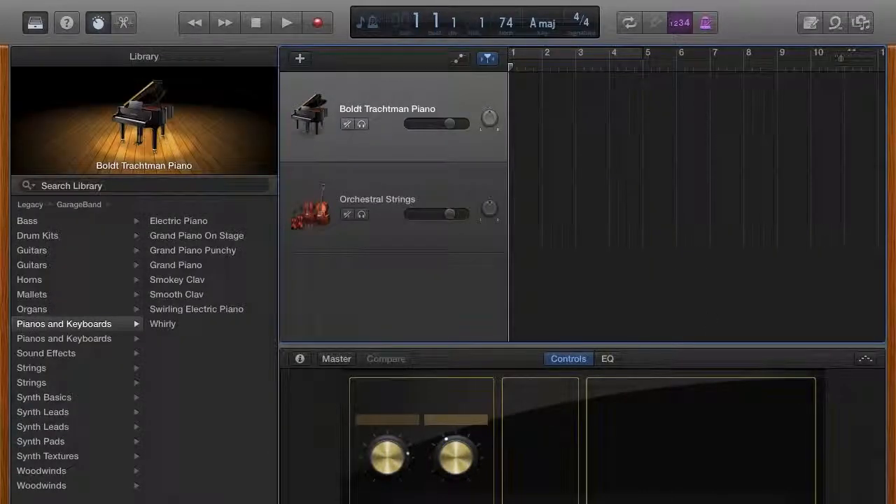
# Step: Open the recent WorthItAll "keys all" project and place the playhead at the start of bar 3
pyautogui.click(119, 0)
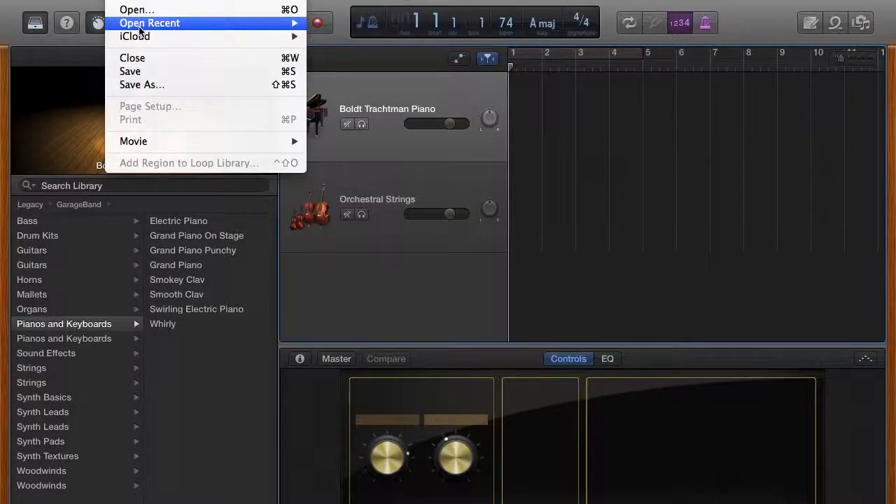
pyautogui.moveTo(140, 28)
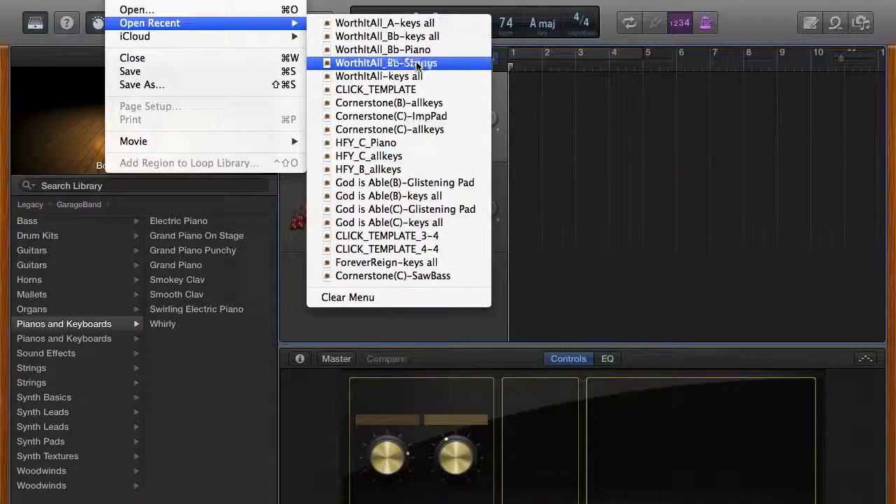
pyautogui.click(417, 24)
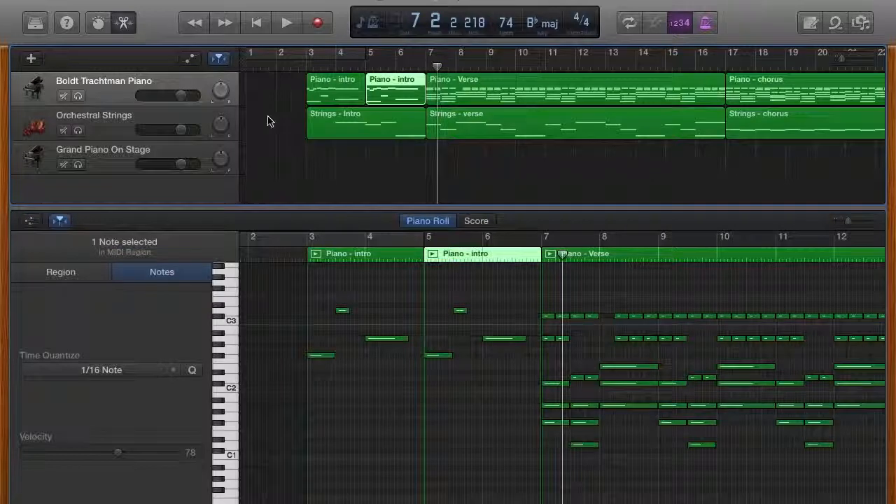
pyautogui.click(307, 70)
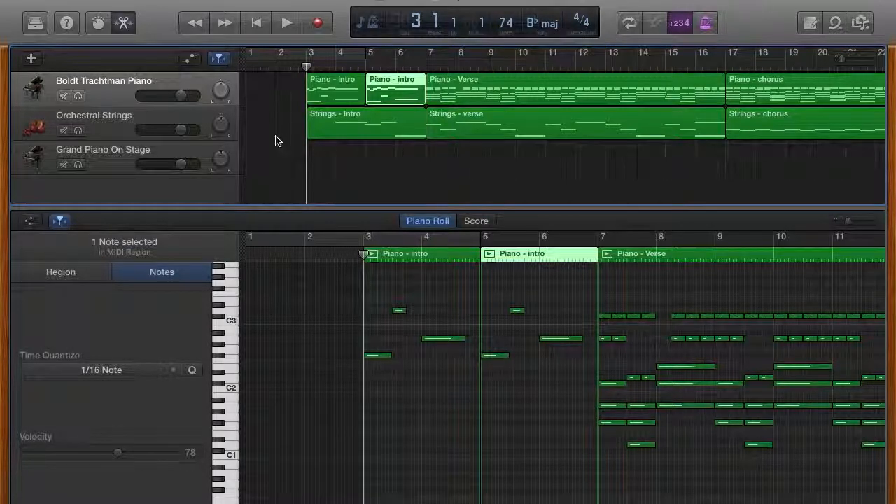
# Step: Switch to Ableton Live, mute the GUIDE track and play a short part of the song's intro from bar 3
pyautogui.hotkey('ctrl', 'Left')
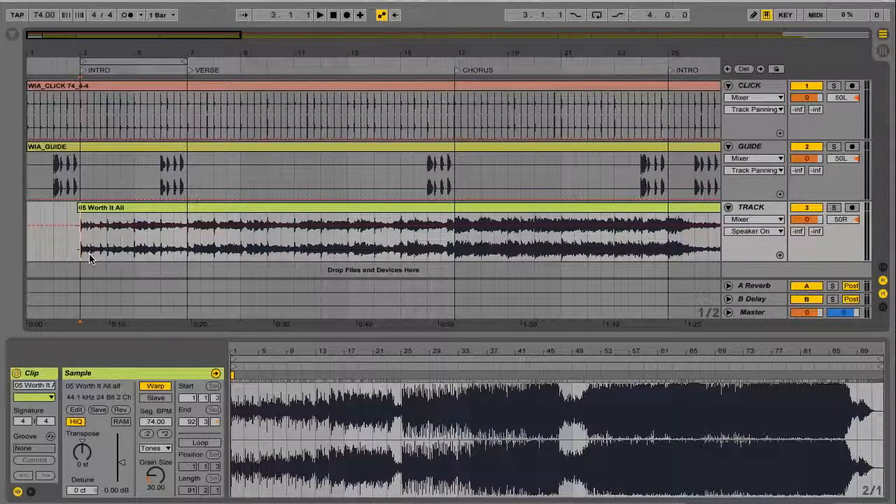
pyautogui.hotkey('ctrl', 'Right')
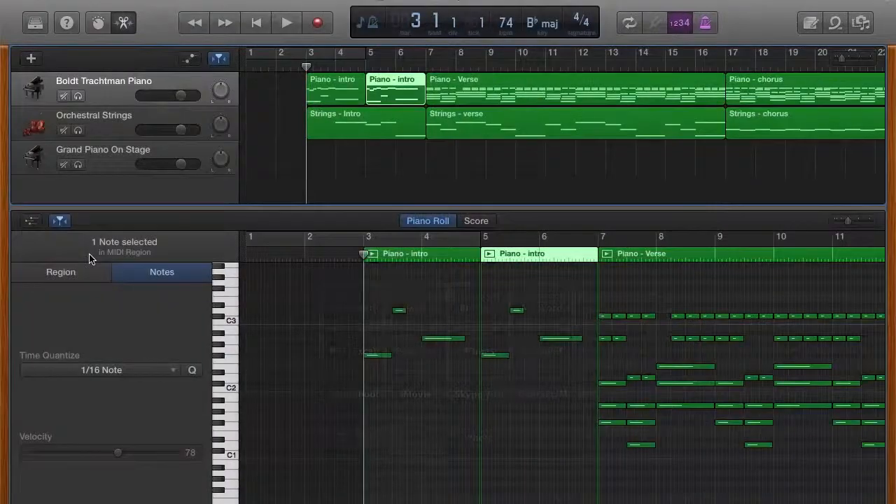
pyautogui.hotkey('ctrl', 'Left')
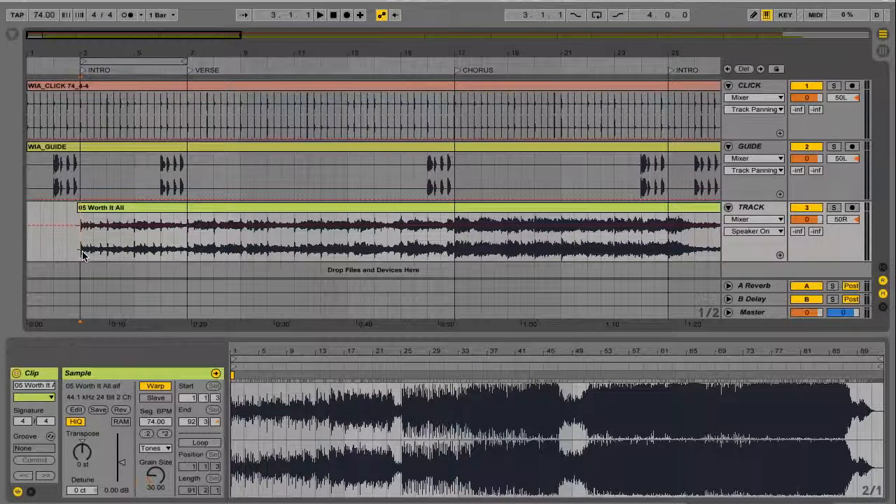
pyautogui.click(807, 148)
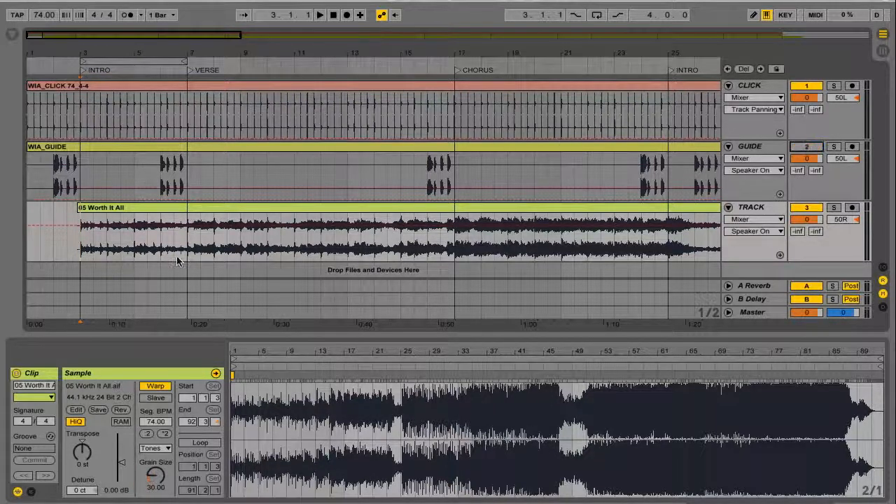
pyautogui.press('space')
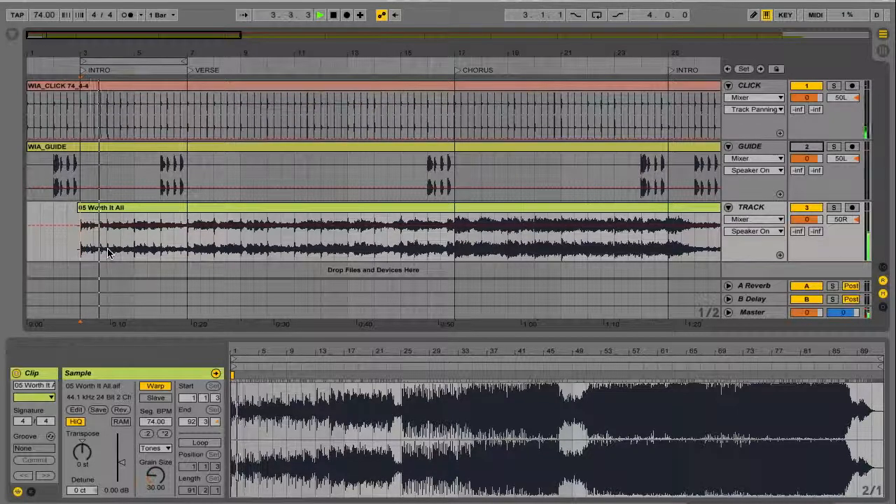
pyautogui.press('space')
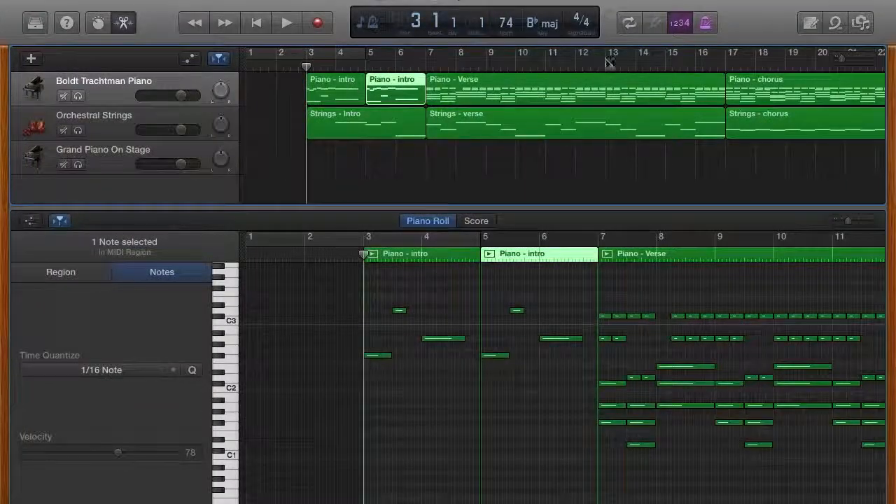
# Step: In GarageBand, select the Grand Piano On Stage track and mute the Boldt Trachtman Piano and Orchestral Strings tracks
pyautogui.click(708, 25)
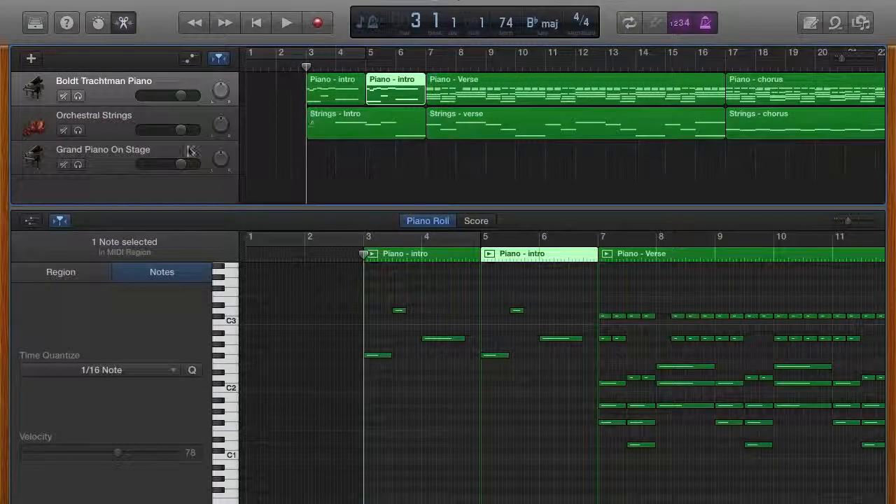
pyautogui.click(105, 158)
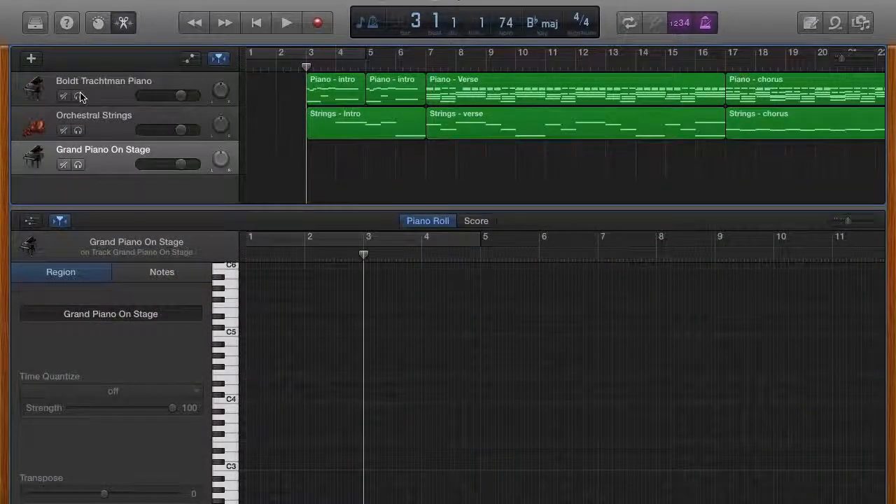
pyautogui.click(63, 97)
pyautogui.click(63, 132)
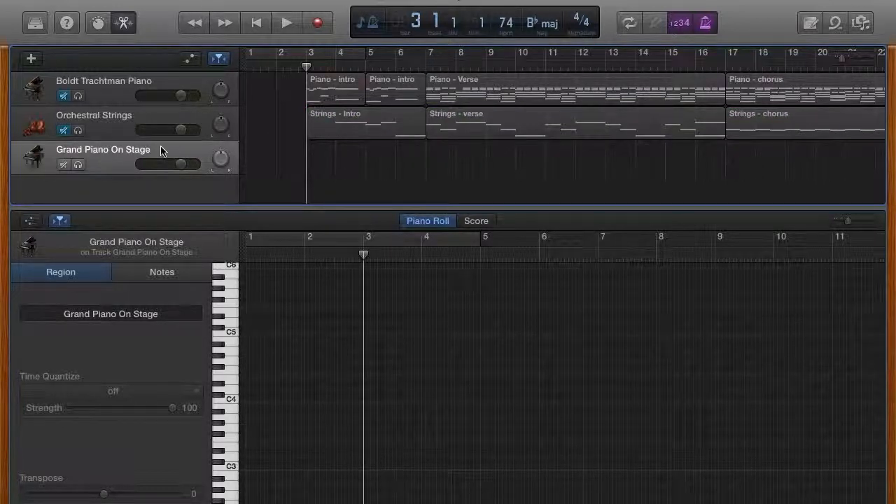
# Step: Record a two-bar intro part from bar 3 on the Grand Piano On Stage track and play it back
pyautogui.click(317, 23)
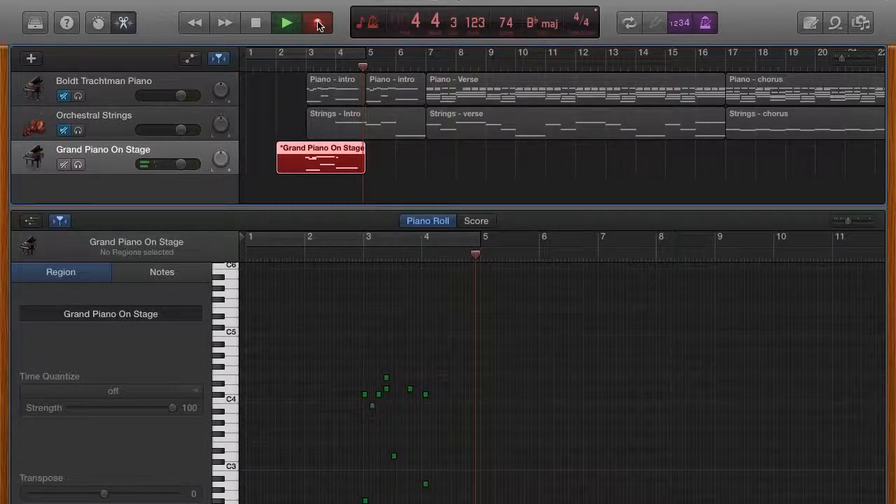
pyautogui.click(317, 23)
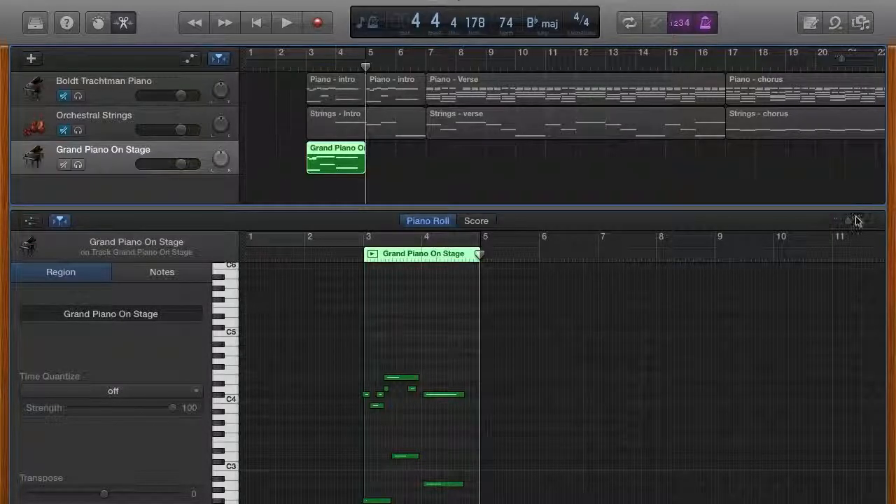
pyautogui.moveTo(848, 221); pyautogui.dragTo(853, 222)
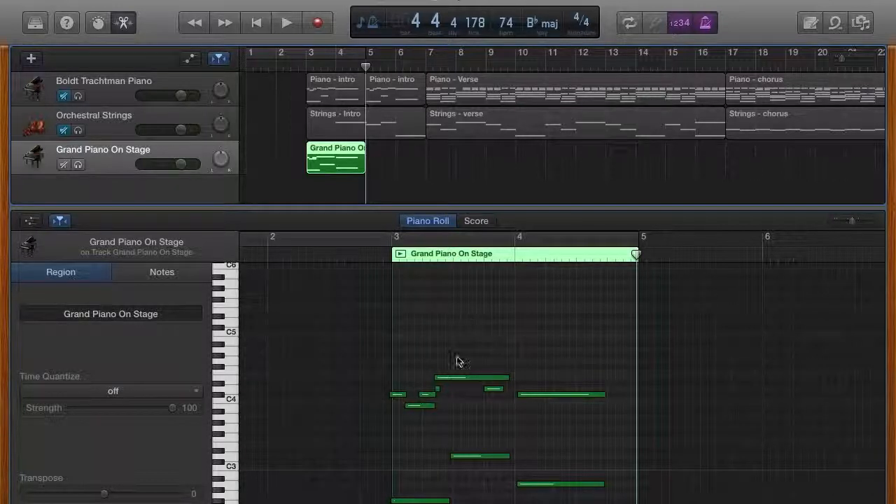
pyautogui.click(403, 256)
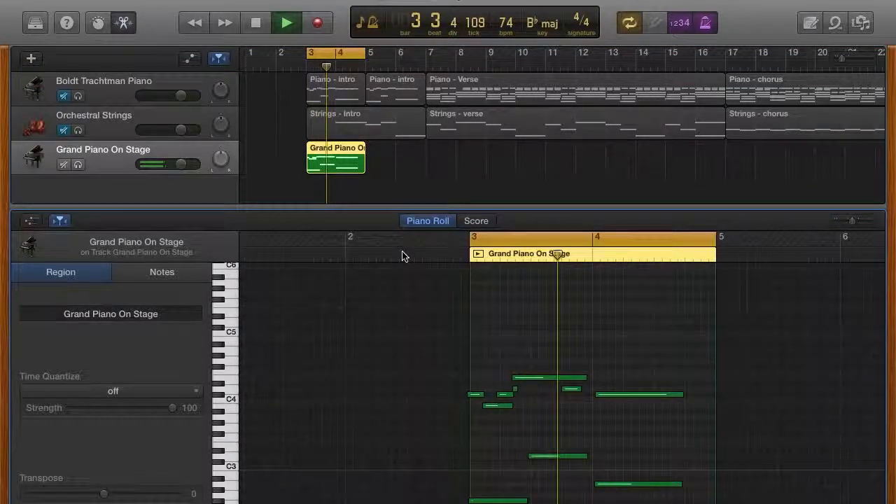
pyautogui.press('space')
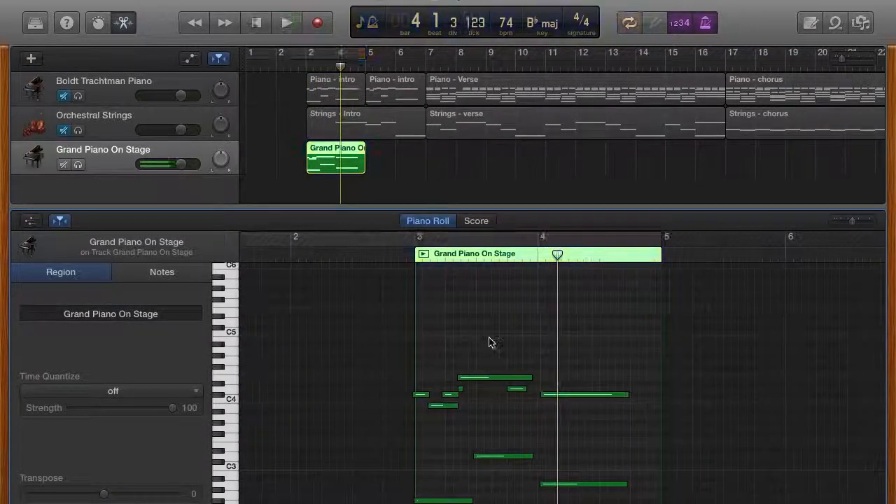
# Step: Delete the stray very short note above C4 in the recorded region and quantize all remaining notes to 1/16 Note
pyautogui.click(460, 390)
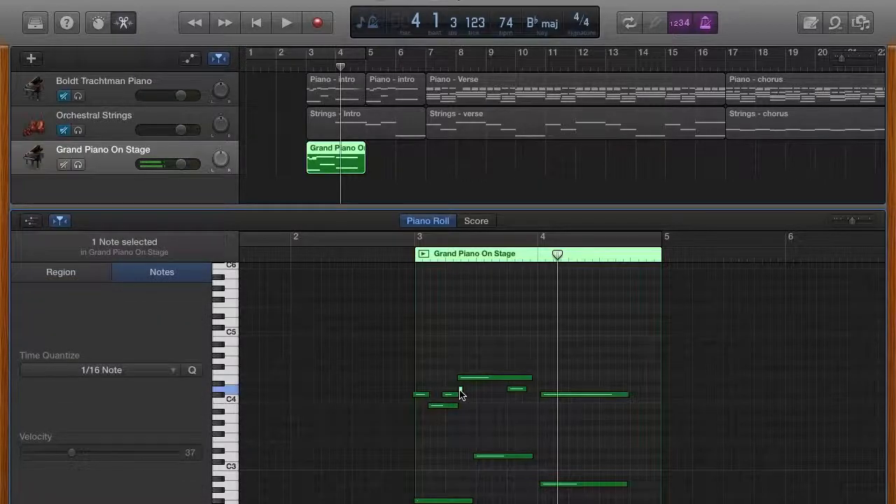
pyautogui.press('super+a')
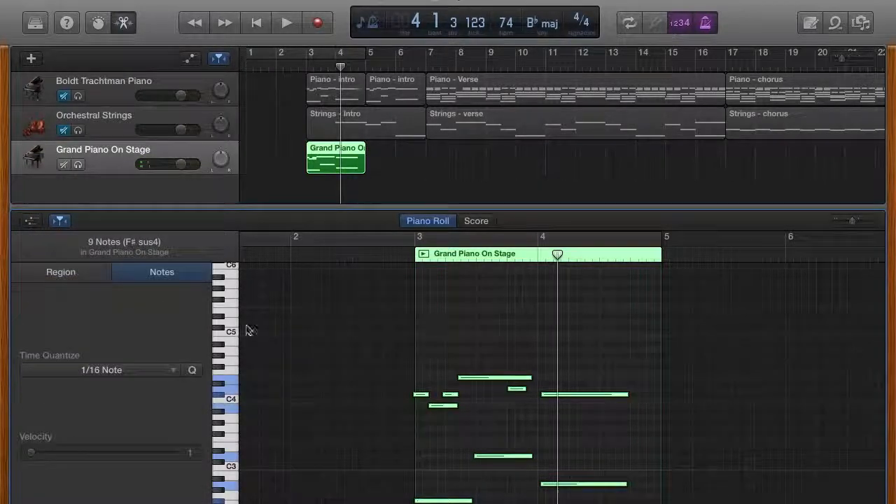
pyautogui.click(97, 371)
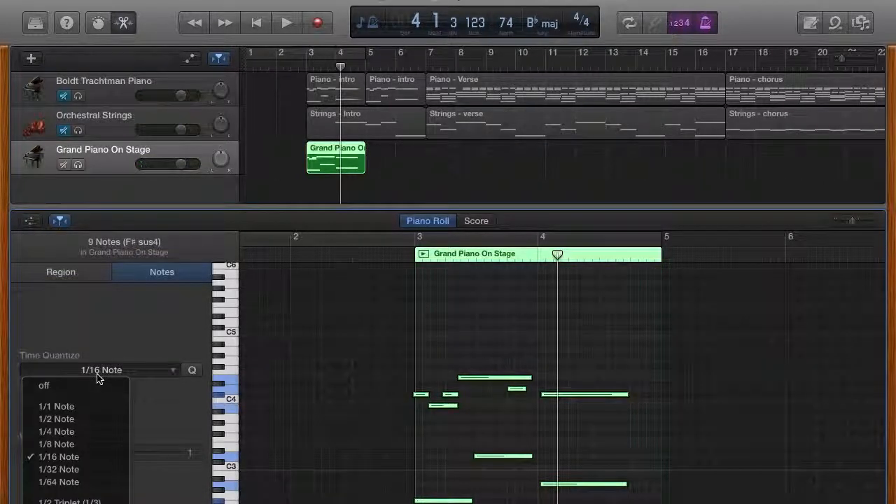
pyautogui.click(76, 457)
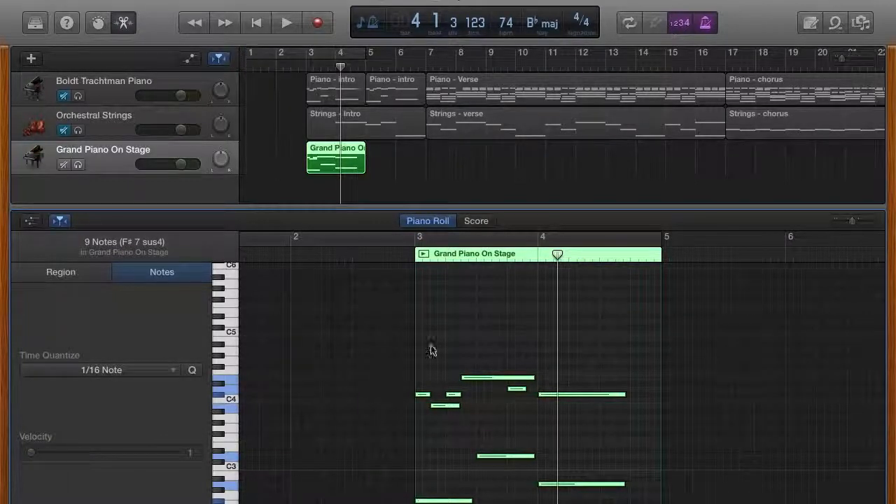
# Step: Deselect the notes and play back the quantized Grand Piano On Stage region
pyautogui.click(431, 360)
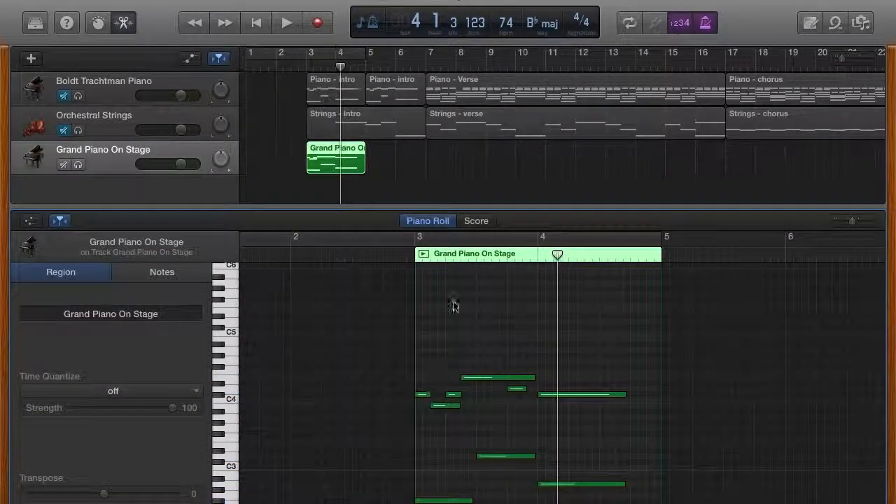
pyautogui.click(422, 255)
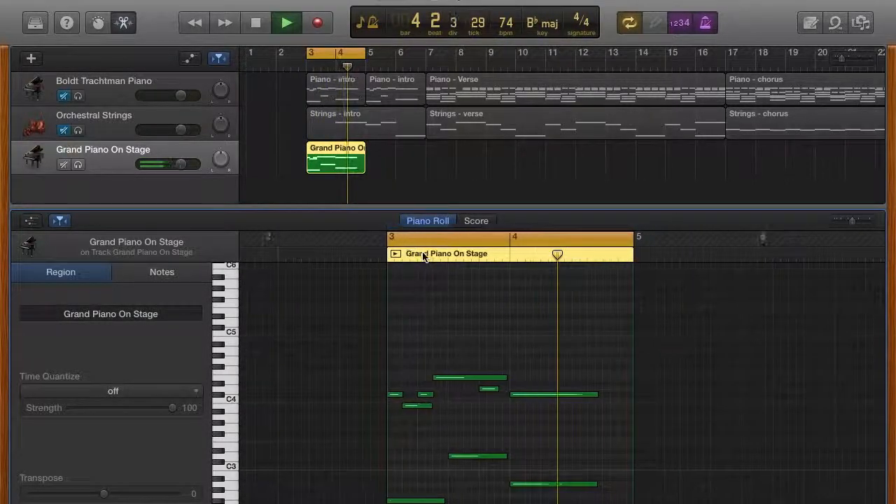
pyautogui.press('space')
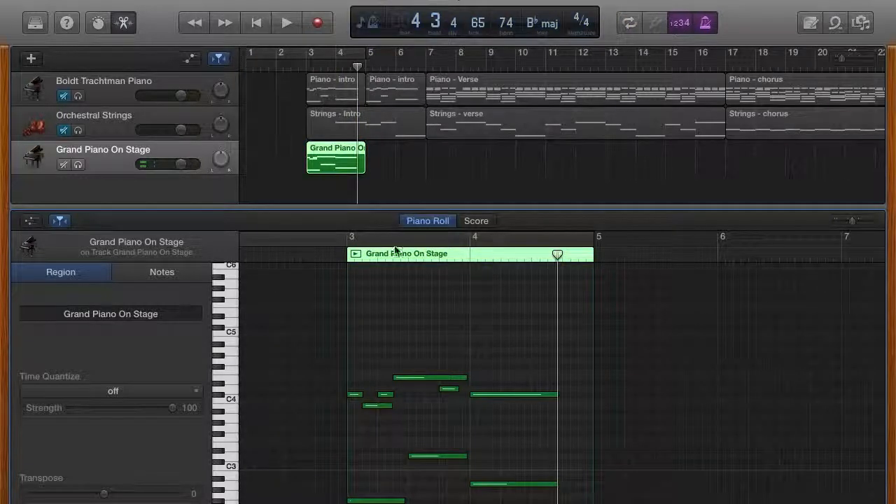
# Step: Return the playhead to bar 3 and unmute the Orchestral Strings and Boldt Trachtman Piano tracks
pyautogui.click(306, 66)
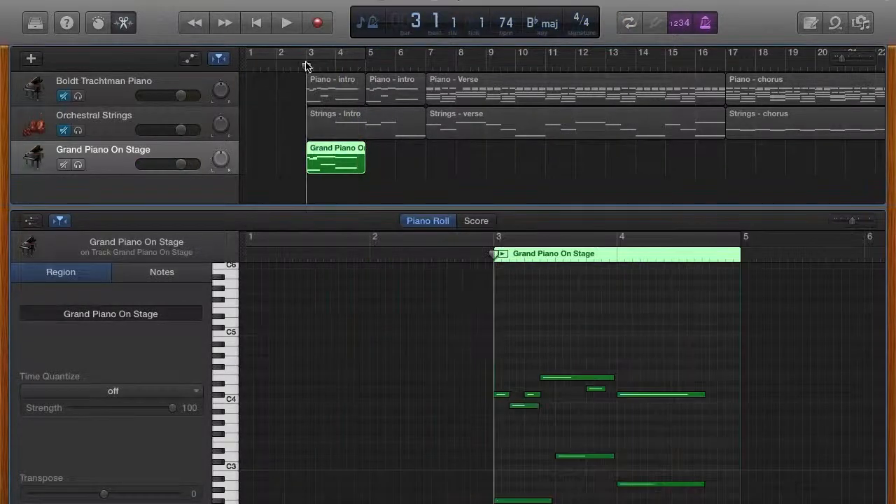
pyautogui.click(63, 131)
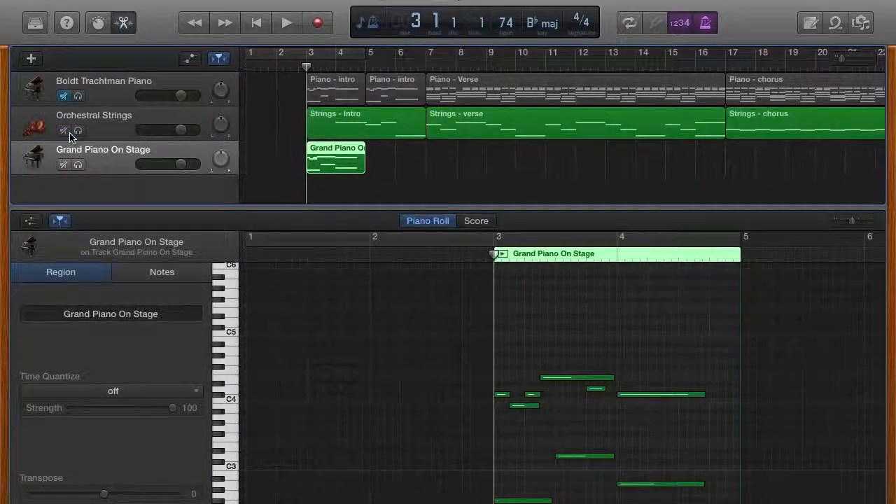
pyautogui.click(63, 95)
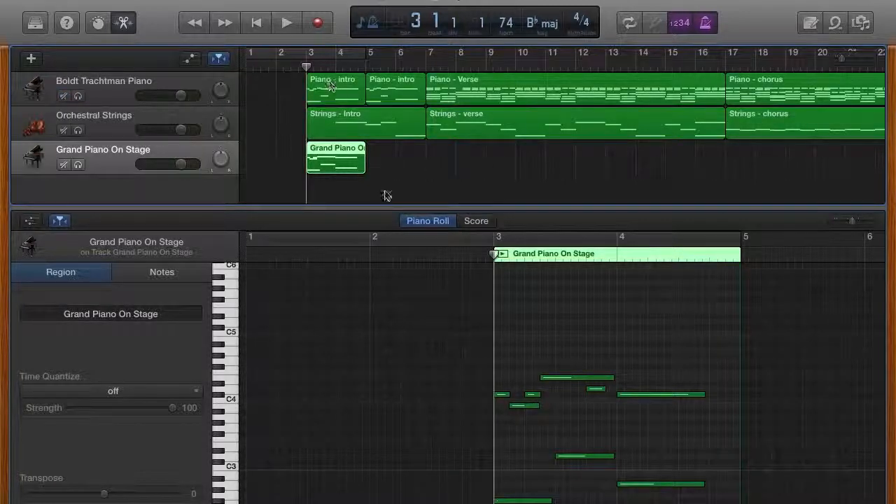
# Step: Switch to Ableton Live and mark the starts of the INTRO, VERSE and CHORUS in turn on the CLICK track
pyautogui.hotkey('ctrl', 'Left')
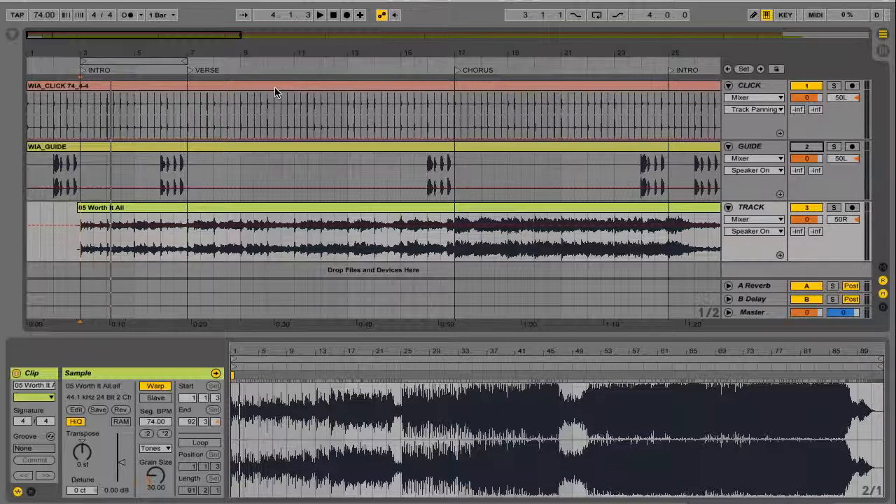
pyautogui.click(80, 126)
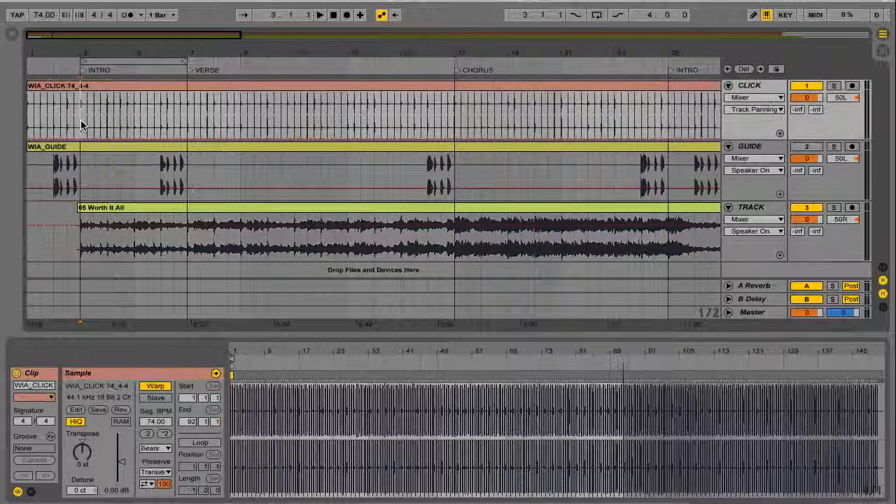
pyautogui.click(188, 125)
pyautogui.click(451, 121)
# Step: Back in GarageBand, mute the Orchestral Strings track and delete the Grand Piano On Stage region together with its track
pyautogui.press('super+Tab')
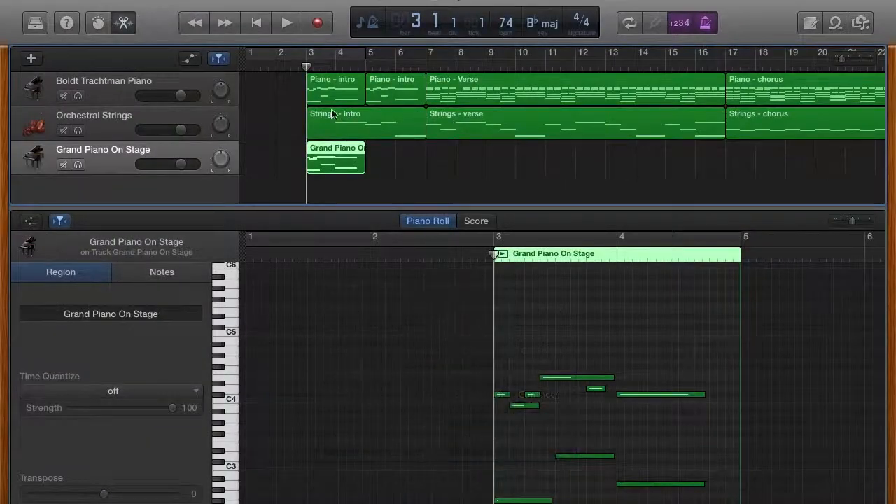
pyautogui.click(63, 130)
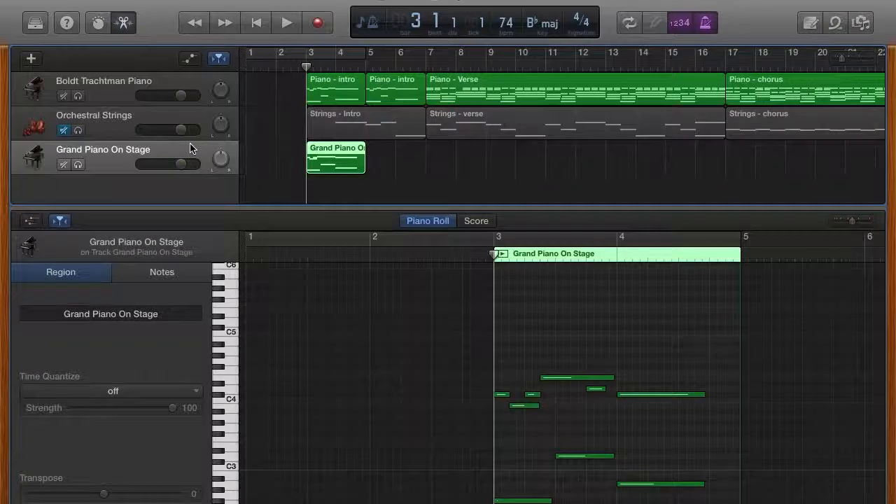
pyautogui.press('Delete')
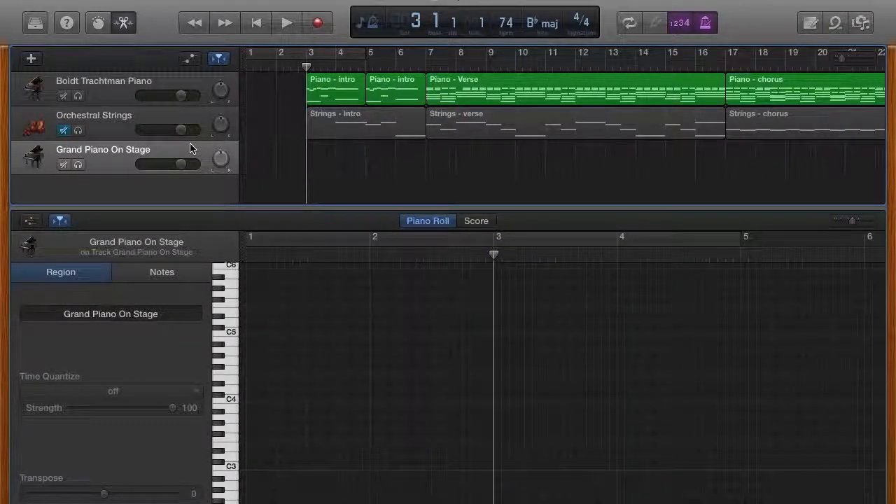
pyautogui.press('super+BackSpace')
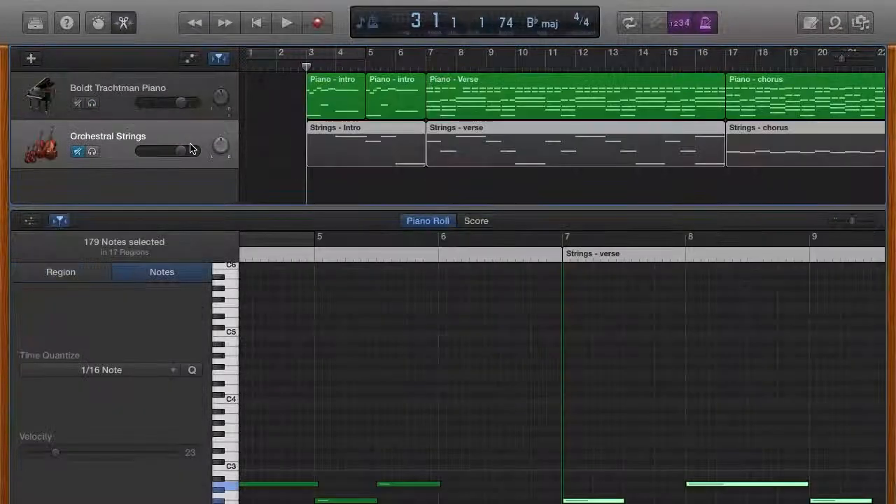
# Step: Play the Boldt Trachtman Piano intro from bar 3 for almost two bars, with the strings muted
pyautogui.click(307, 66)
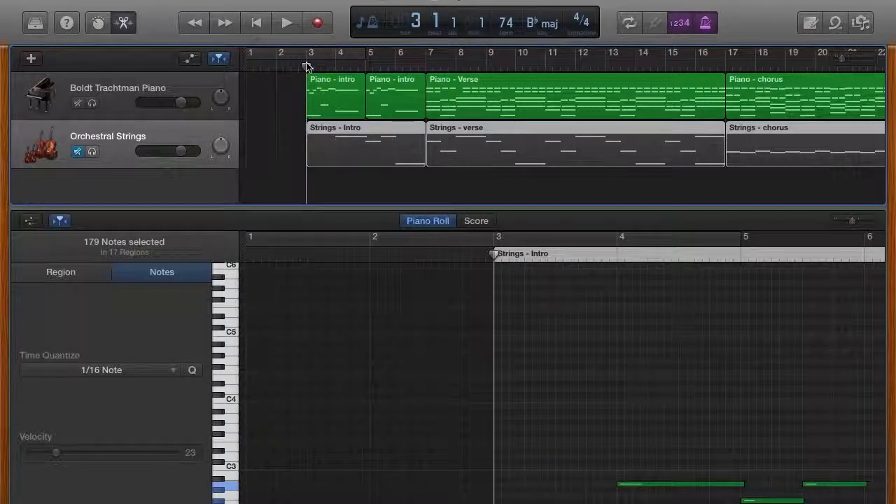
pyautogui.press('space')
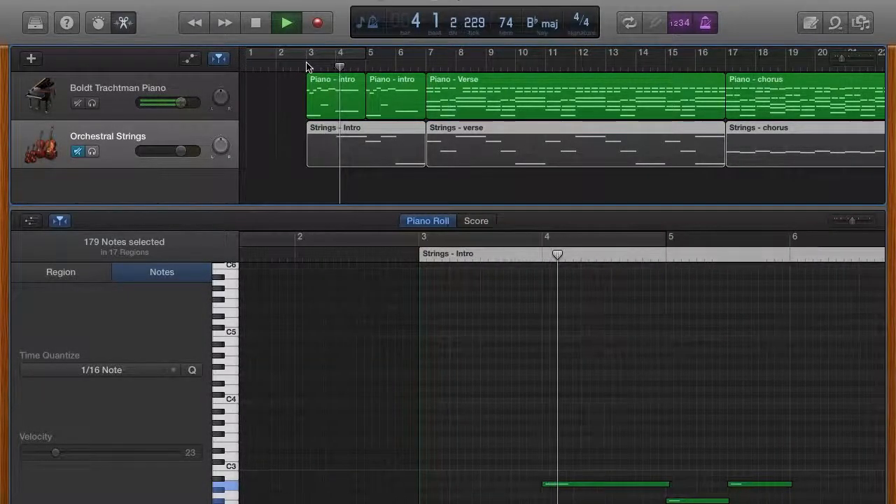
pyautogui.press('space')
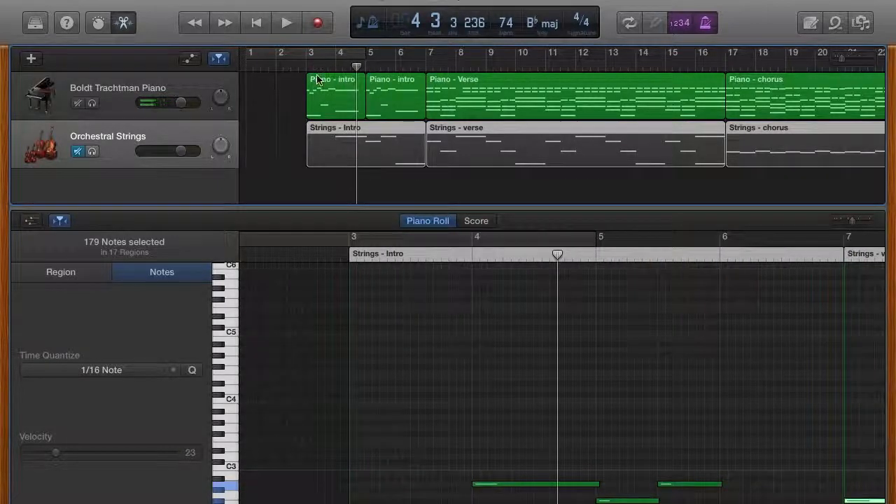
# Step: Compare the two Piano - intro regions by selecting each in turn, and move the playhead to bar 5
pyautogui.click(320, 80)
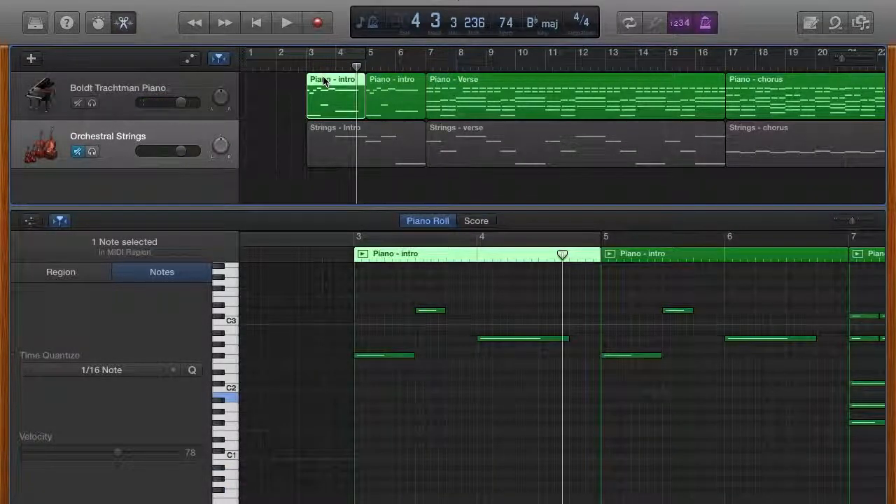
pyautogui.click(397, 80)
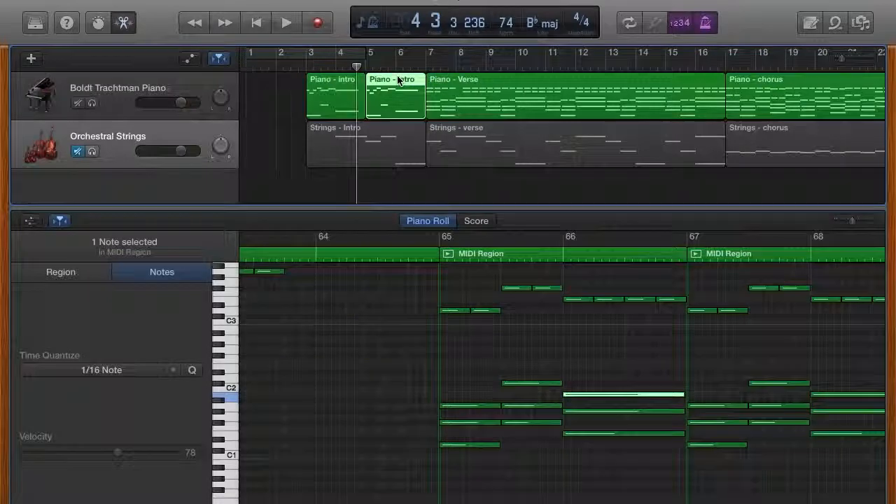
pyautogui.click(331, 78)
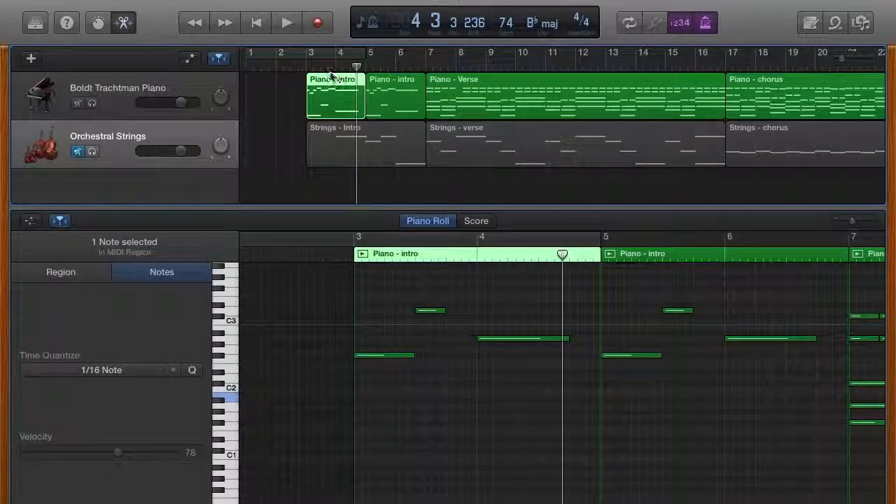
pyautogui.click(410, 80)
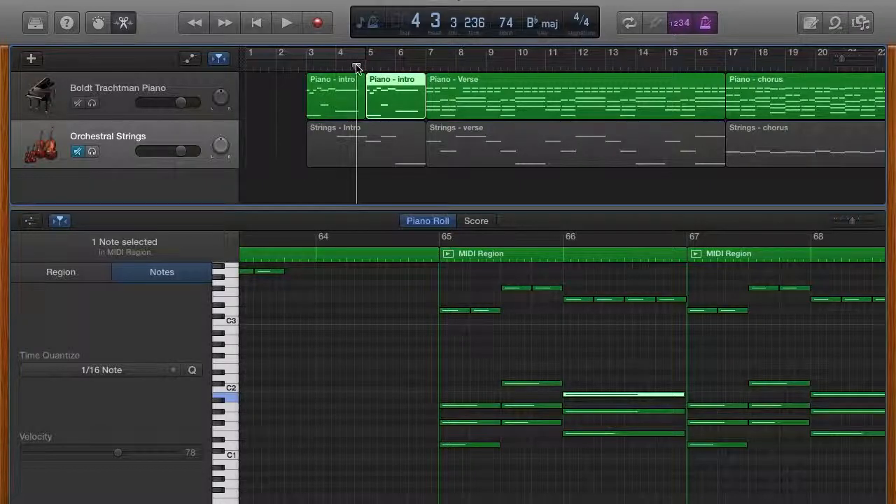
pyautogui.moveTo(357, 67); pyautogui.dragTo(363, 68)
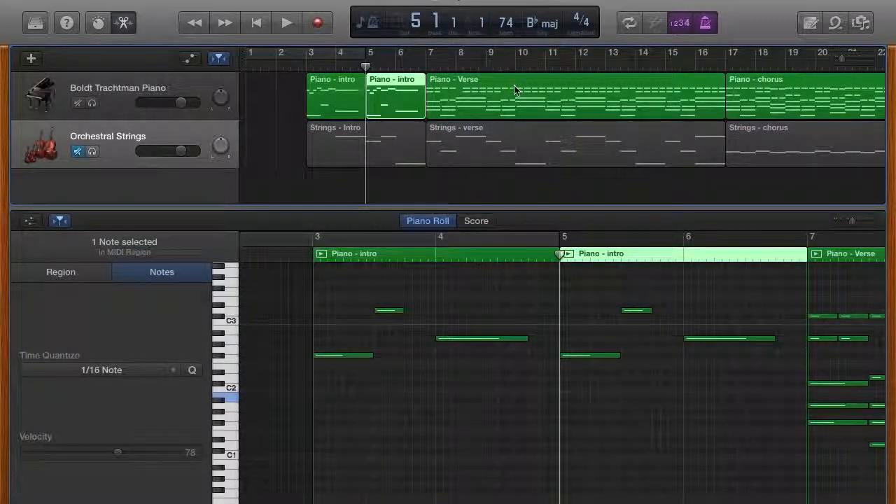
# Step: Select the Piano - Verse region and play its first two bars from bar 7
pyautogui.click(495, 68)
pyautogui.click(455, 80)
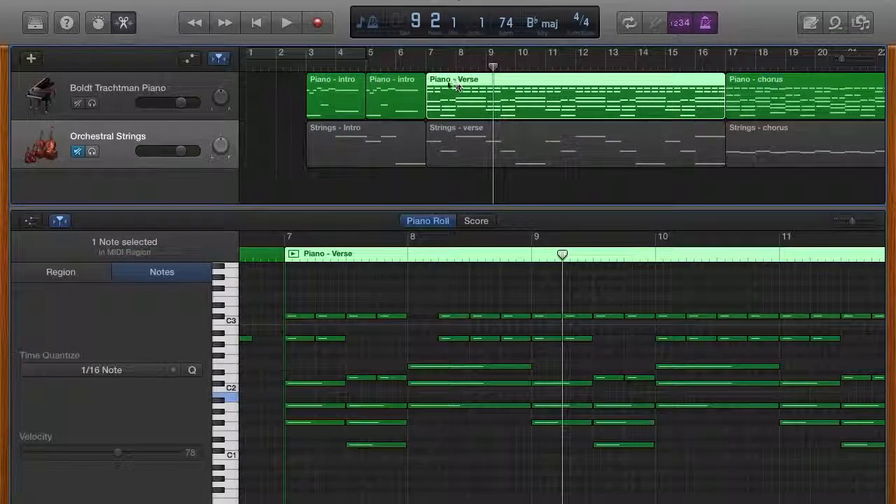
pyautogui.click(427, 68)
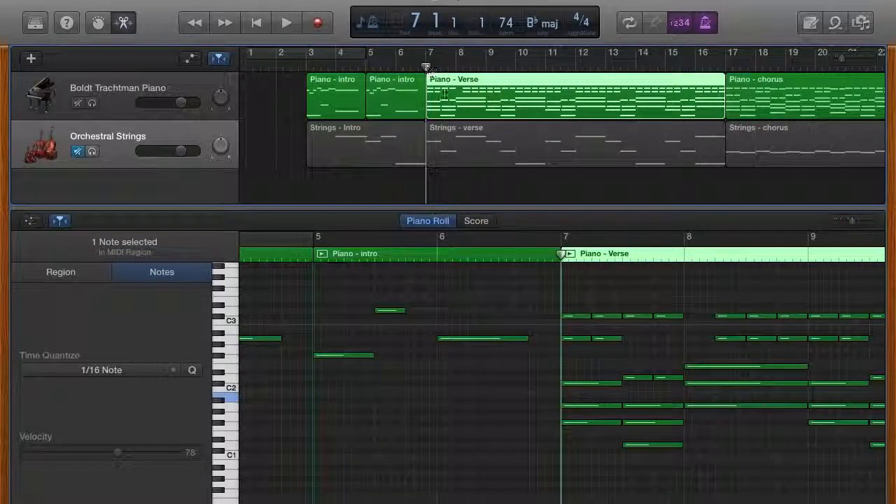
pyautogui.press('space')
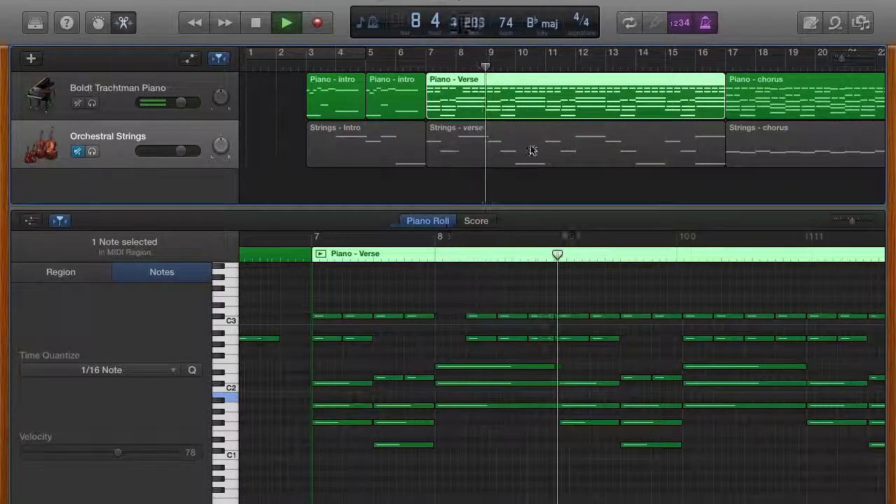
pyautogui.press('space')
# Step: Select the Piano - Verse notes in bars 7 and 8, examine the pattern up to bar 17, and select the Strings - verse region
pyautogui.moveTo(319, 300); pyautogui.dragTo(526, 463)
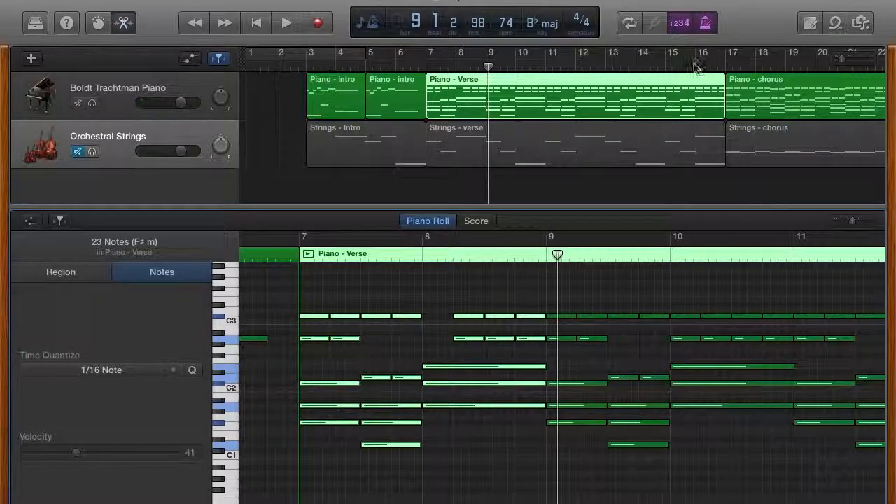
pyautogui.click(664, 73)
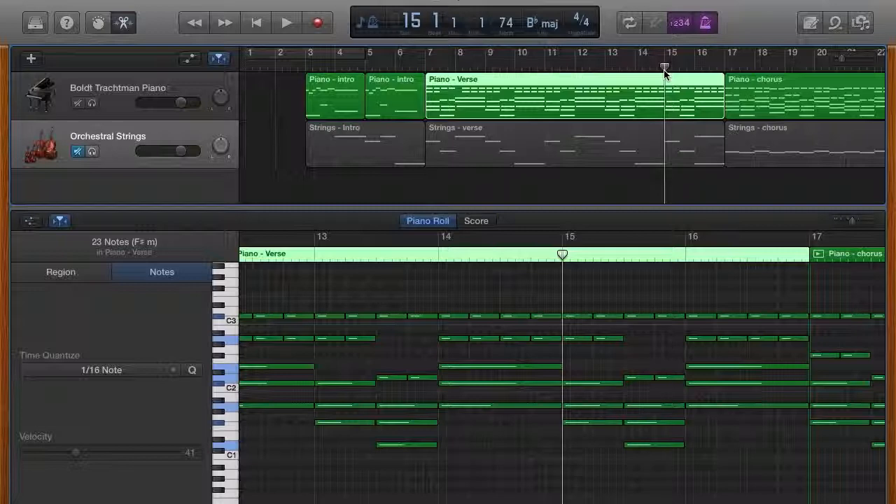
pyautogui.hscroll(-10, 481, 277)
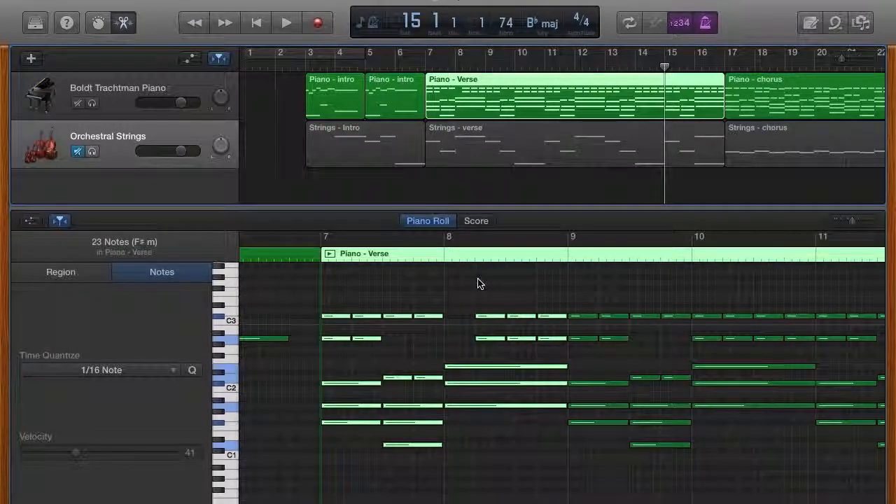
pyautogui.hscroll(2, 478, 282)
pyautogui.hscroll(2, 578, 283)
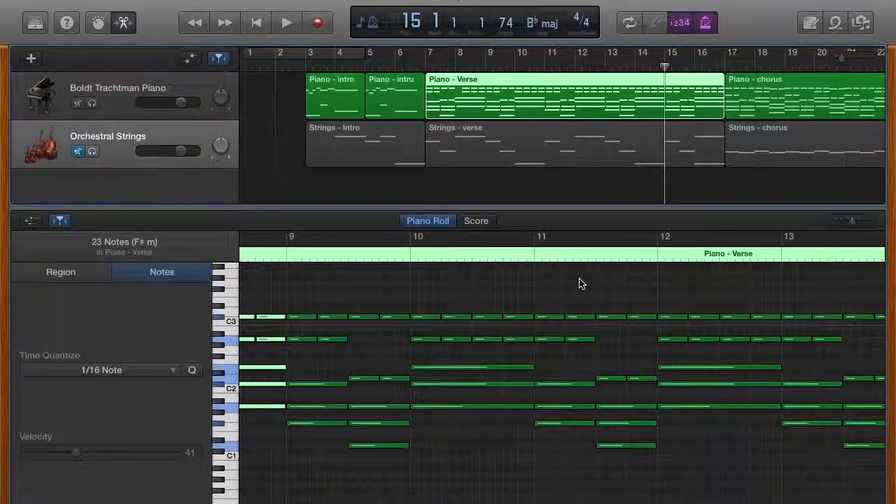
pyautogui.hscroll(9, 637, 283)
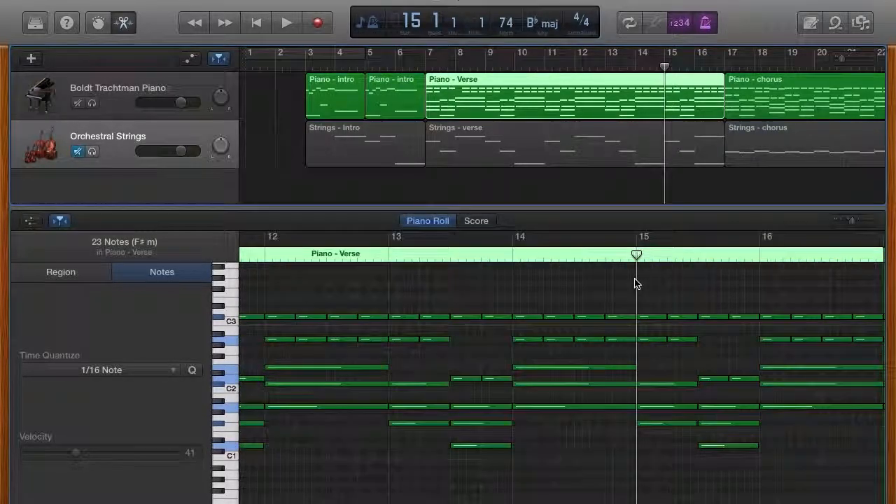
pyautogui.hscroll(2, 622, 282)
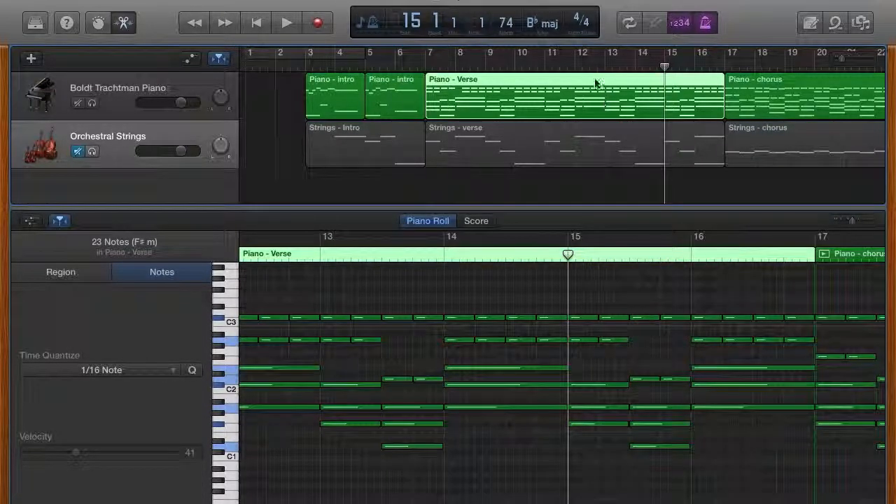
pyautogui.hscroll(2, 602, 202)
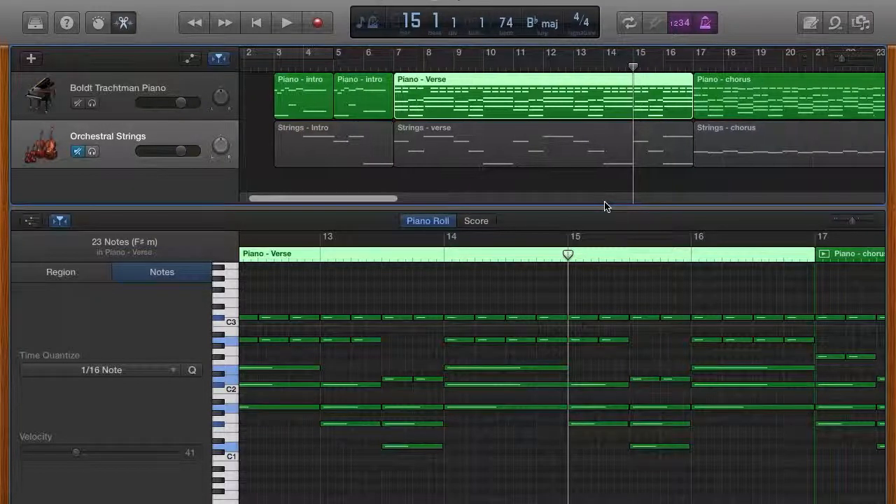
pyautogui.click(635, 166)
# Step: Switch to Ableton Live, examine the later song sections and mark the start of the second VERSE at bar 27
pyautogui.hotkey('ctrl', 'Left')
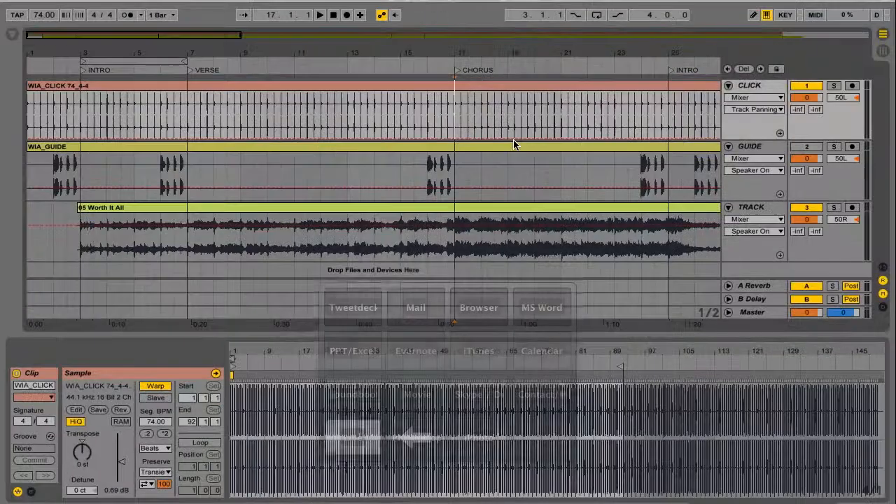
pyautogui.hscroll(3, 514, 145)
pyautogui.hscroll(8, 514, 145)
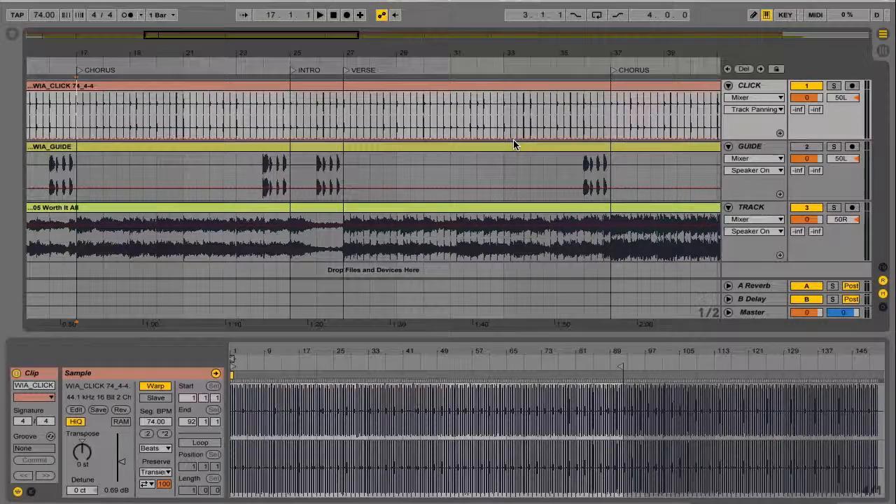
pyautogui.click(159, 109)
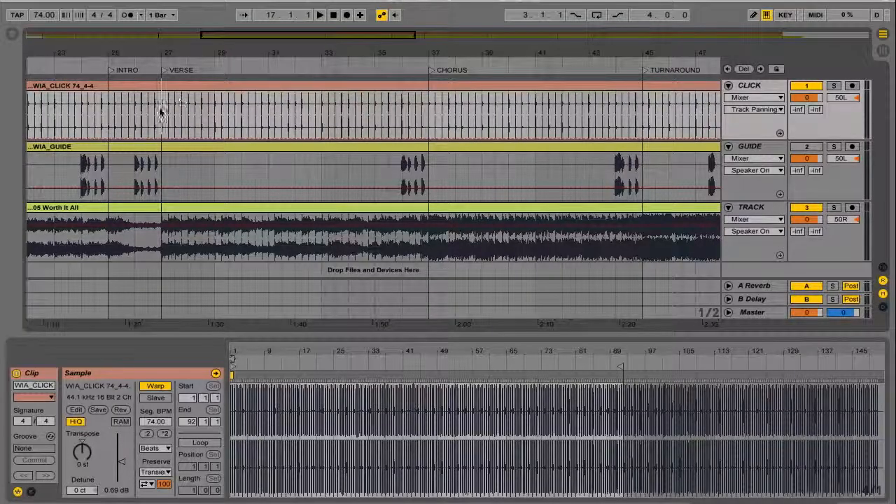
# Step: Switch to GarageBand and select the Piano - Verse region, the piano region at bar 27 and the Piano - chorus region in turn
pyautogui.hotkey('ctrl', 'Right')
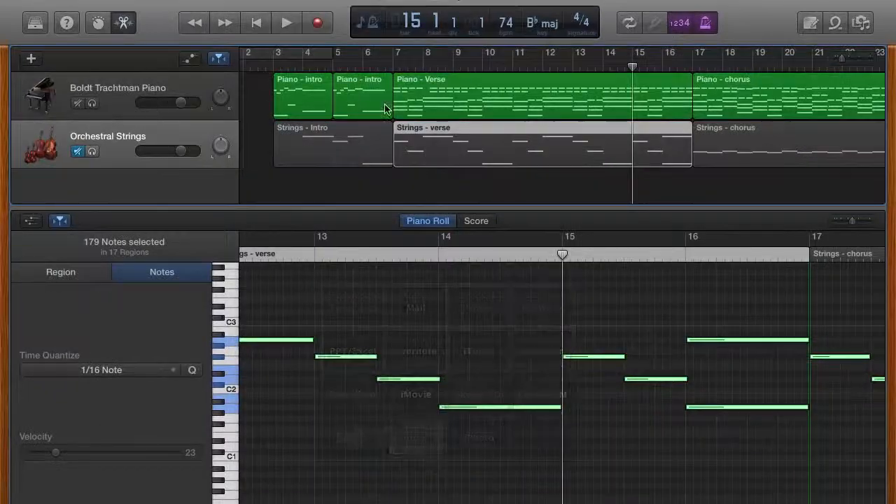
pyautogui.click(522, 73)
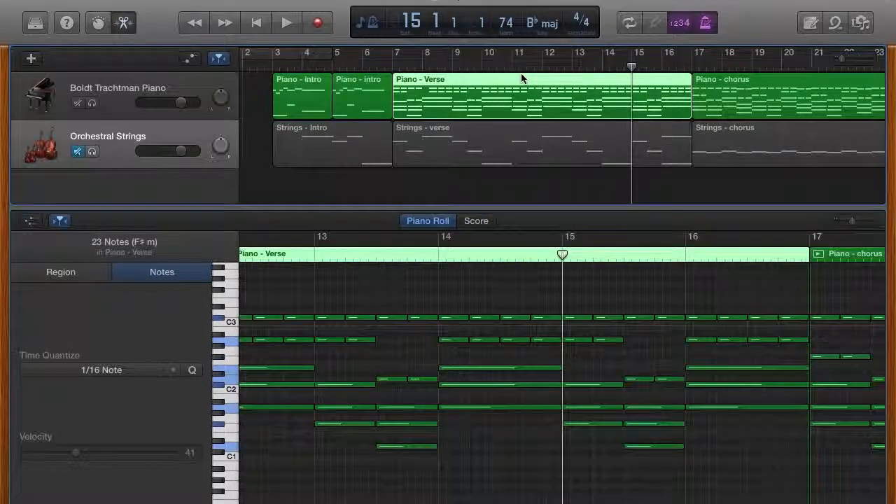
pyautogui.hscroll(10, 521, 73)
pyautogui.hscroll(4, 520, 73)
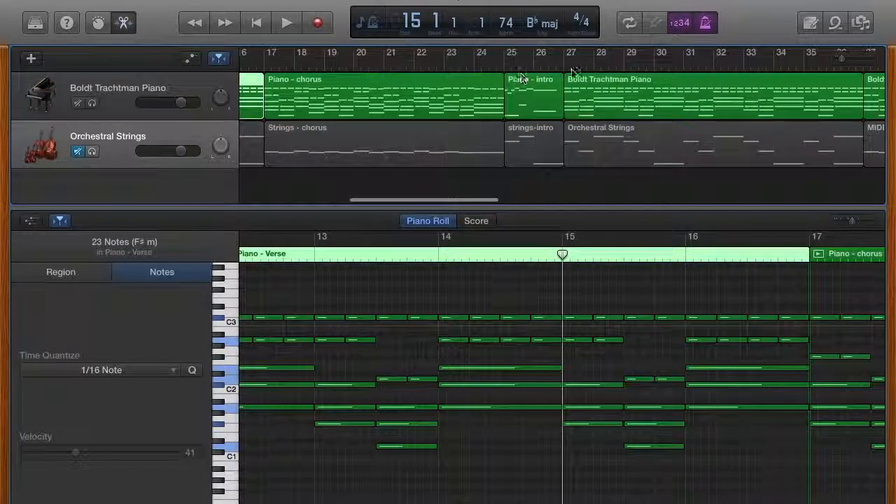
pyautogui.click(587, 79)
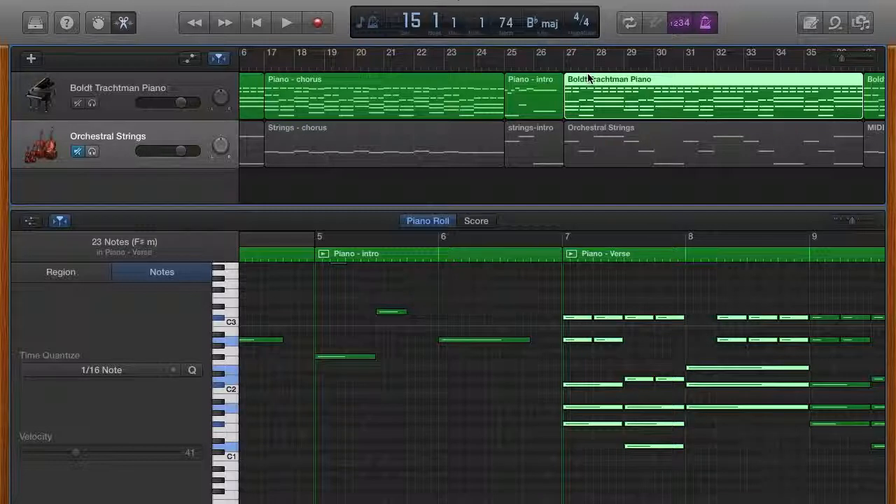
pyautogui.click(374, 79)
# Step: Rename the piano region starting at bar 37 as piano-chorus
pyautogui.hscroll(5, 374, 79)
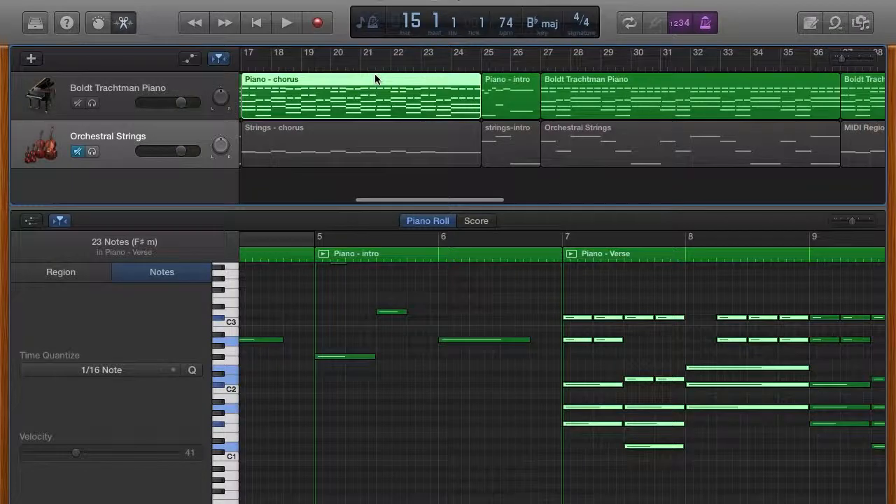
pyautogui.hscroll(3, 374, 79)
pyautogui.click(558, 77)
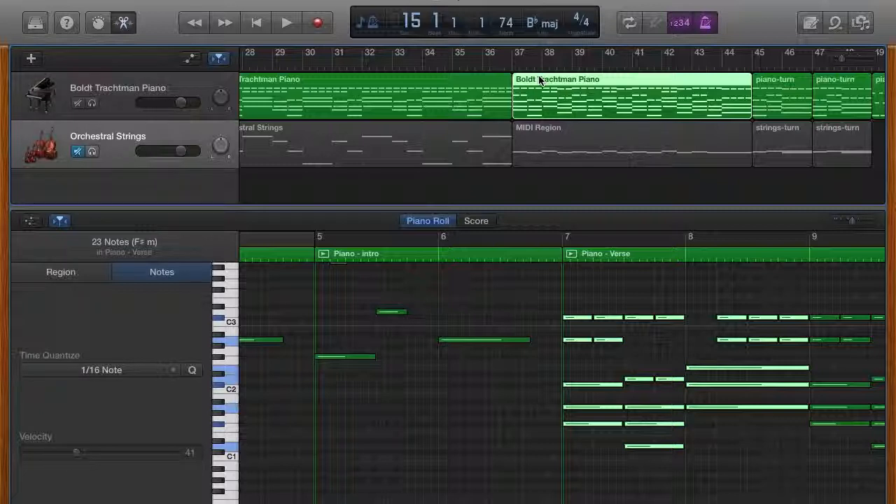
pyautogui.click(540, 79)
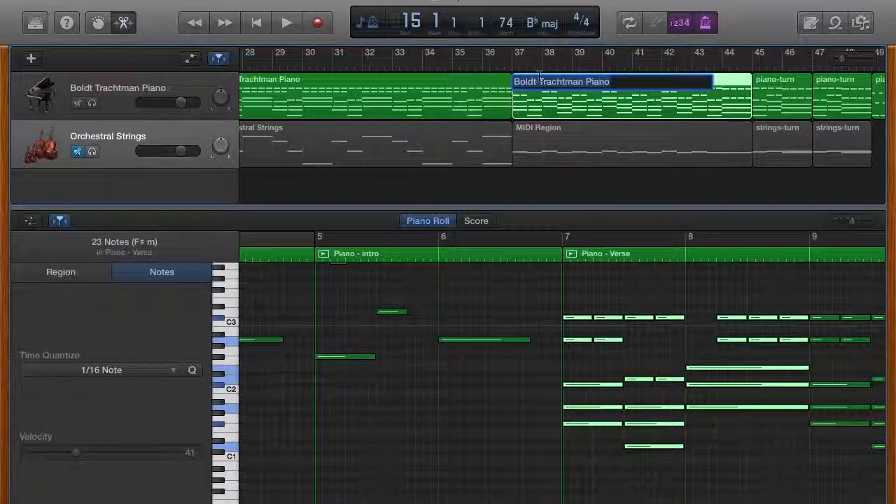
pyautogui.write('b')
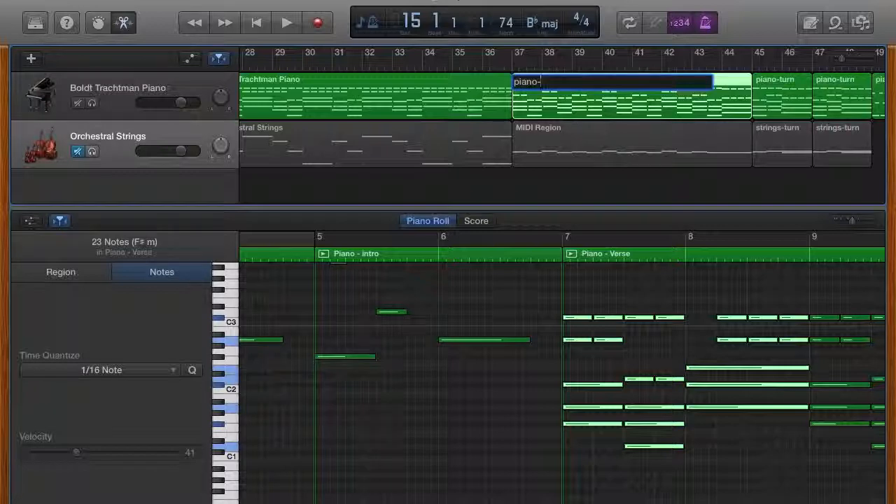
pyautogui.press('Return')
# Step: Switch to Ableton Live and play the TRACK clip briefly from the TURNAROUND marker at bar 45
pyautogui.hscroll(5, 576, 80)
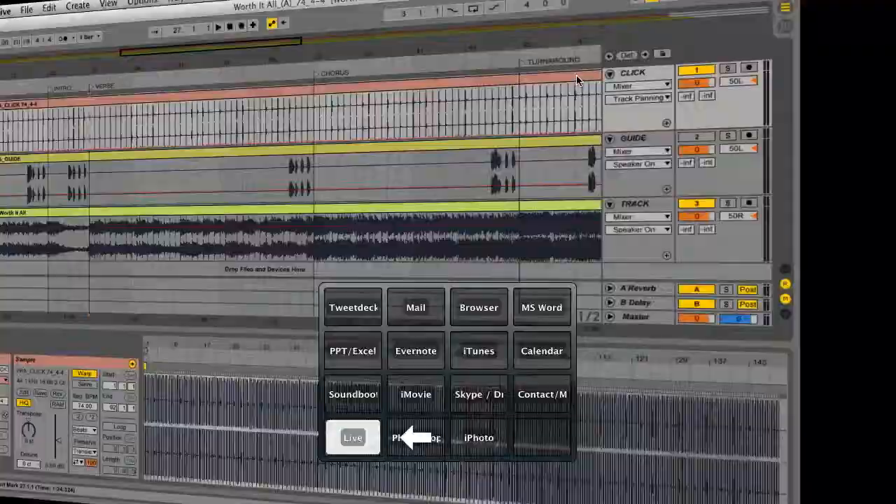
pyautogui.hscroll(-6, 378, 104)
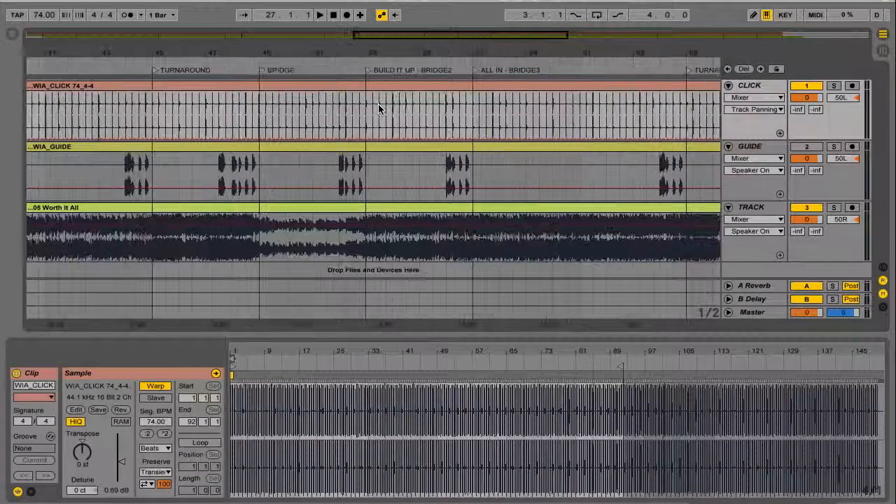
pyautogui.hscroll(-4, 378, 103)
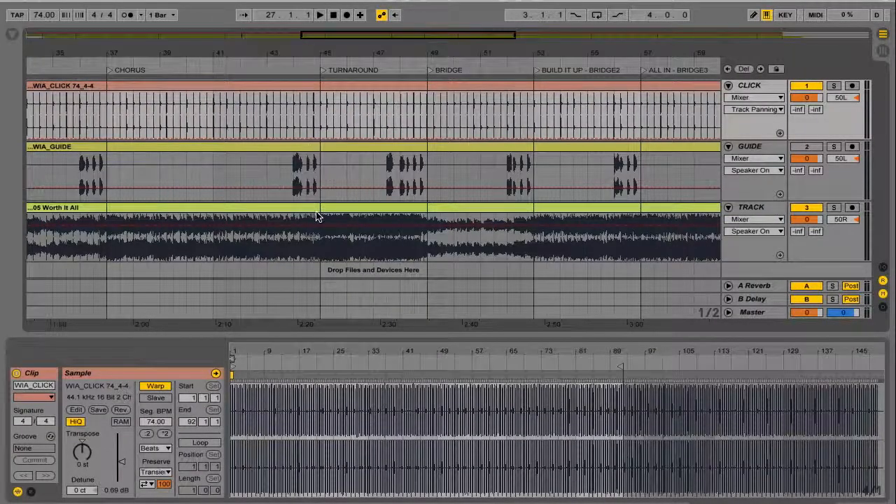
pyautogui.click(319, 250)
pyautogui.press('space')
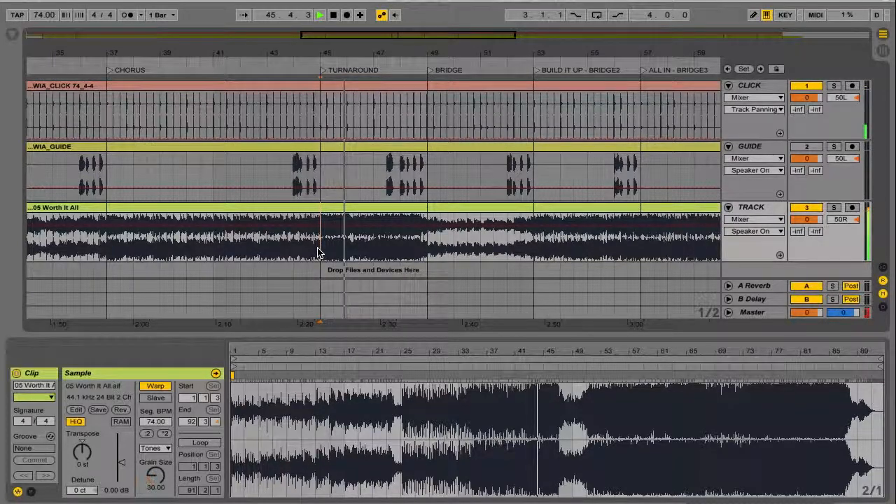
pyautogui.press('space')
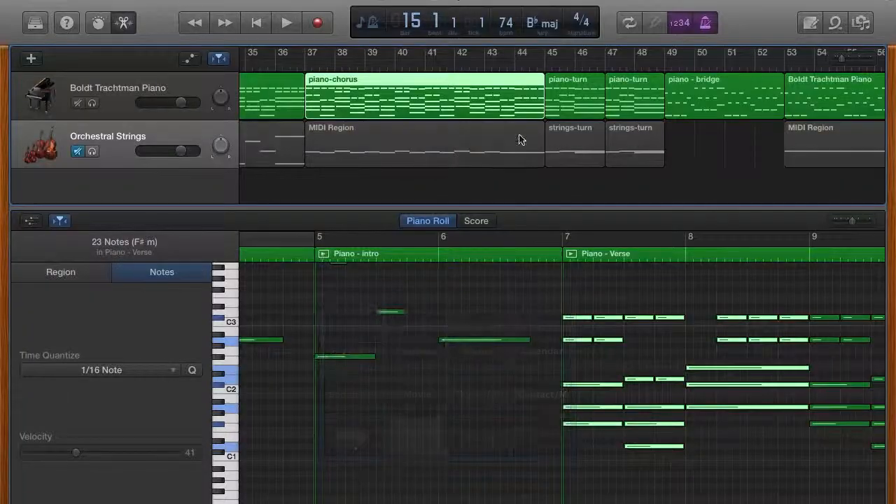
# Step: Switch to GarageBand and play the first piano-turn region from bar 45 into bar 46
pyautogui.click(546, 68)
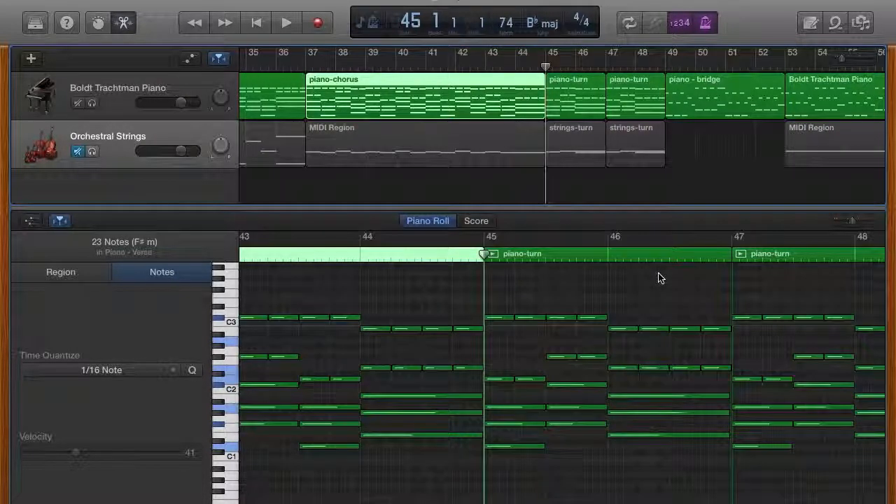
pyautogui.press('space')
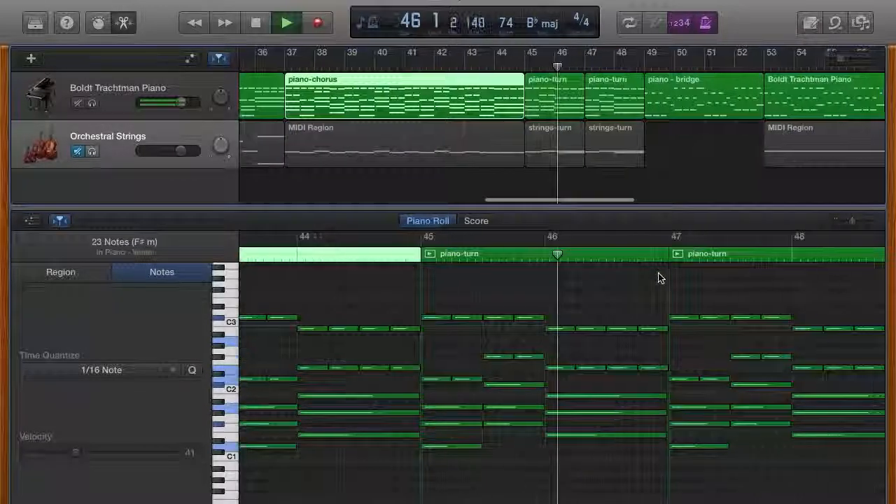
pyautogui.press('space')
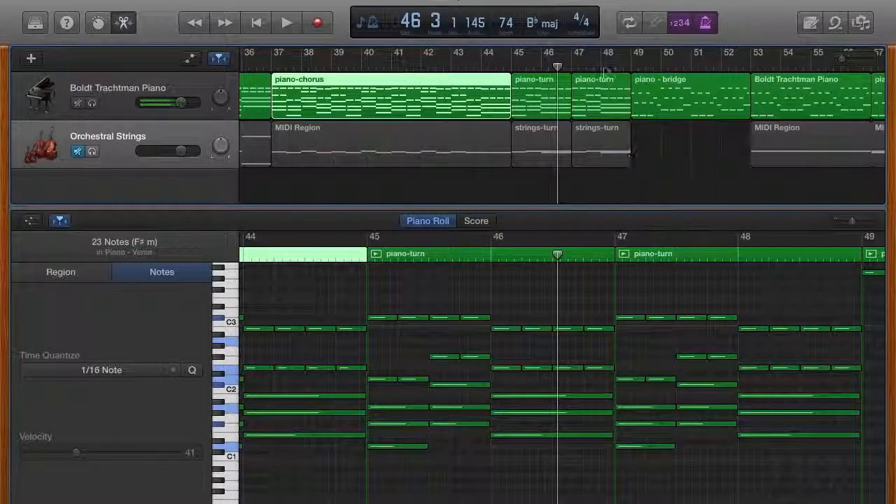
# Step: Select the second piano-turn region, the piano - bridge region and the piano region at bar 53 in turn
pyautogui.click(604, 81)
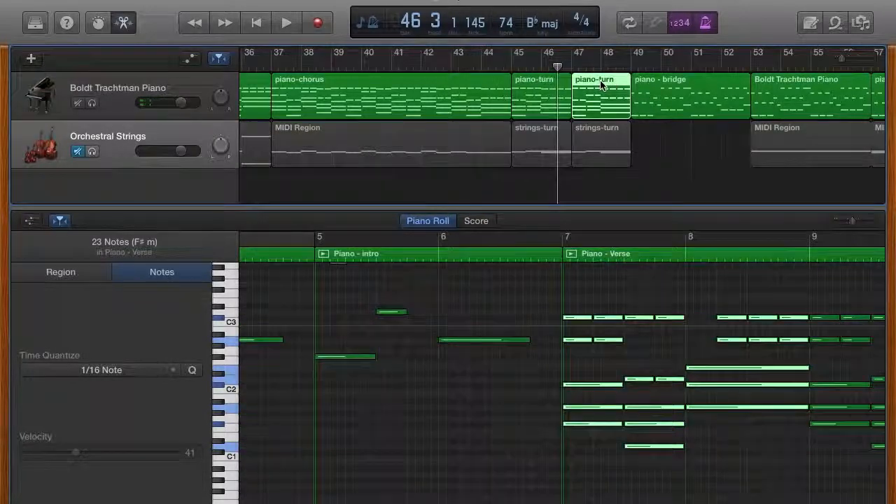
pyautogui.hscroll(3, 666, 161)
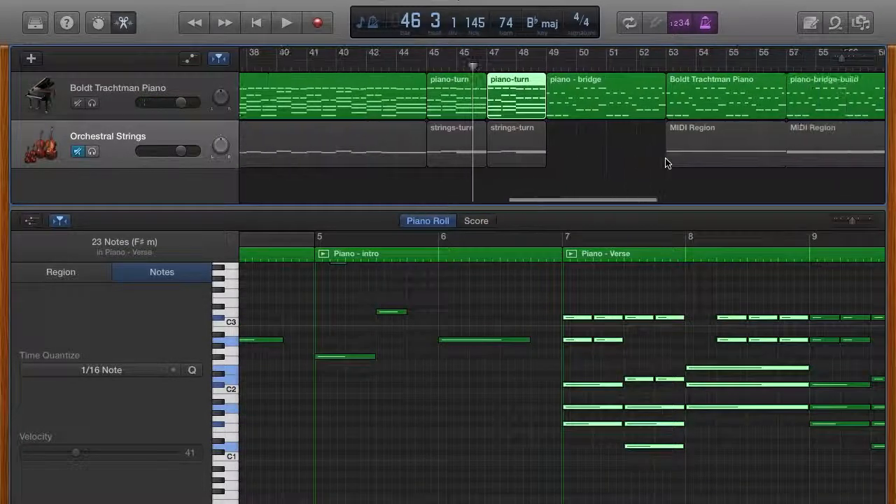
pyautogui.click(567, 86)
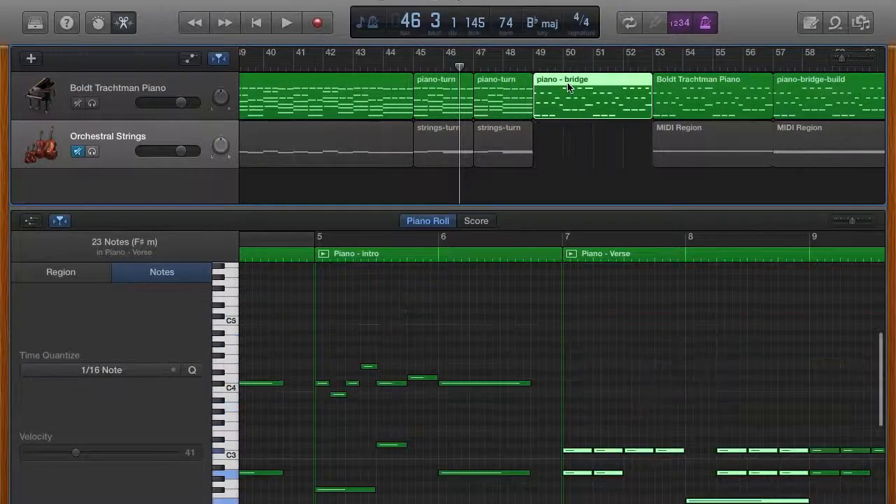
pyautogui.hscroll(3, 616, 84)
pyautogui.click(649, 83)
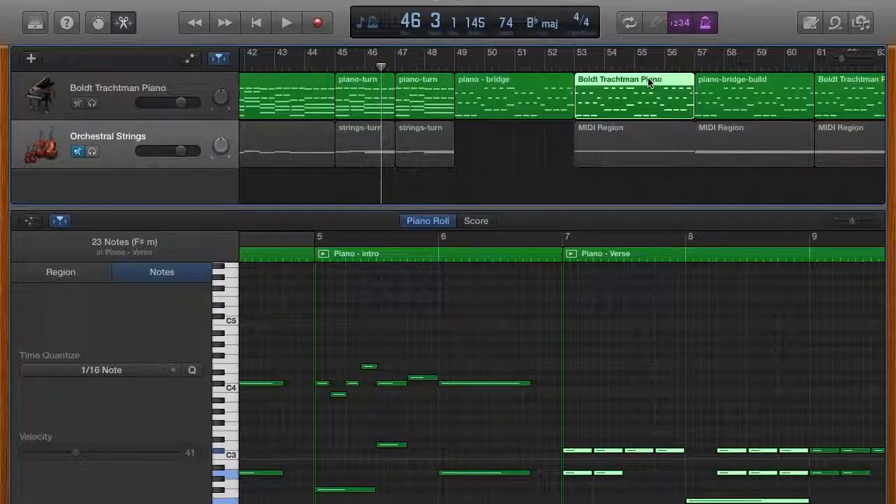
# Step: Compare the piano region at bar 53 with piano-bridge-build by selecting each in turn
pyautogui.hscroll(2, 664, 346)
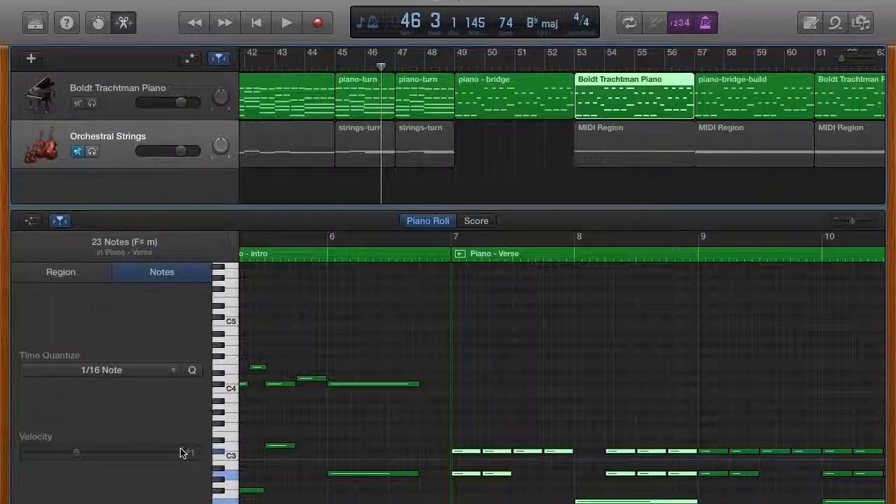
pyautogui.click(534, 388)
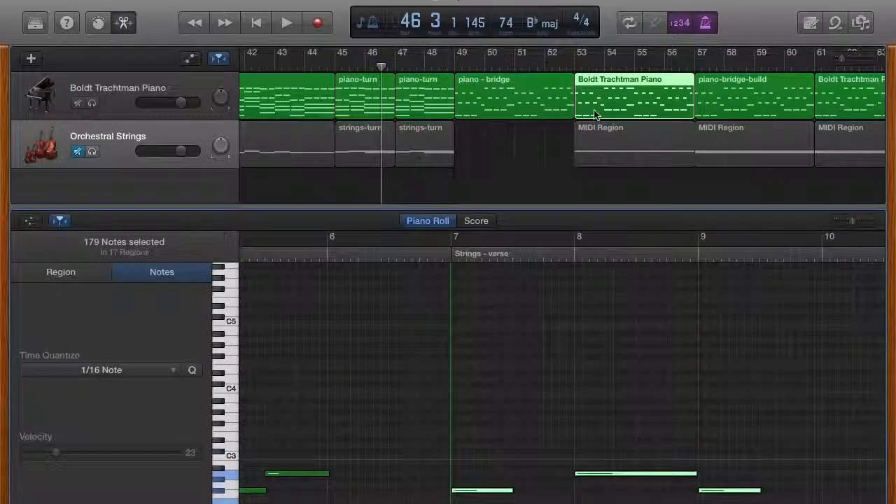
pyautogui.click(730, 87)
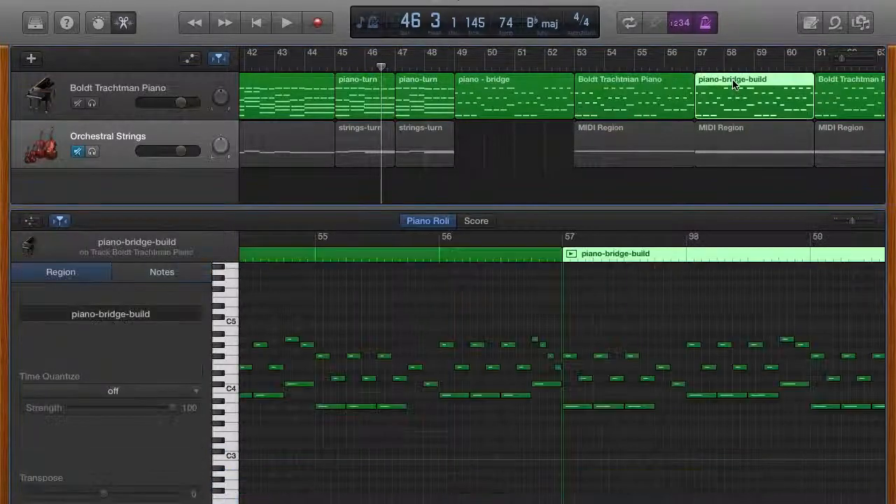
pyautogui.click(672, 81)
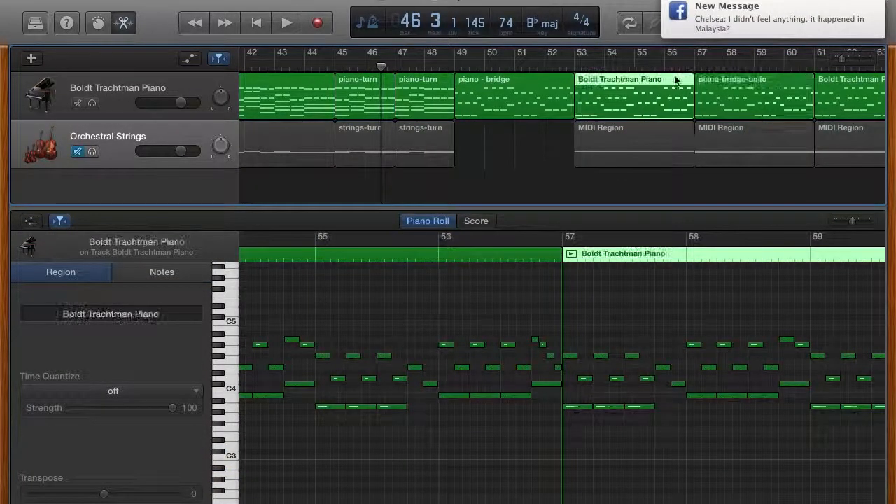
pyautogui.click(728, 82)
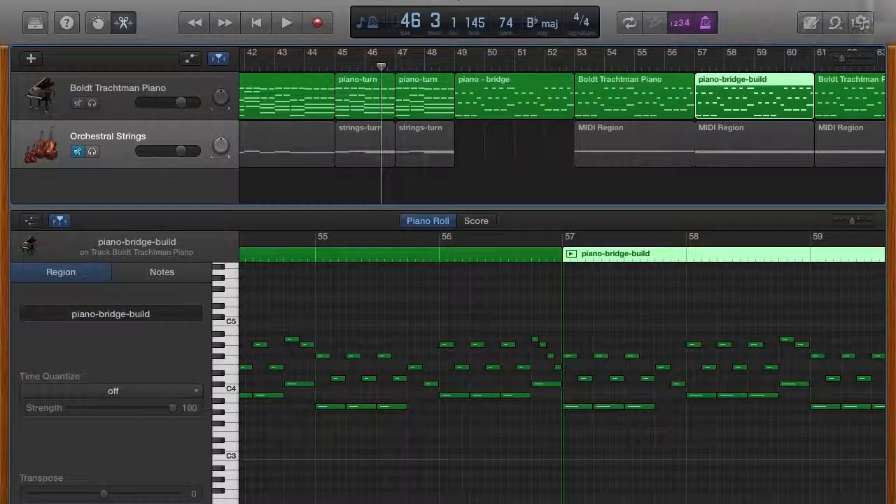
# Step: Compare the velocity of single notes in bars 56 and 58, and move the playhead to bar 57
pyautogui.hscroll(5, 620, 290)
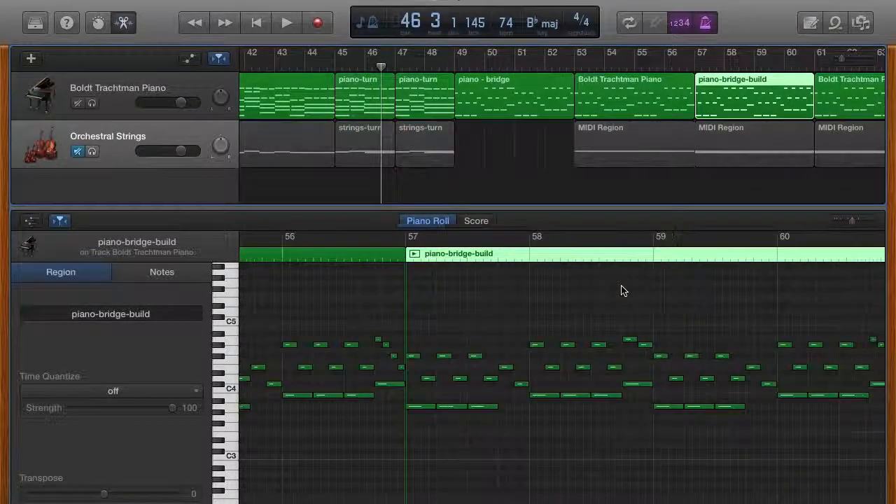
pyautogui.click(337, 352)
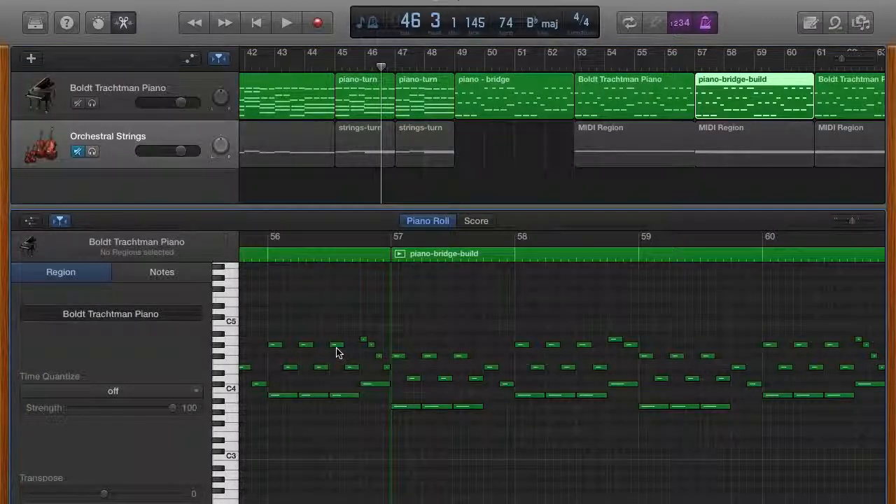
pyautogui.click(336, 345)
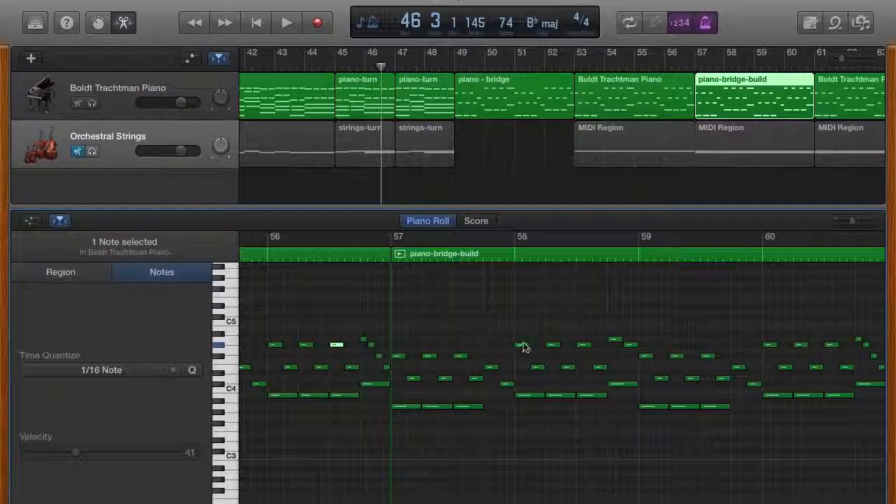
pyautogui.press('super+a')
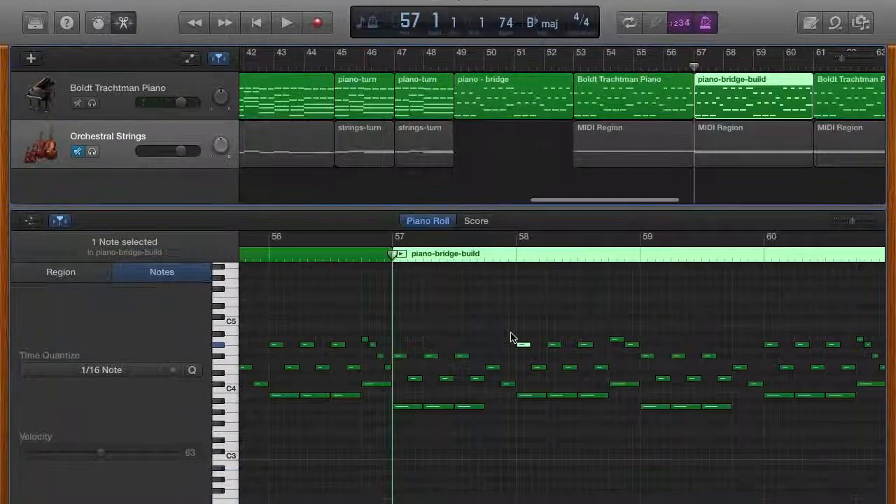
# Step: Select the piano region at bar 69, move the playhead to its start and examine its notes up to bar 73
pyautogui.hscroll(5, 543, 310)
pyautogui.hscroll(3, 541, 310)
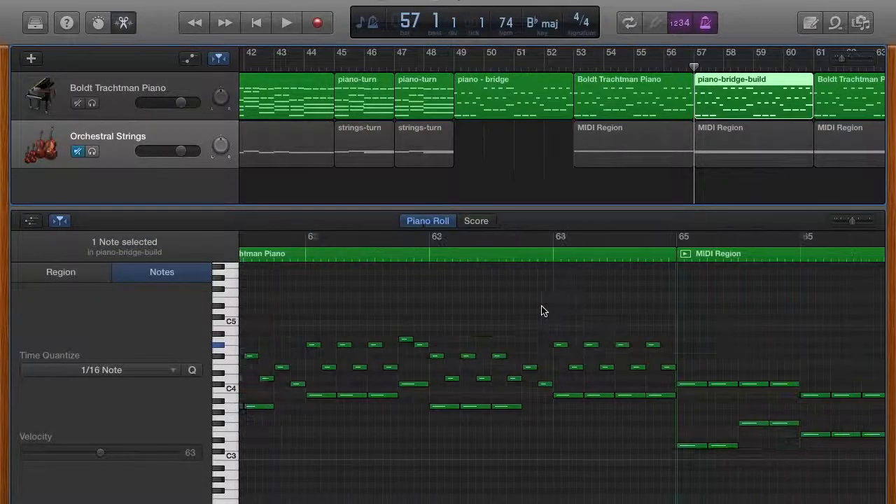
pyautogui.hscroll(5, 686, 147)
pyautogui.hscroll(3, 690, 144)
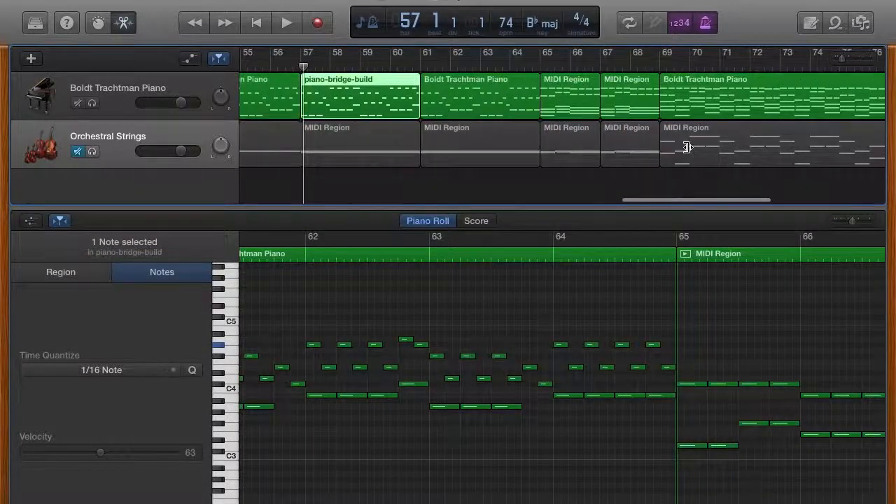
pyautogui.click(629, 81)
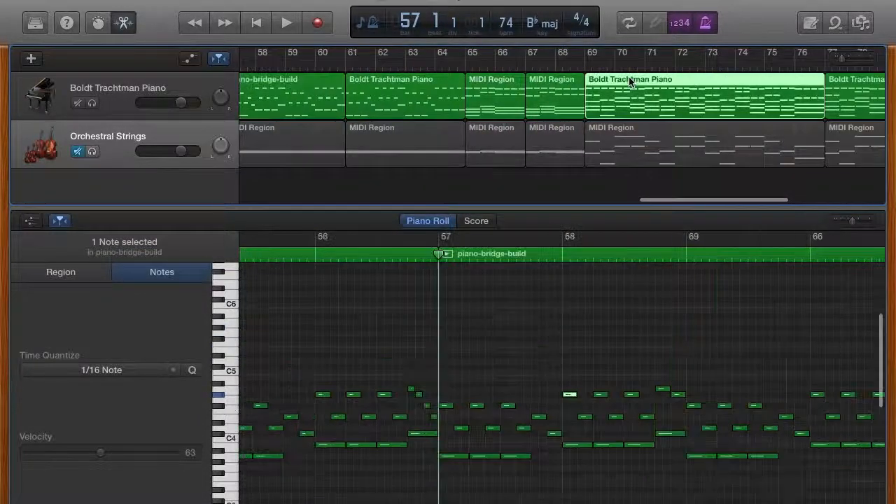
pyautogui.click(585, 65)
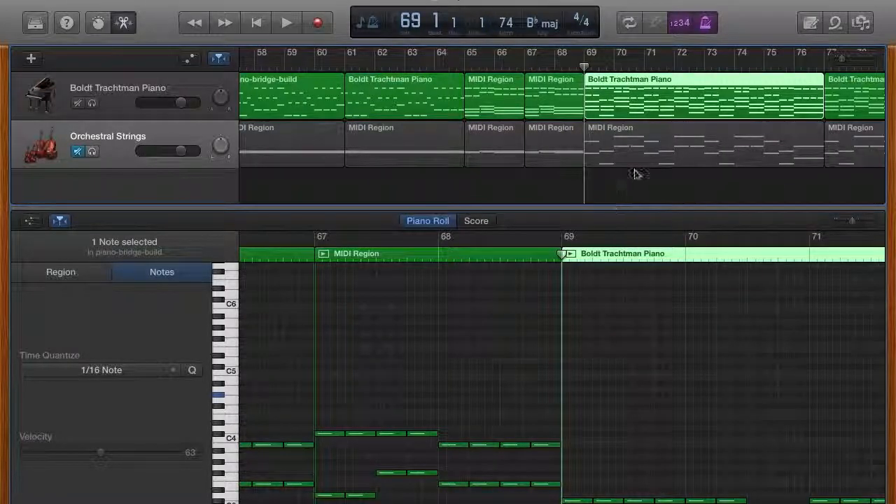
pyautogui.hscroll(5, 636, 174)
pyautogui.hscroll(2, 651, 357)
pyautogui.scroll(-5, 650, 357)
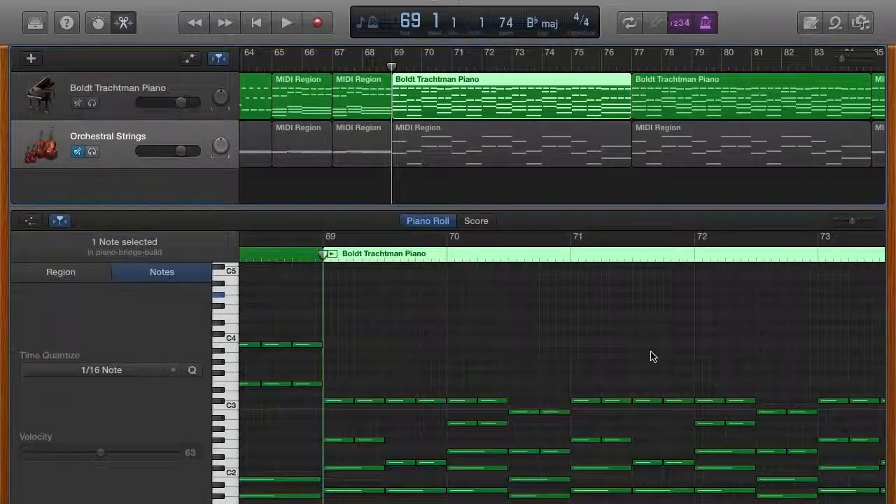
pyautogui.hscroll(1, 388, 374)
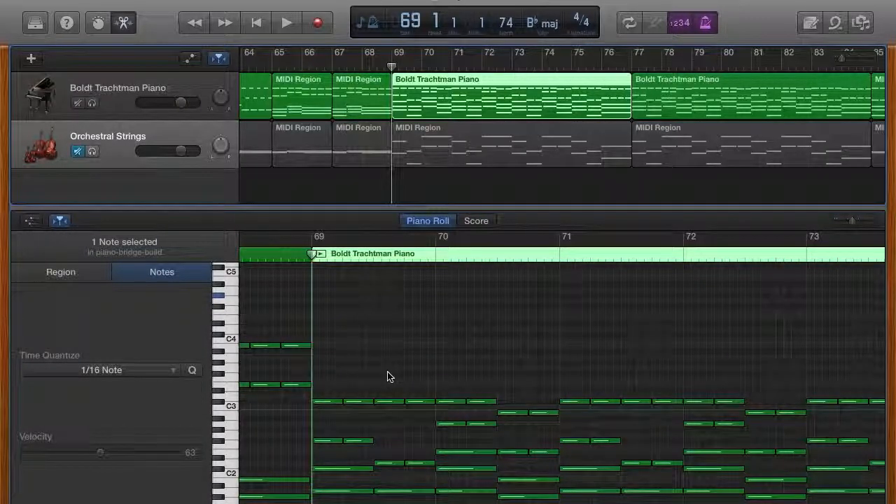
# Step: Unmute the Orchestral Strings track
pyautogui.hscroll(10, 592, 140)
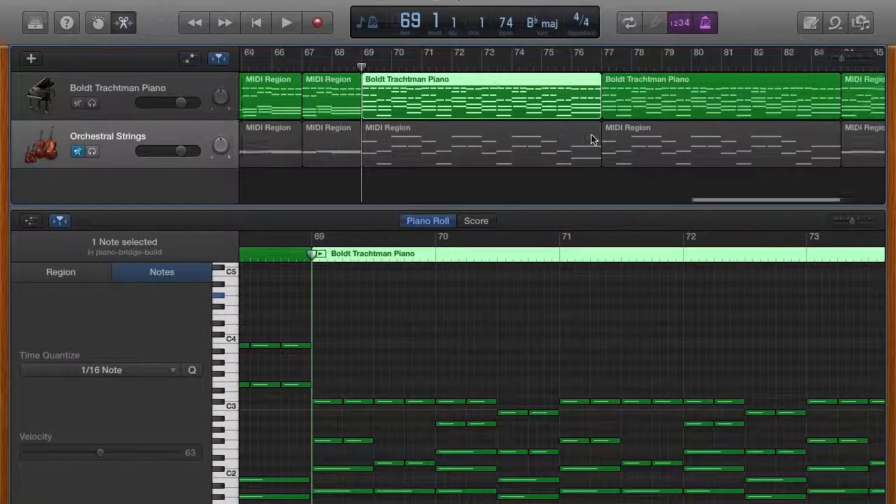
pyautogui.hscroll(-15, 318, 95)
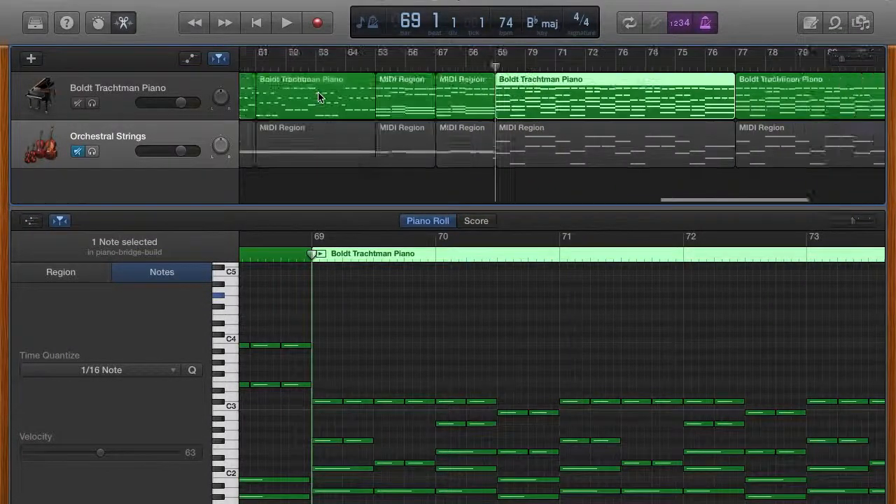
pyautogui.hscroll(-5, 317, 97)
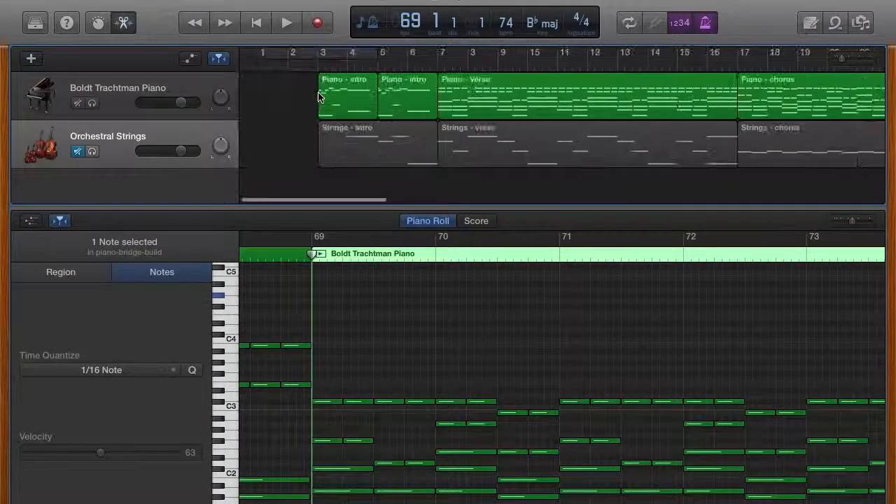
pyautogui.click(79, 154)
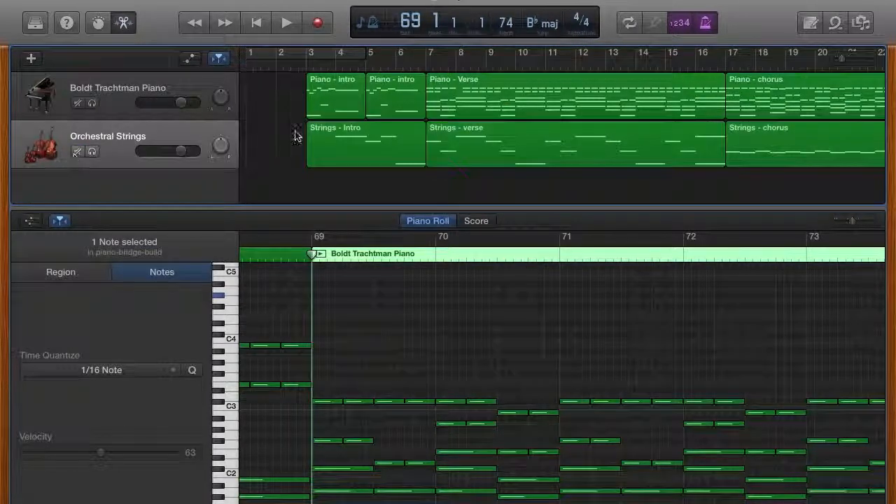
# Step: Select the Strings - Intro region, play part of the intro with both tracks and clear the selection
pyautogui.click(341, 128)
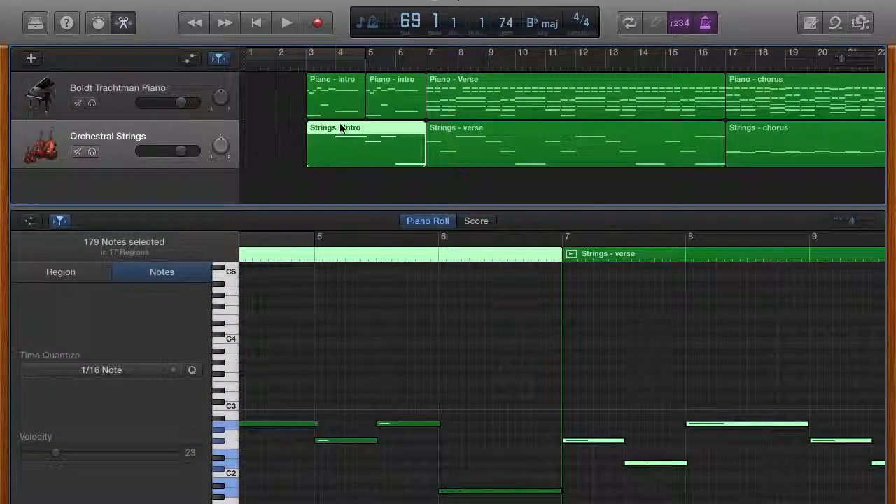
pyautogui.click(336, 63)
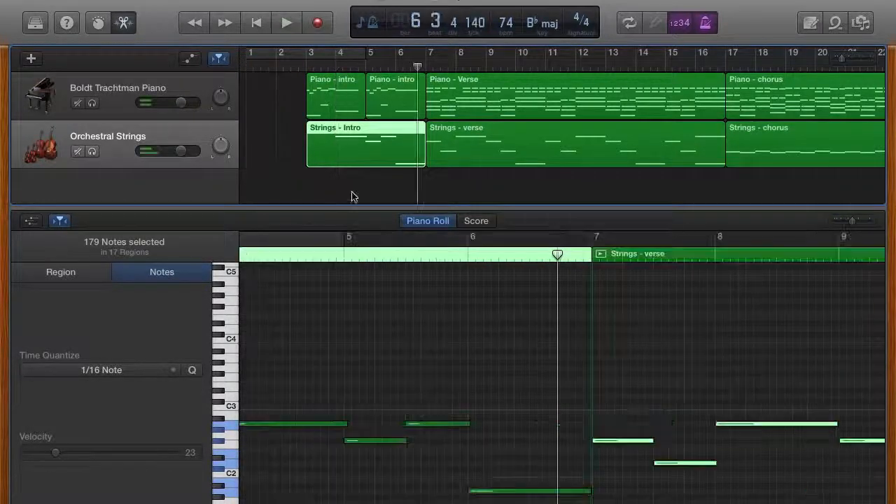
pyautogui.click(354, 196)
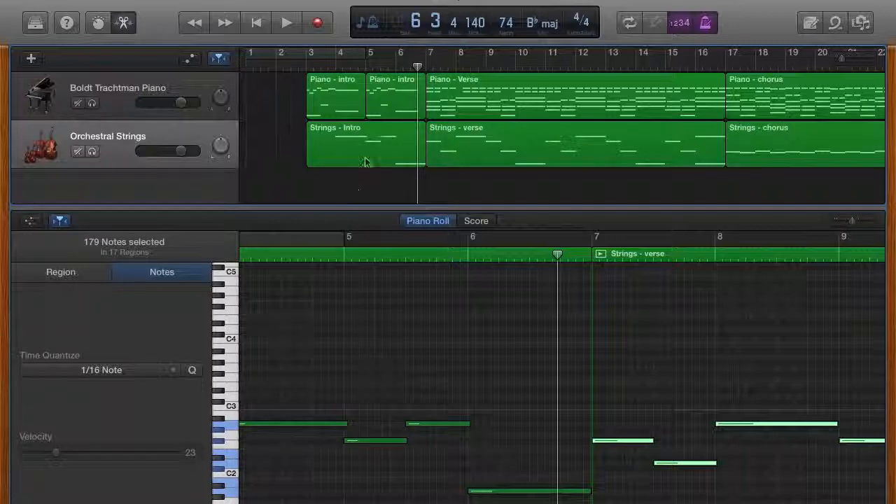
# Step: Play the piano-chorus section with its strings from bar 37 for about a bar and stop playback
pyautogui.hscroll(15, 294, 180)
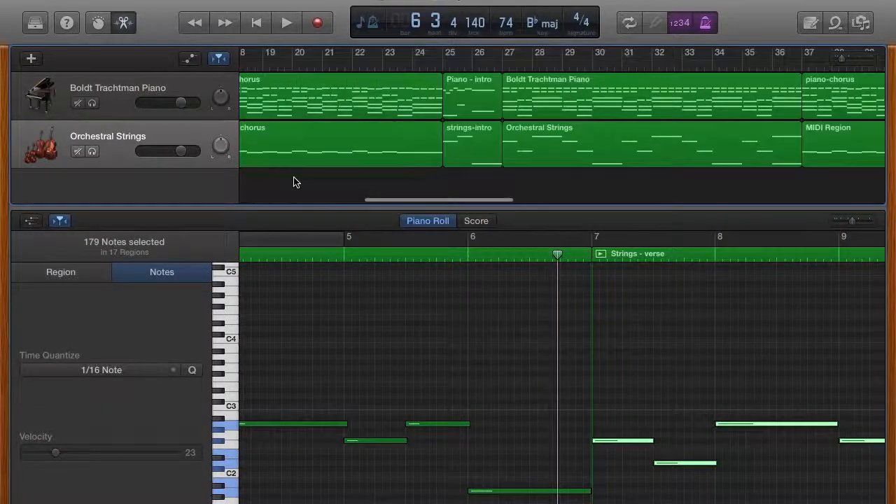
pyautogui.hscroll(5, 294, 182)
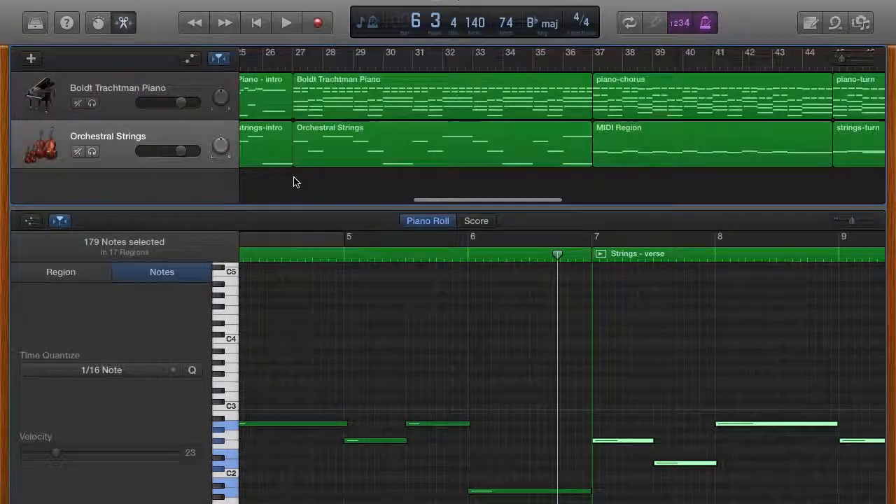
pyautogui.click(592, 64)
pyautogui.press('space')
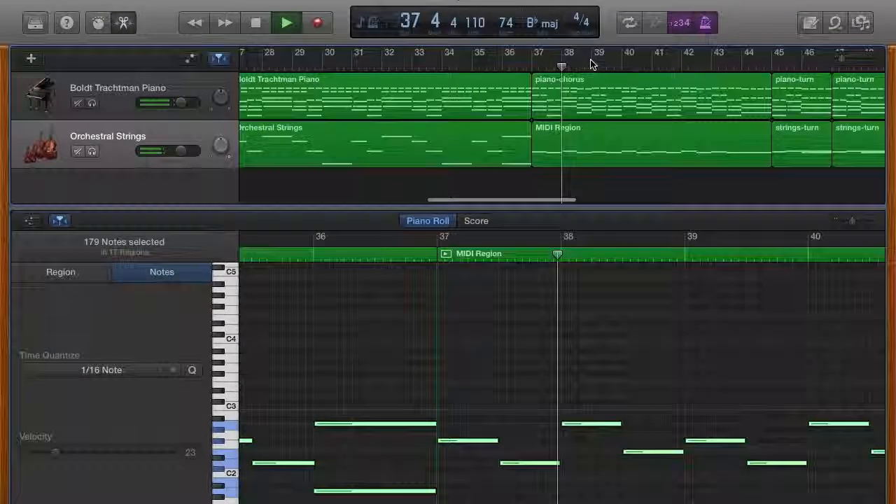
pyautogui.press('space')
# Step: Switch to Ableton Live and check where the BUILD IT UP - BRIDGE2, ALL IN - BRIDGE3 and last CHORUS sections start
pyautogui.hotkey('ctrl', 'Left')
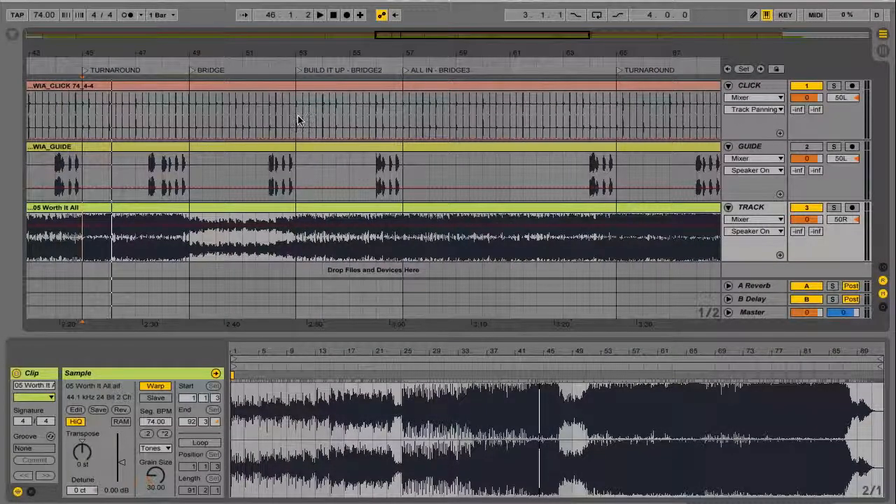
pyautogui.click(301, 117)
pyautogui.click(401, 123)
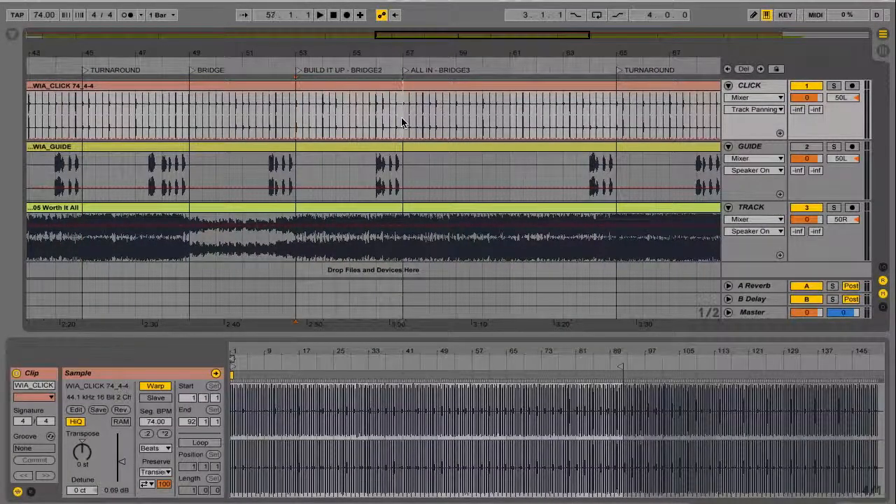
pyautogui.hscroll(5, 400, 120)
pyautogui.click(501, 134)
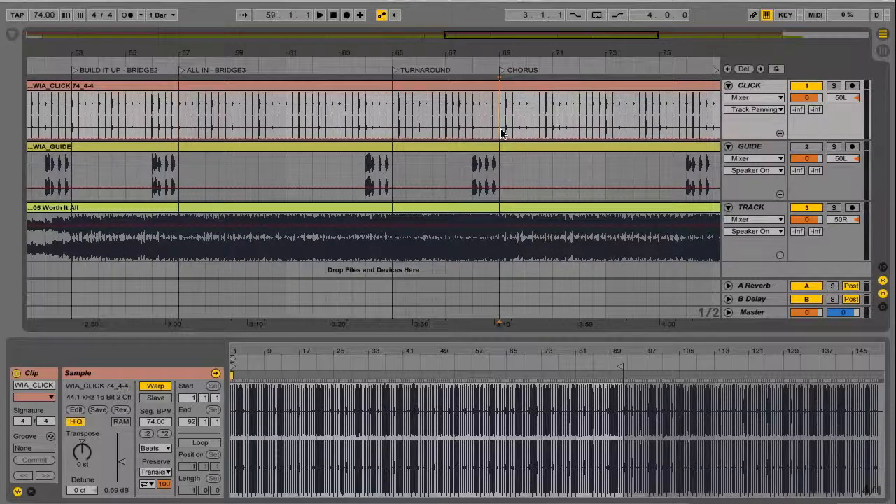
pyautogui.hscroll(2, 501, 134)
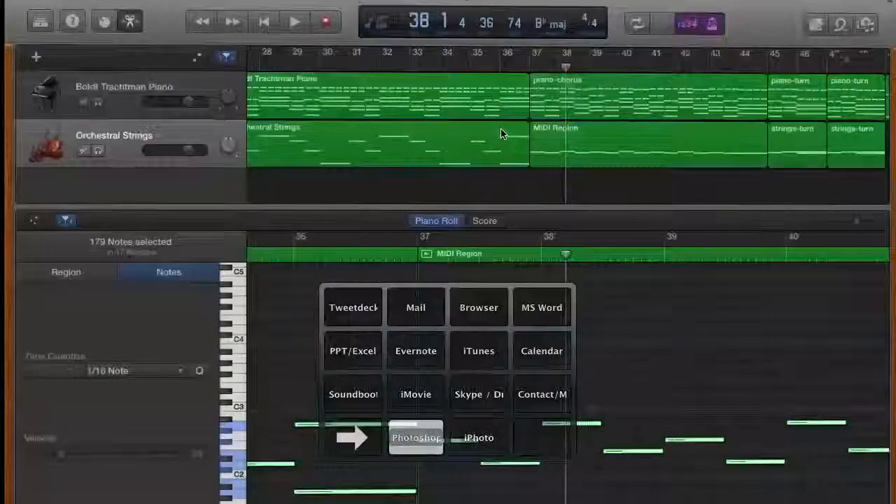
# Step: Go through the remaining GarageBand regions and move the playhead to the start of the final regions at bar 89
pyautogui.hscroll(15, 584, 133)
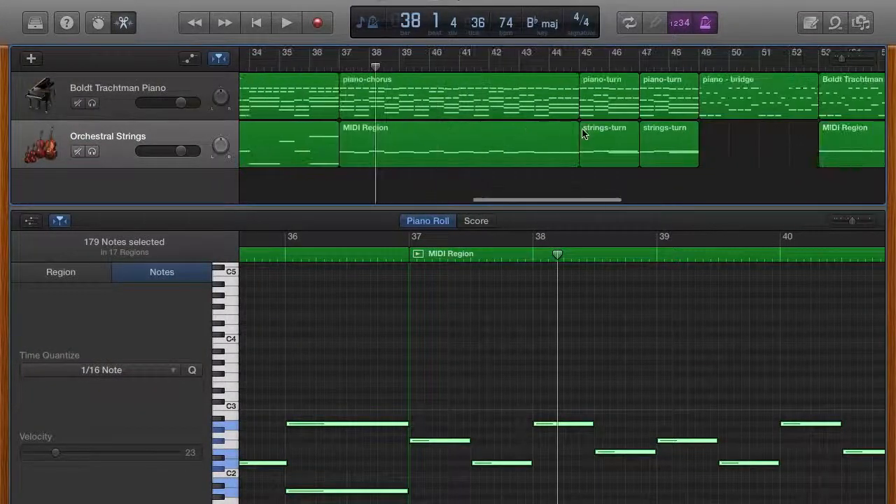
pyautogui.hscroll(10, 582, 134)
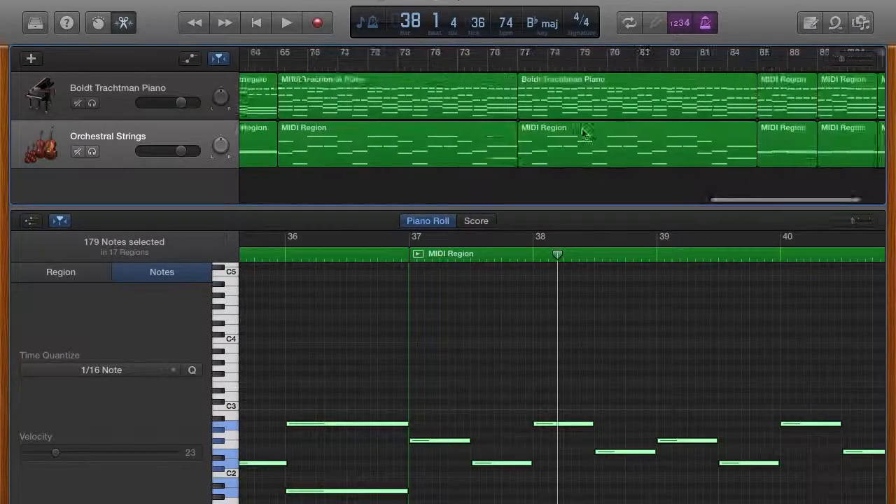
pyautogui.click(782, 65)
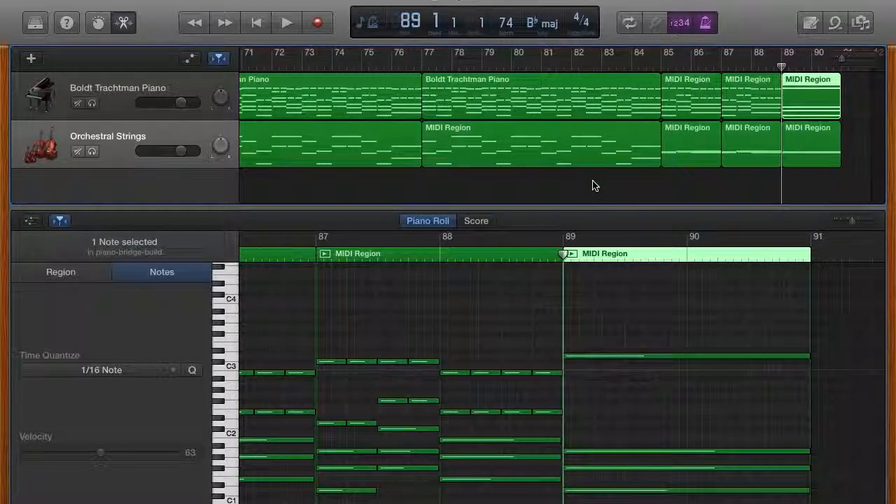
# Step: Clear the region selection and select the Boldt Trachtman Piano track with all its regions
pyautogui.hscroll(-15, 592, 186)
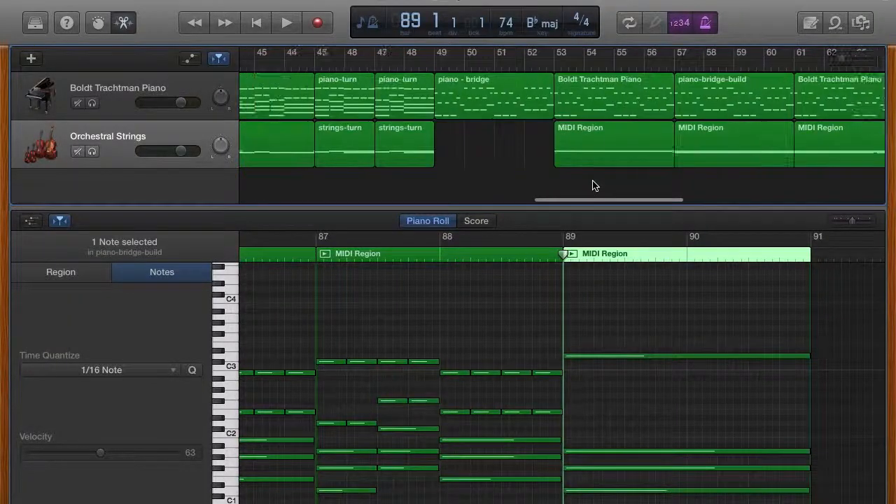
pyautogui.hscroll(-15, 592, 185)
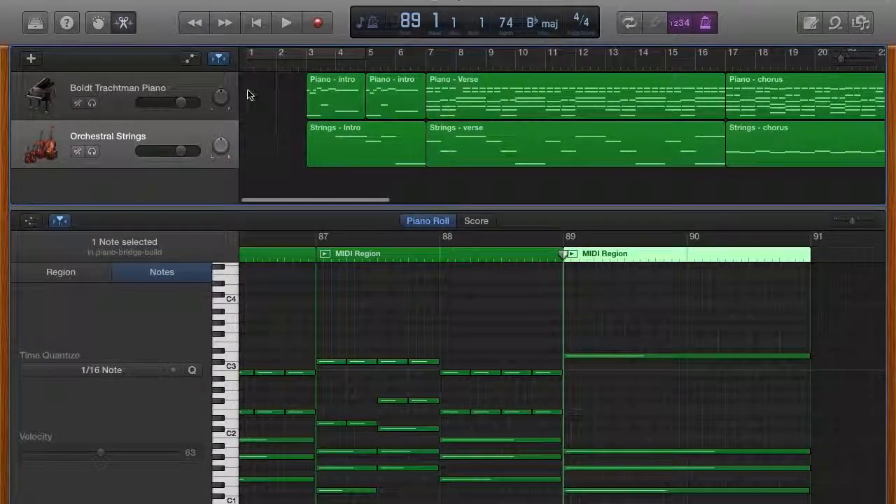
pyautogui.click(272, 92)
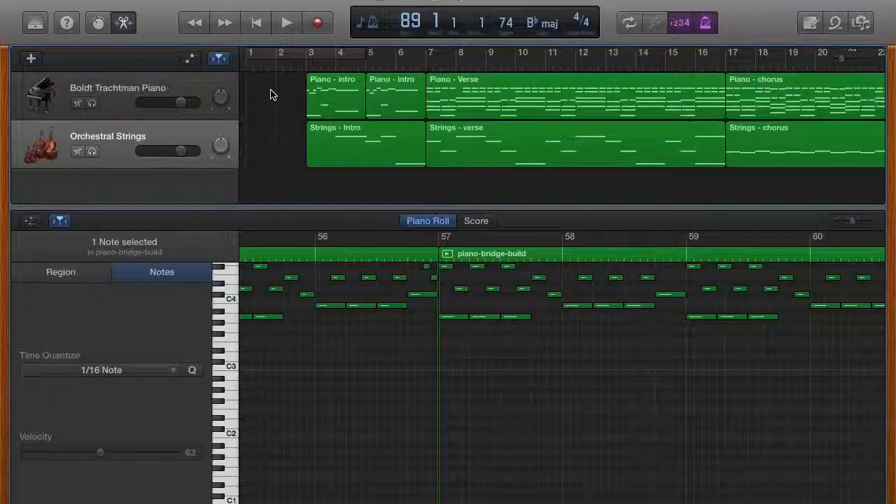
pyautogui.click(100, 87)
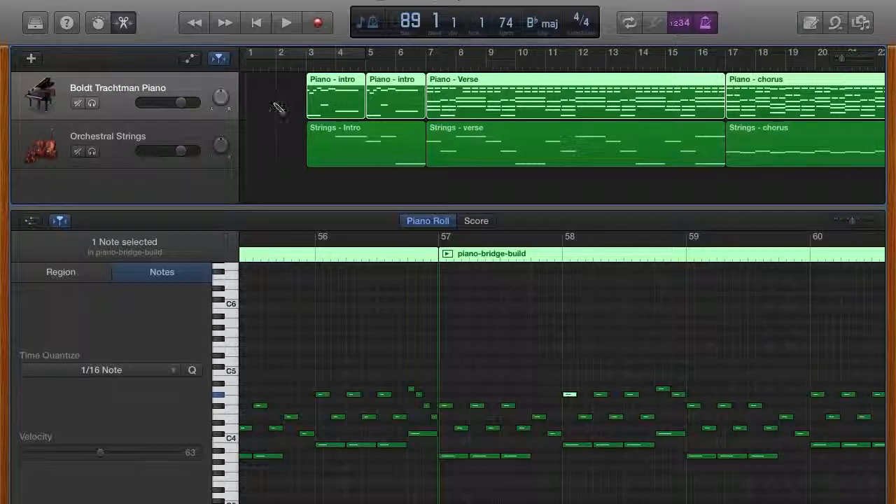
# Step: Save the project under the new name WorthItAll_A_Piano in the WorthItAll-GB Tracks folder
pyautogui.press('shift+super+s')
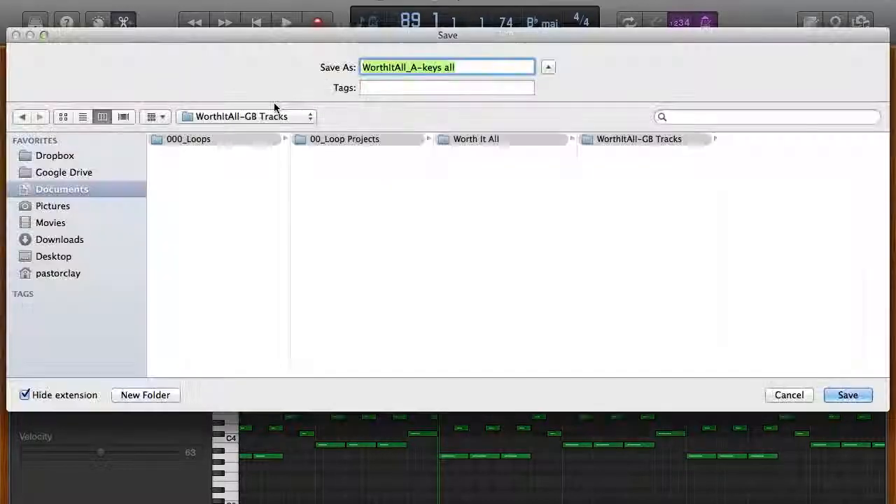
pyautogui.click(477, 68)
pyautogui.press('BackSpace')
pyautogui.press('BackSpace')
pyautogui.press('BackSpace')
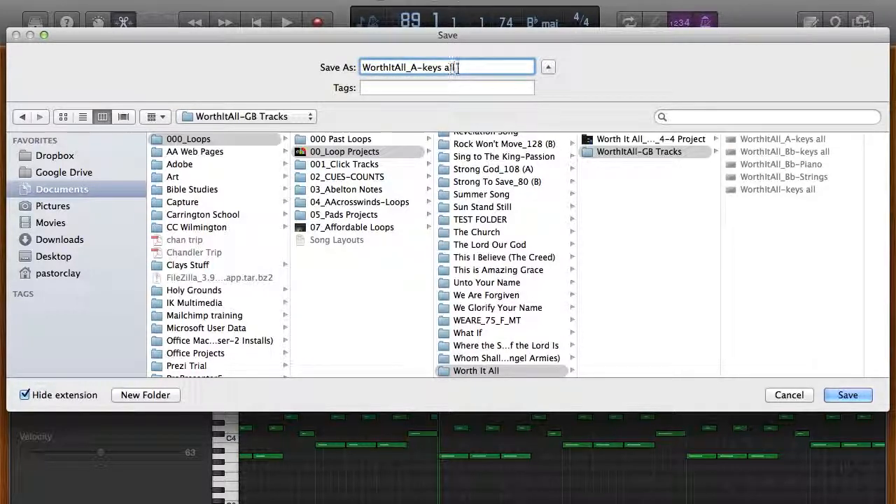
pyautogui.press('BackSpace')
pyautogui.press('BackSpace')
pyautogui.press('BackSpace')
pyautogui.write('_P')
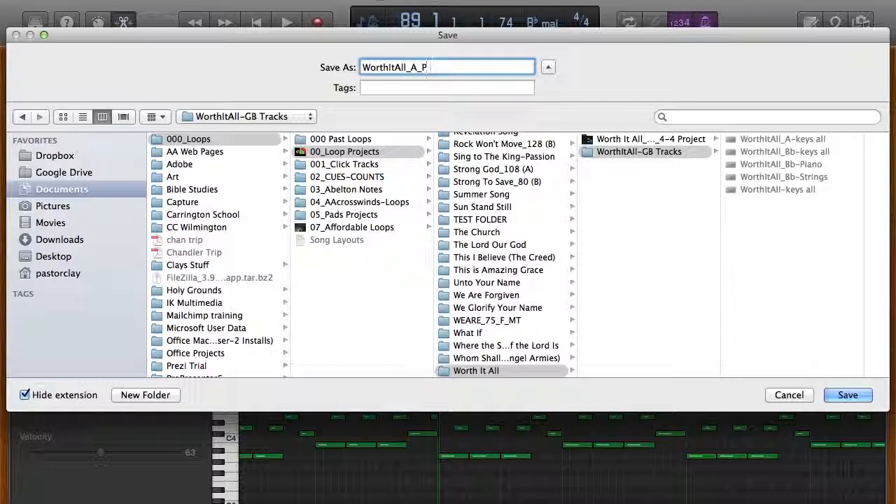
pyautogui.write('iano')
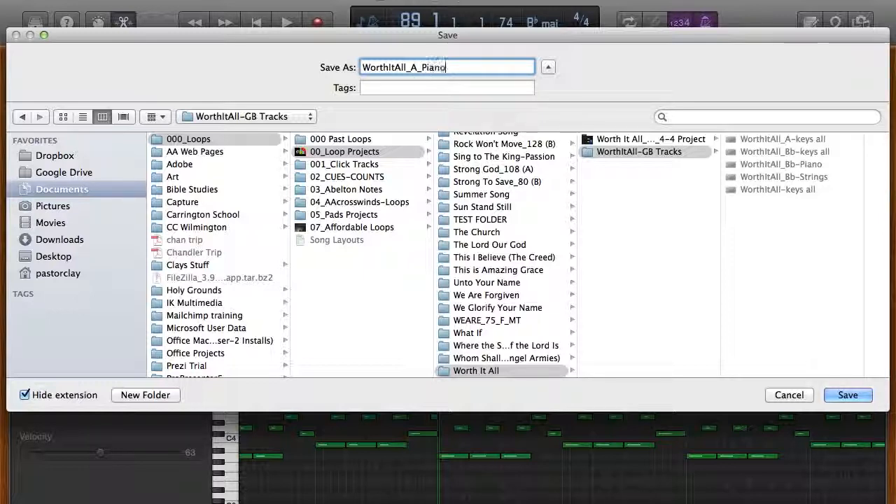
pyautogui.click(847, 396)
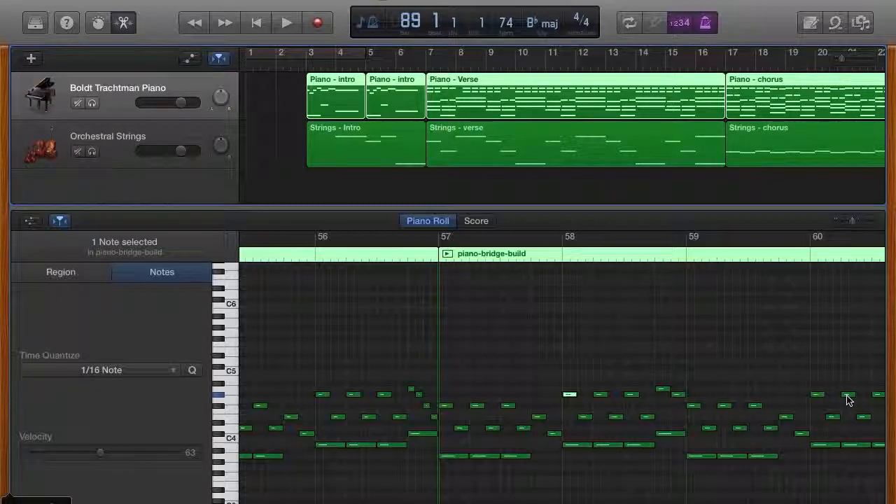
# Step: Save another copy of the project as WorthItAll_A_Strings and delete the Boldt Trachtman Piano track from it
pyautogui.press('super+shift+s')
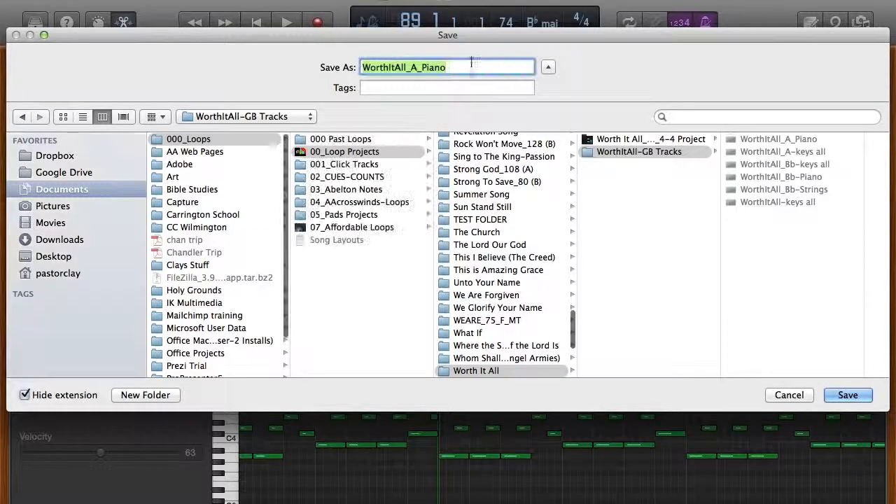
pyautogui.click(468, 65)
pyautogui.press('BackSpace')
pyautogui.press('BackSpace')
pyautogui.press('BackSpace')
pyautogui.press('BackSpace')
pyautogui.press('BackSpace')
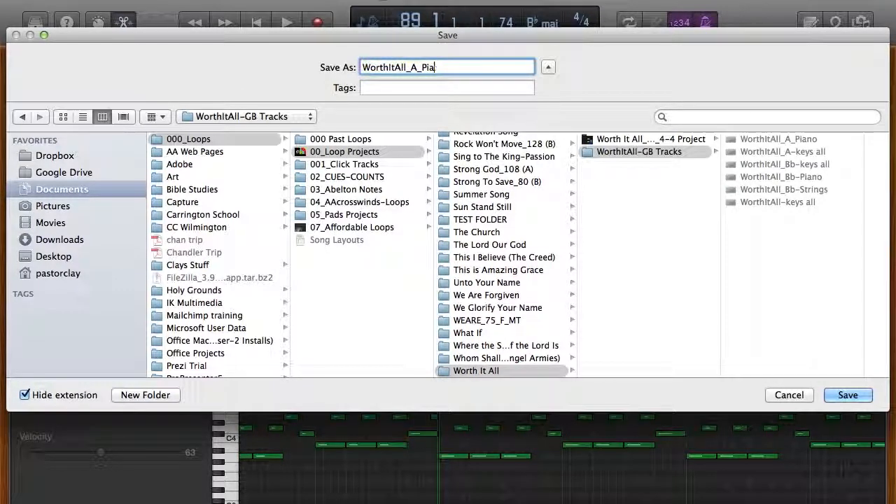
pyautogui.write('Strings')
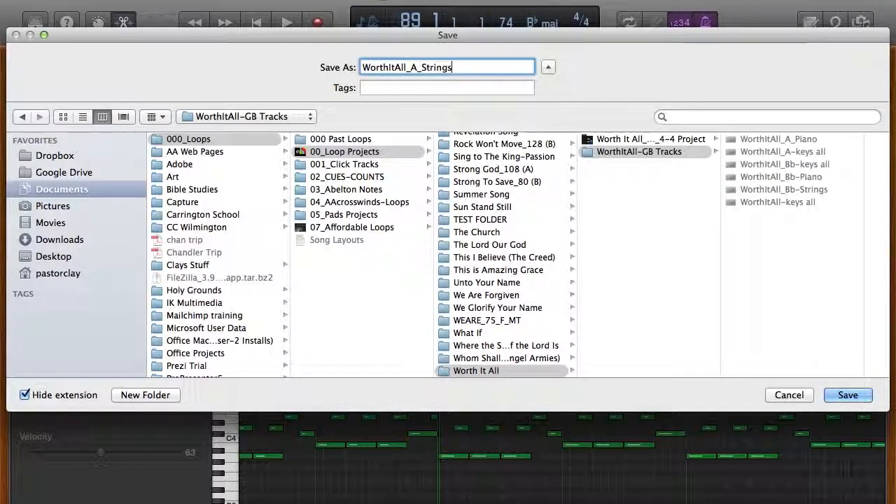
pyautogui.press('Return')
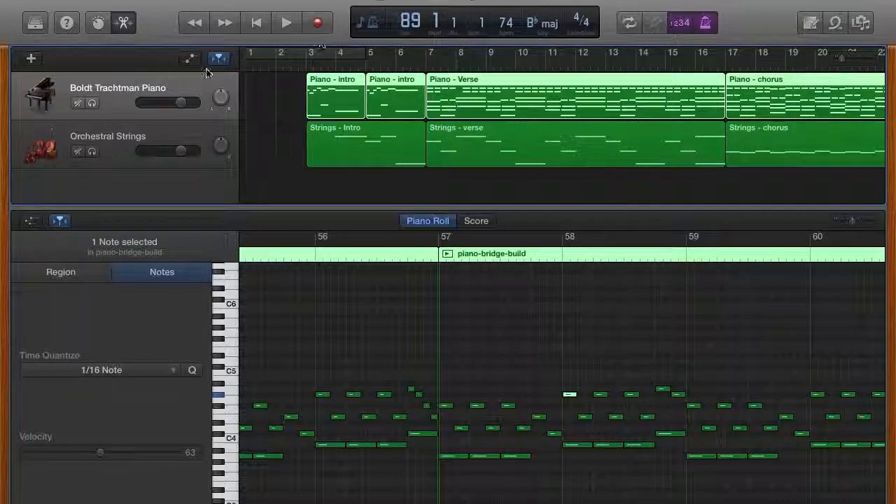
pyautogui.press('super+BackSpace')
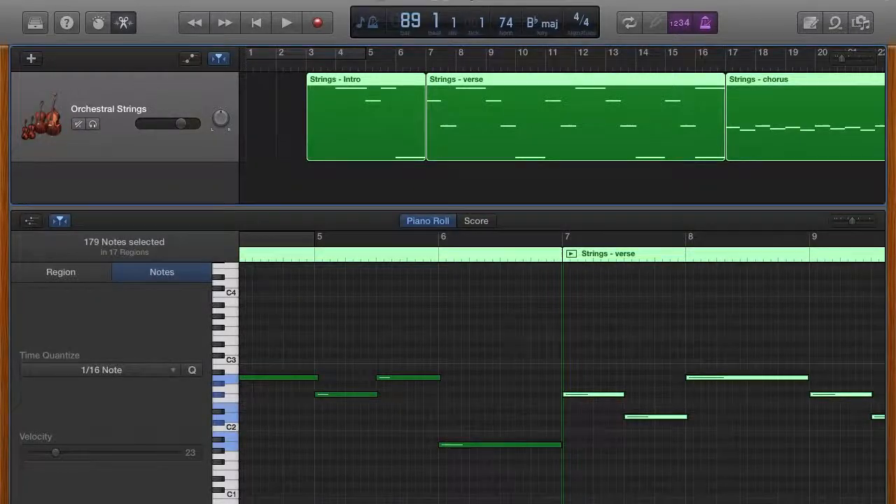
# Step: Reopen the recent project WorthItAll_A_Piano and delete its Orchestral Strings track
pyautogui.click(126, 0)
pyautogui.moveTo(128, 25)
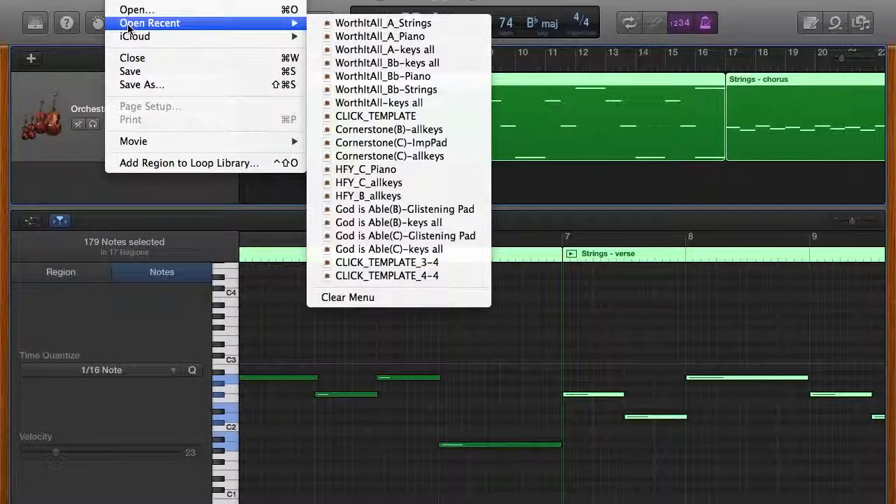
pyautogui.click(346, 37)
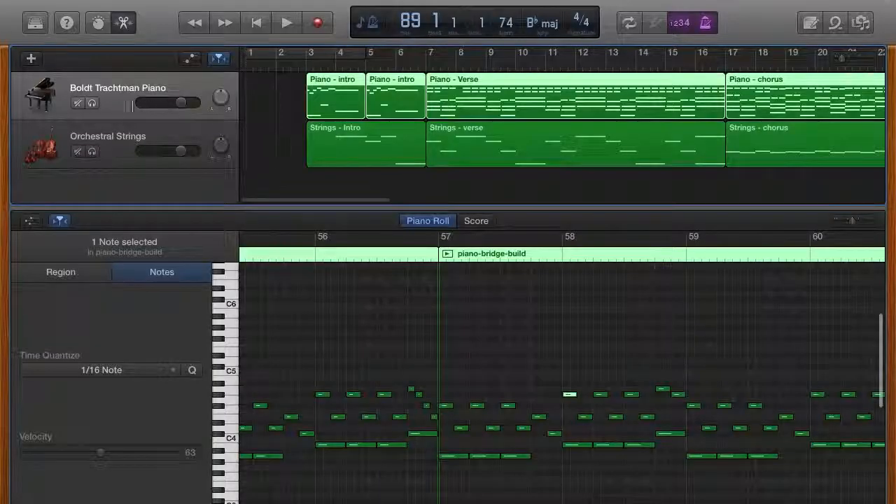
pyautogui.click(119, 151)
pyautogui.press('Delete')
pyautogui.press('Delete')
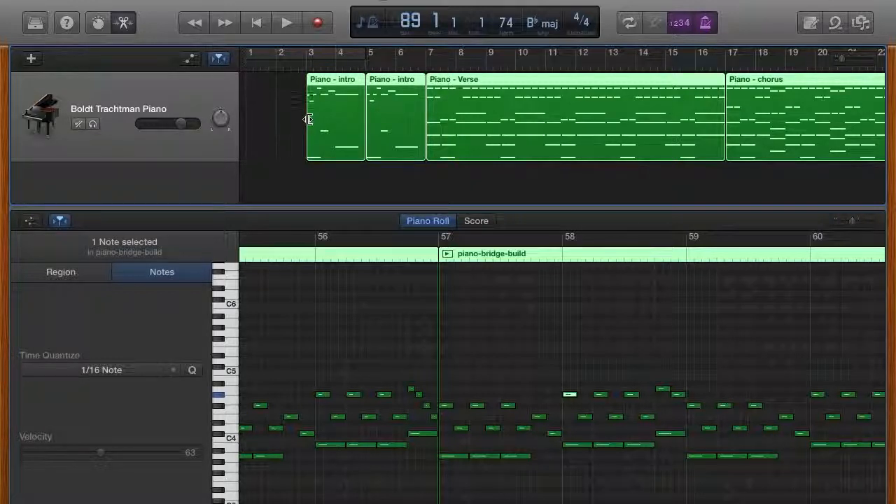
# Step: Place the playhead at bar 3 and compare the song's start with the arrangement in Ableton Live
pyautogui.hotkey('ctrl', 'Left')
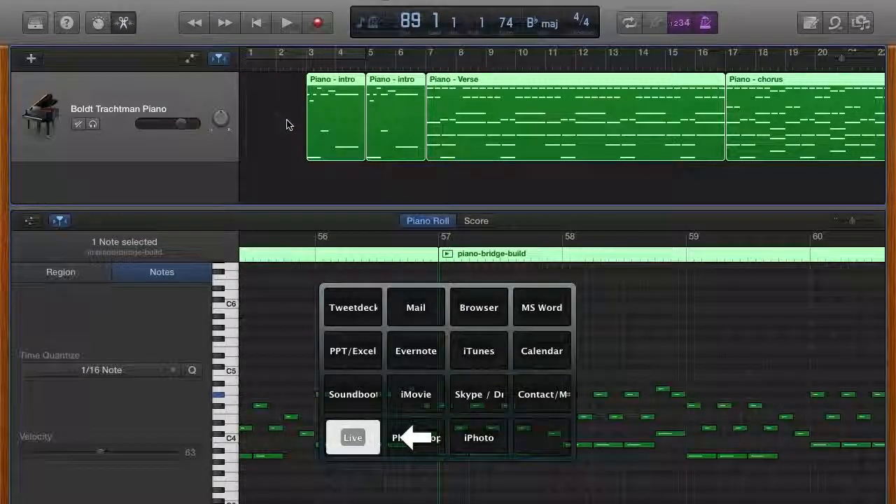
pyautogui.hotkey('ctrl', 'Right')
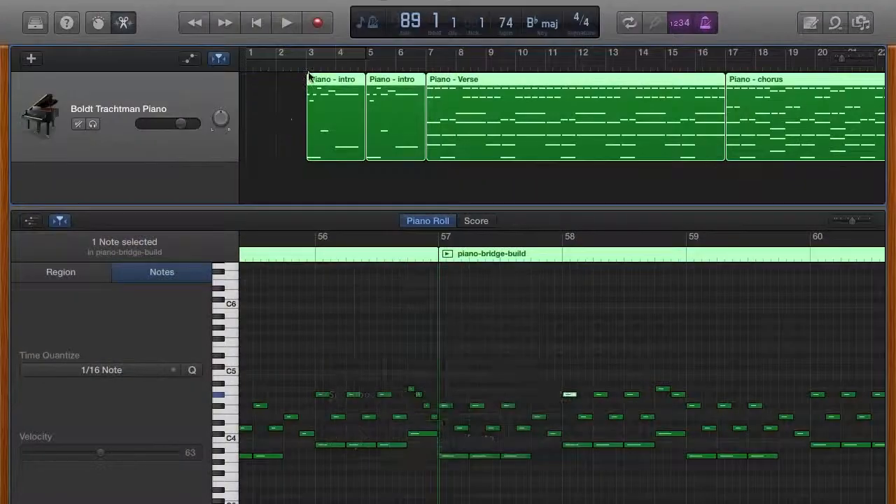
pyautogui.click(308, 68)
pyautogui.hotkey('ctrl', 'Left')
pyautogui.hscroll(-15, 233, 149)
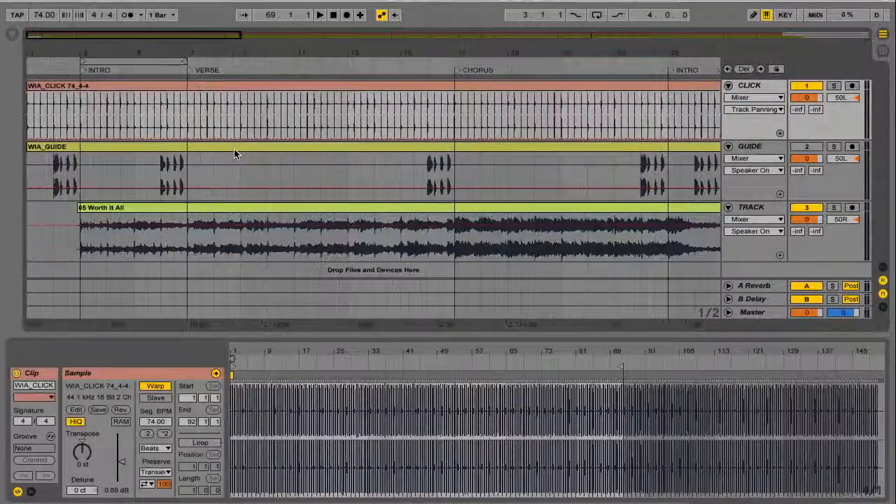
pyautogui.click(25, 180)
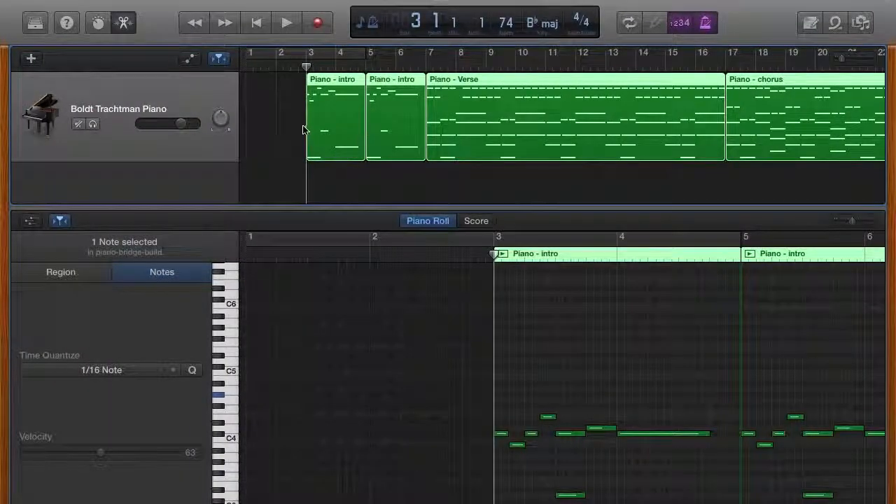
# Step: Deselect all regions and extend only the first Piano - intro region back to bar 1
pyautogui.click(291, 130)
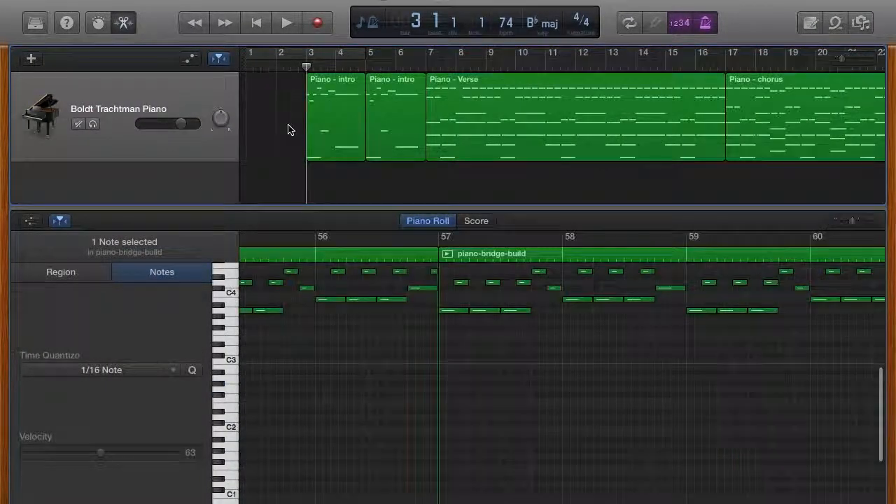
pyautogui.click(338, 80)
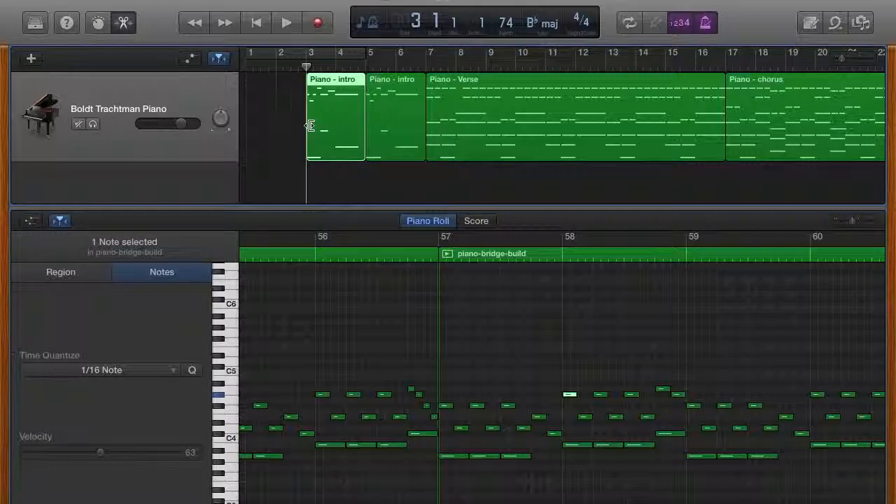
pyautogui.moveTo(305, 124); pyautogui.dragTo(251, 118)
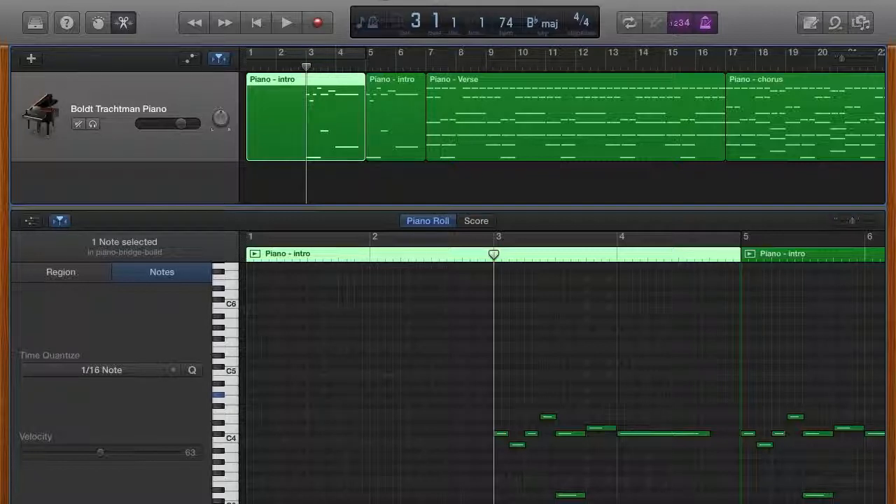
# Step: Export the song to disk as an uncompressed 24-bit AIFF named WorthItAll_A_Piano into the Ableton project's Samples/Imported folder
pyautogui.click(294, 0)
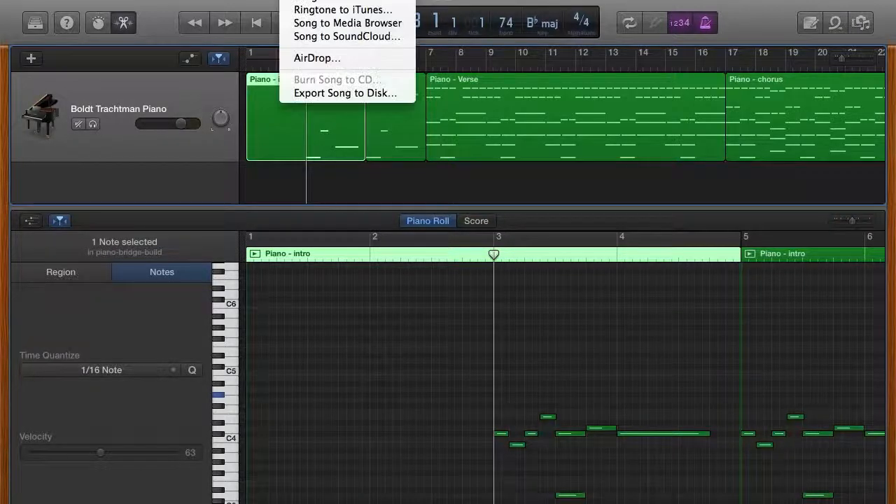
pyautogui.click(330, 98)
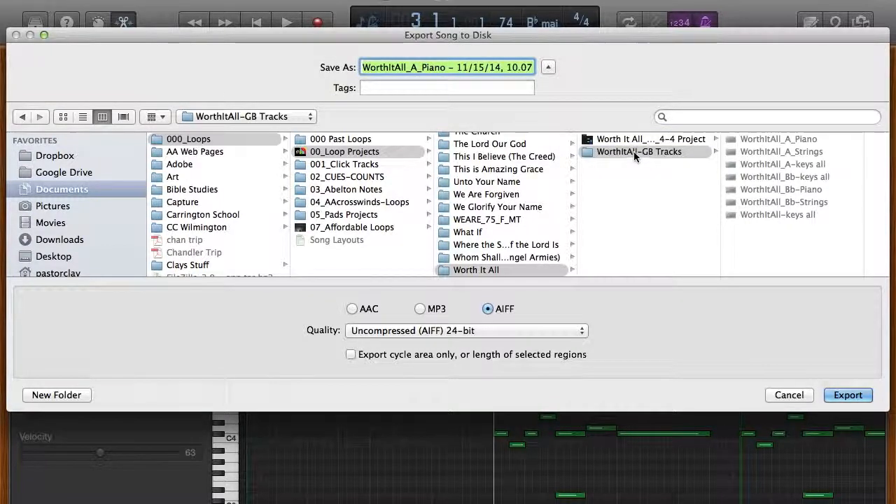
pyautogui.click(618, 140)
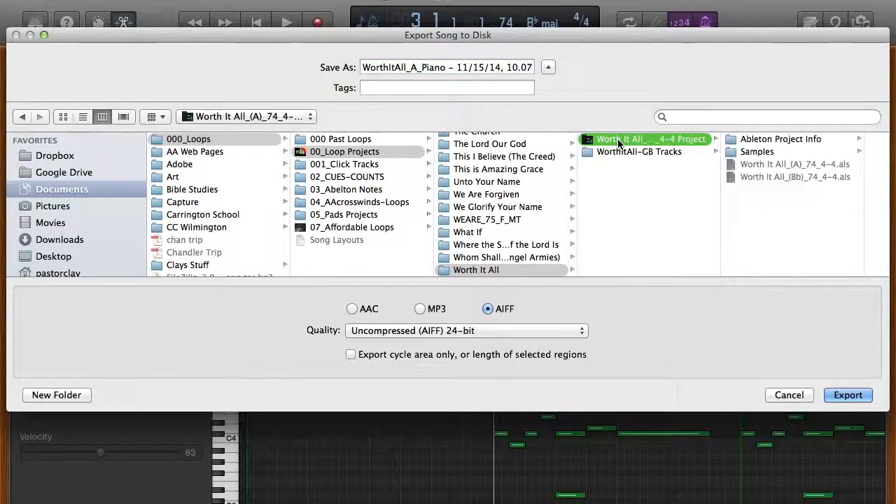
pyautogui.click(757, 154)
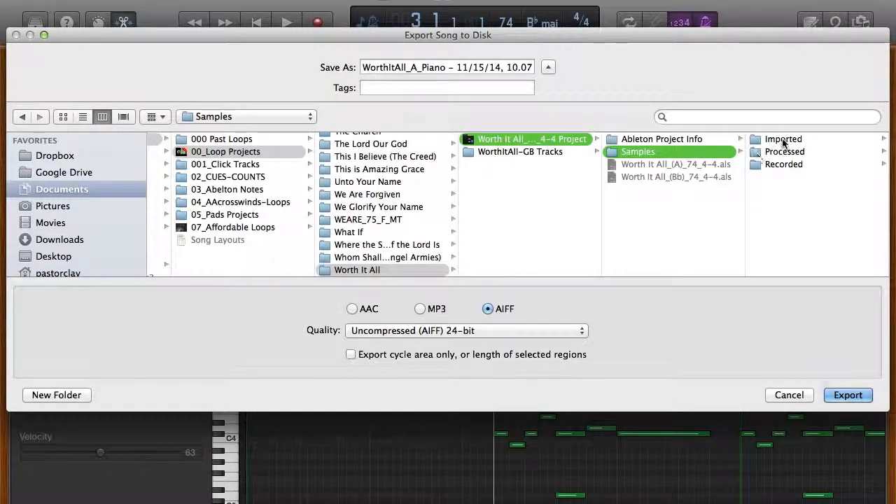
pyautogui.click(783, 139)
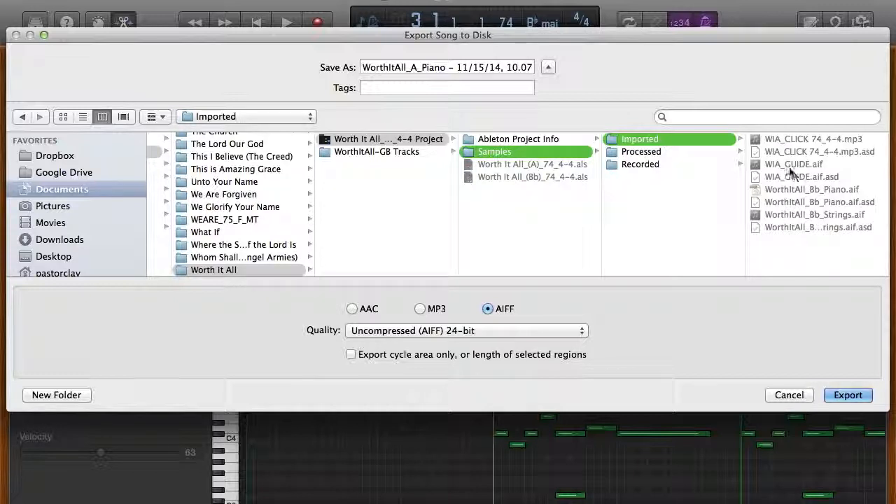
pyautogui.moveTo(447, 66); pyautogui.dragTo(546, 83)
pyautogui.press('BackSpace')
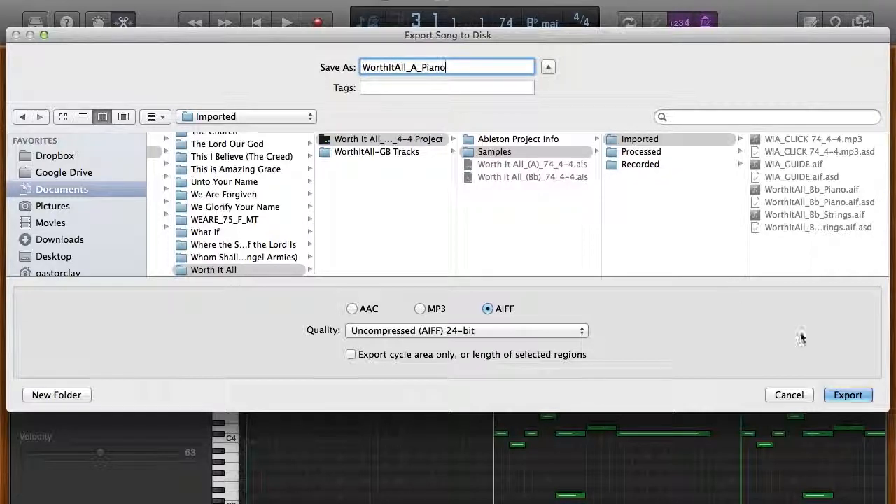
pyautogui.click(840, 394)
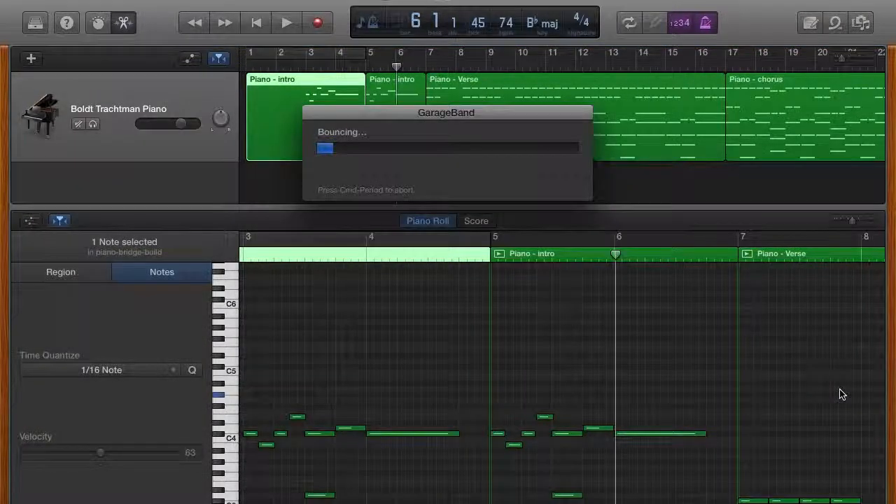
# Step: Open the recent project WorthItAll_A_Strings
pyautogui.click(120, 0)
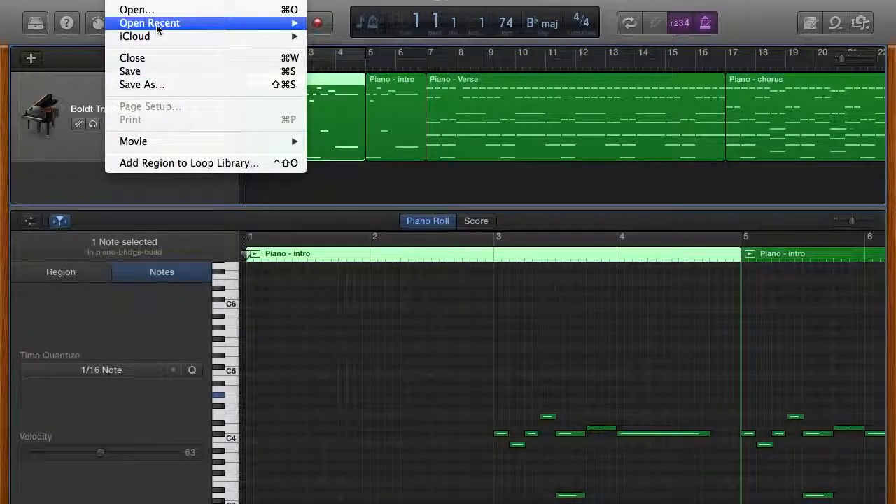
pyautogui.moveTo(158, 25)
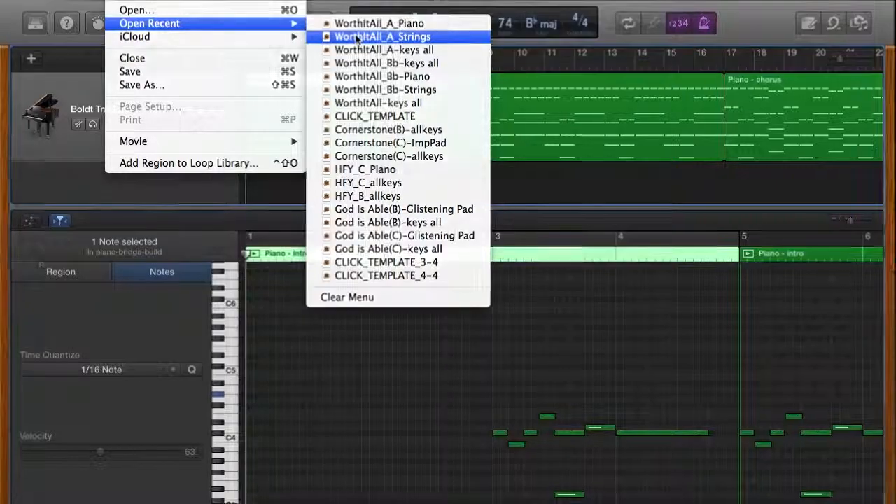
pyautogui.click(382, 36)
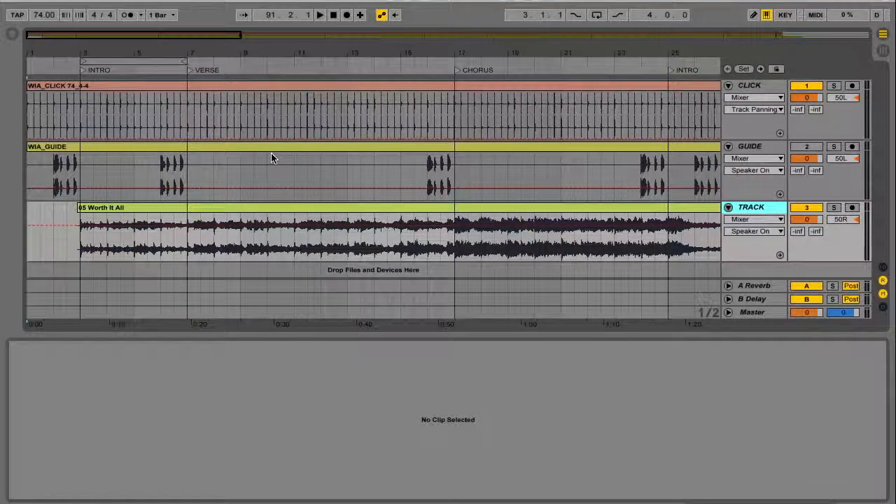
# Step: Switch to Ableton Live and insert two new audio tracks below the GUIDE track
pyautogui.click(760, 147)
pyautogui.hotkey('ctrl', 't')
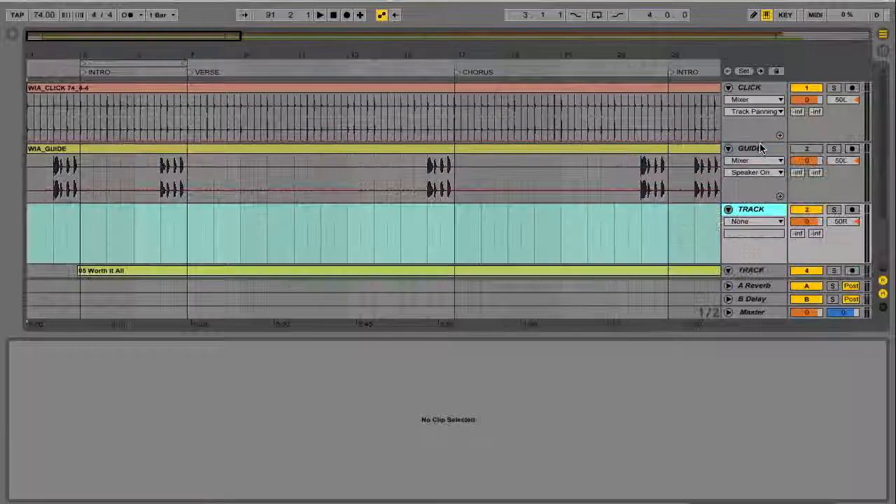
pyautogui.hotkey('ctrl', 't')
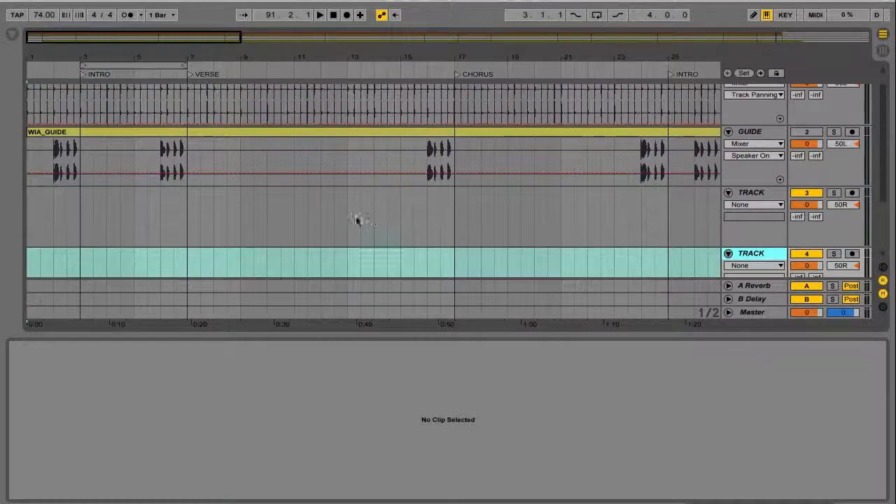
pyautogui.scroll(-1, 357, 220)
# Step: Place WorthItAll_A_Piano.aif and WorthItAll_A_Strings.aif from the current project's Imported samples at bar 1 on the two new tracks
pyautogui.click(12, 34)
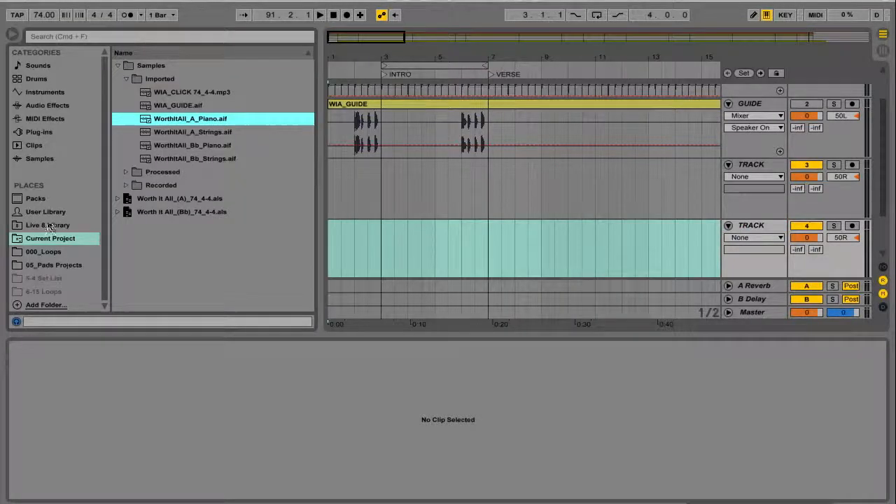
pyautogui.click(55, 241)
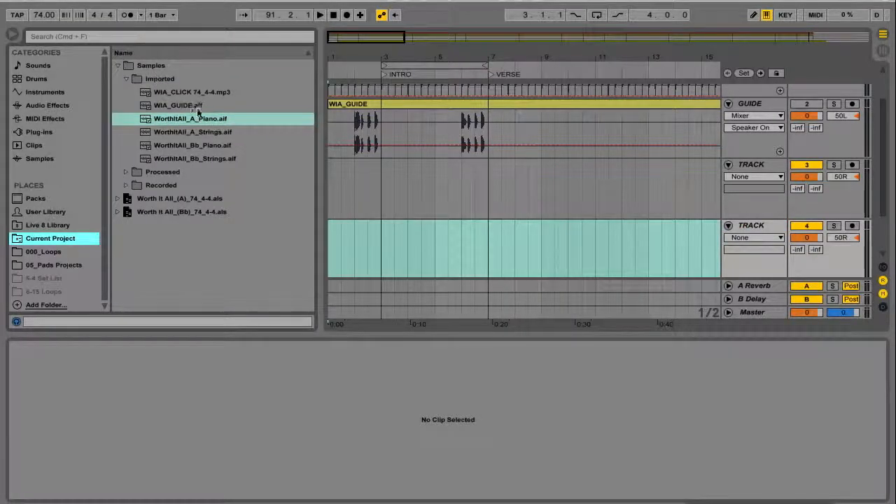
pyautogui.moveTo(190, 119); pyautogui.dragTo(330, 192)
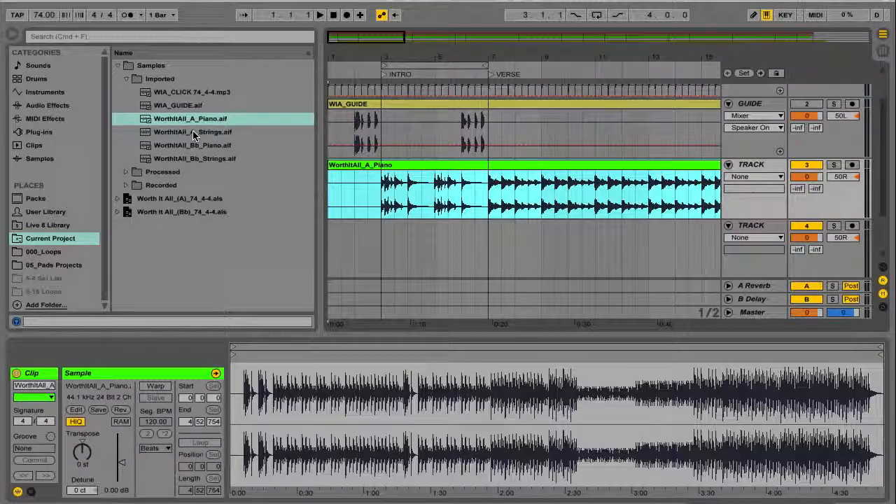
pyautogui.moveTo(196, 133)
pyautogui.mouseDown()
pyautogui.moveTo(259, 164)
pyautogui.moveTo(328, 232)
pyautogui.mouseUp()
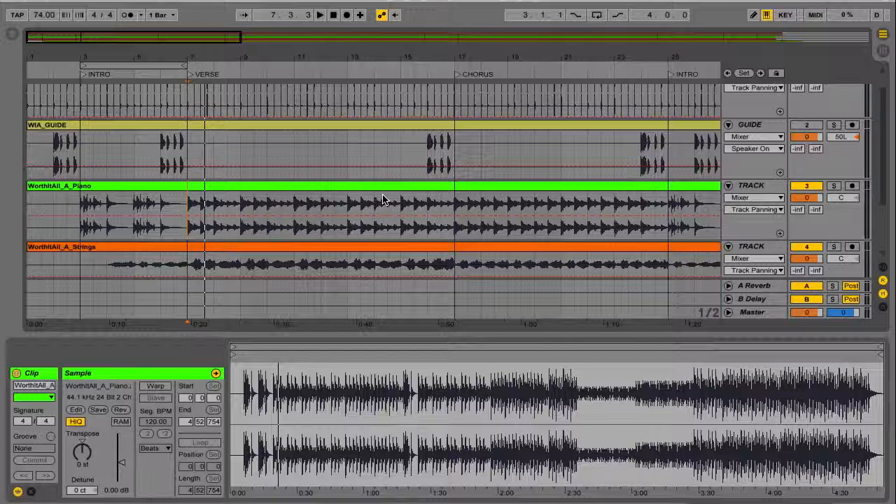
# Step: Play the arrangement from the intro and from further sections, and check the piano and strings clips through to the song's end
pyautogui.click(81, 204)
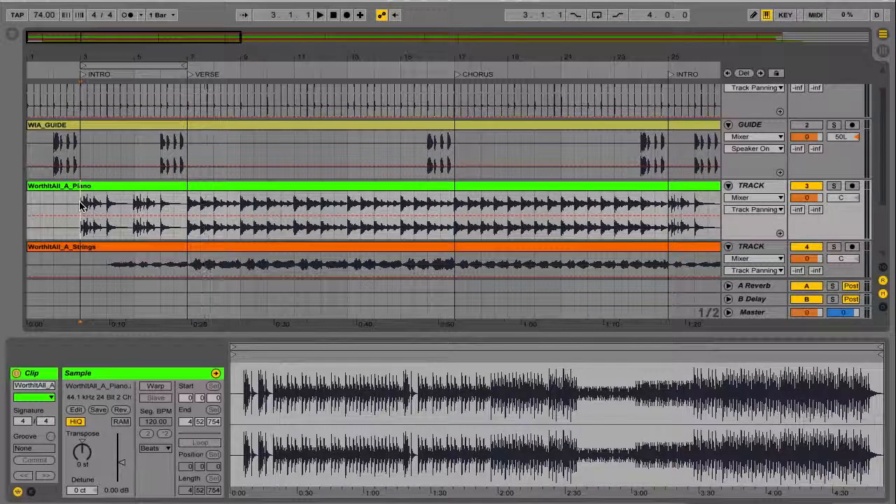
pyautogui.press('space')
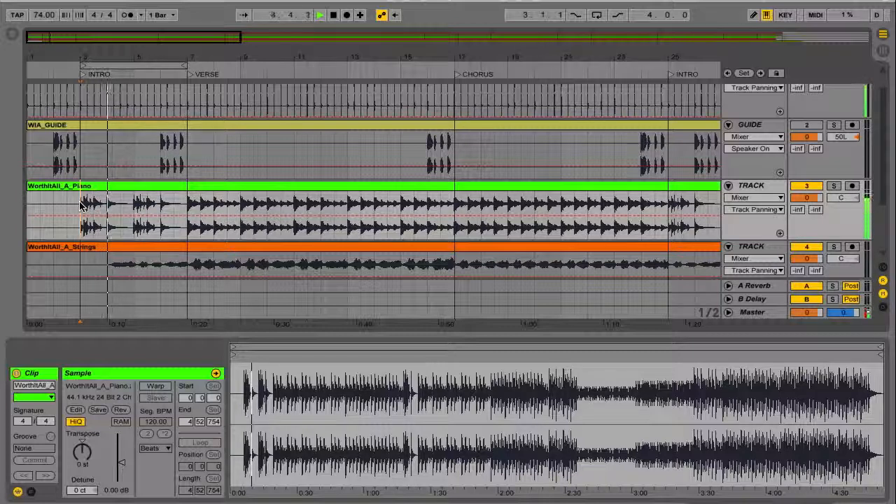
pyautogui.press('space')
pyautogui.click(187, 203)
pyautogui.press('space')
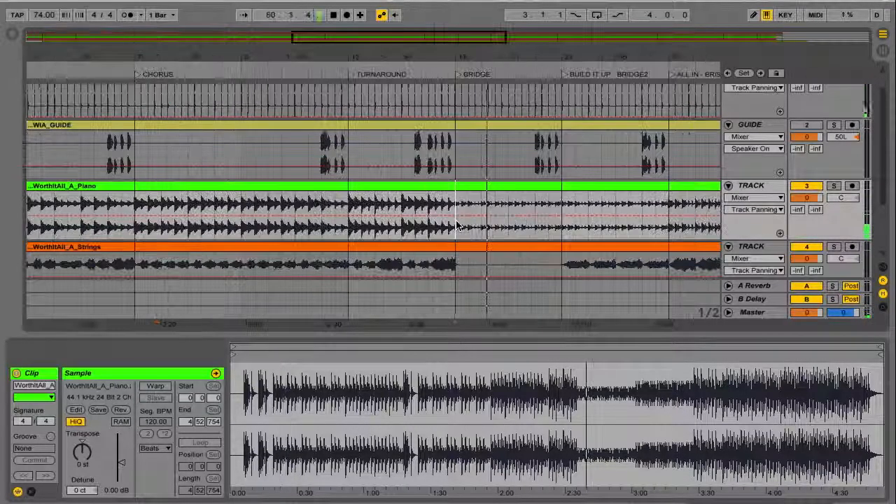
pyautogui.press('space')
pyautogui.hscroll(10, 456, 225)
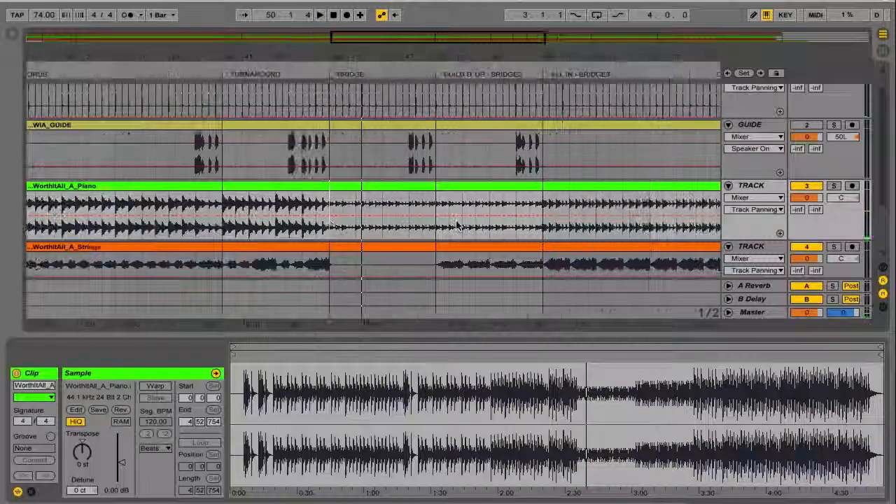
pyautogui.hscroll(5, 456, 226)
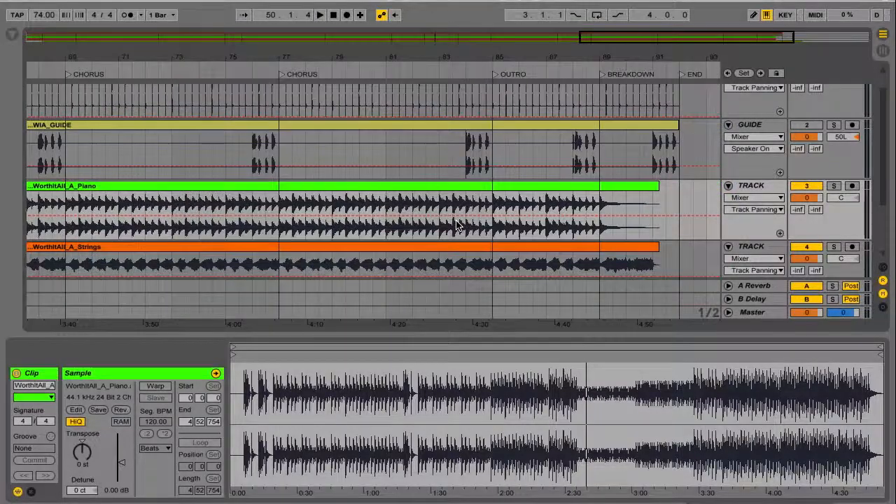
pyautogui.hscroll(-6, 456, 225)
pyautogui.hscroll(-10, 457, 226)
# Step: Find the Compressed Room Reverb.adg preset among the Space presets of the Audio Effect Rack
pyautogui.scroll(-3, 456, 225)
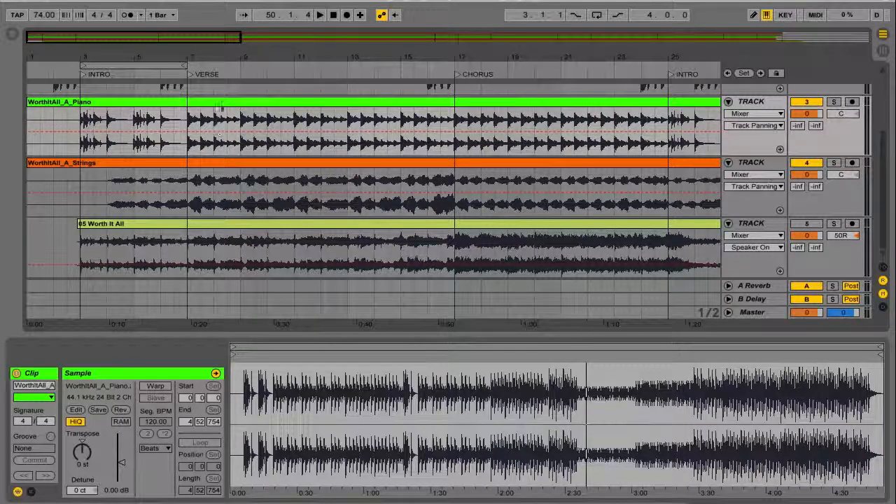
pyautogui.click(235, 104)
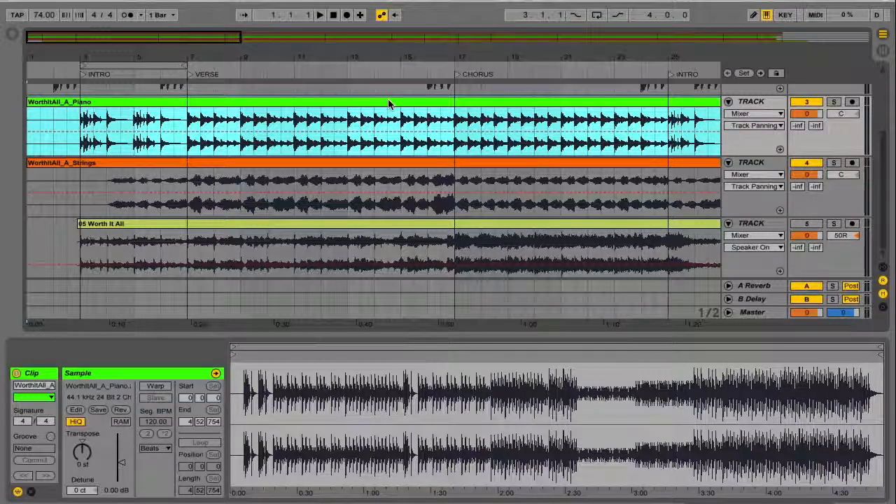
pyautogui.click(11, 35)
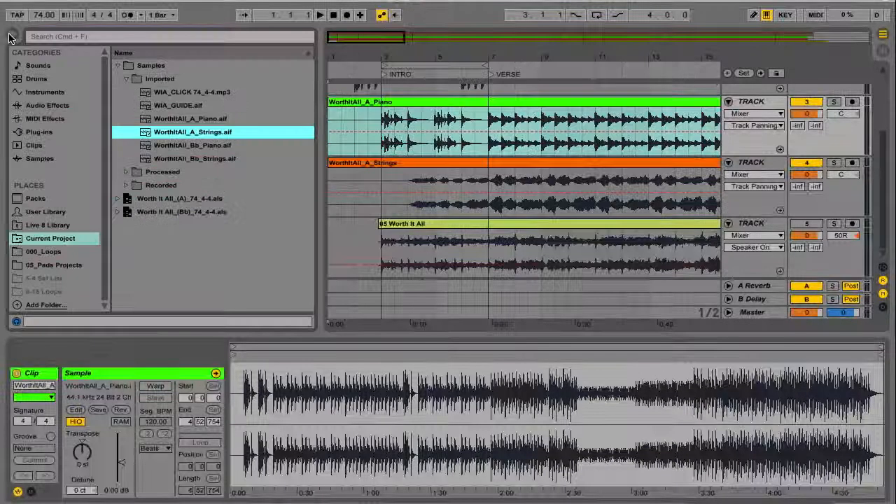
pyautogui.click(51, 107)
pyautogui.scroll(-1, 169, 183)
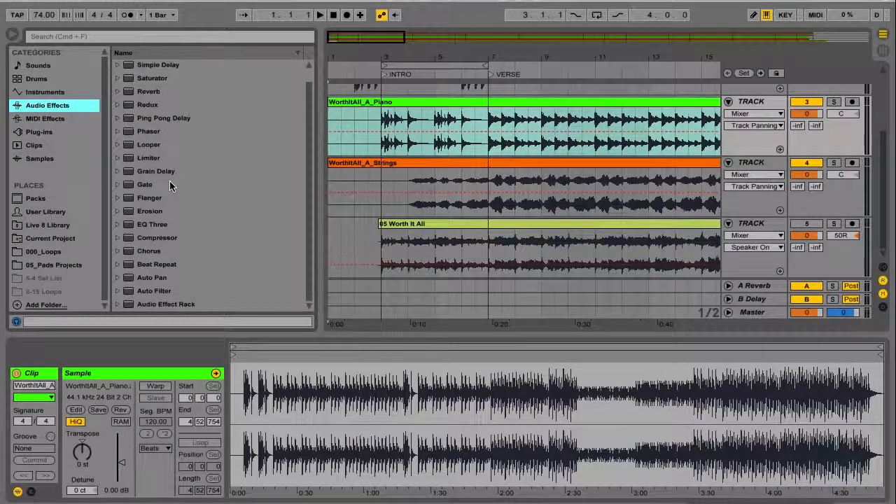
pyautogui.click(119, 305)
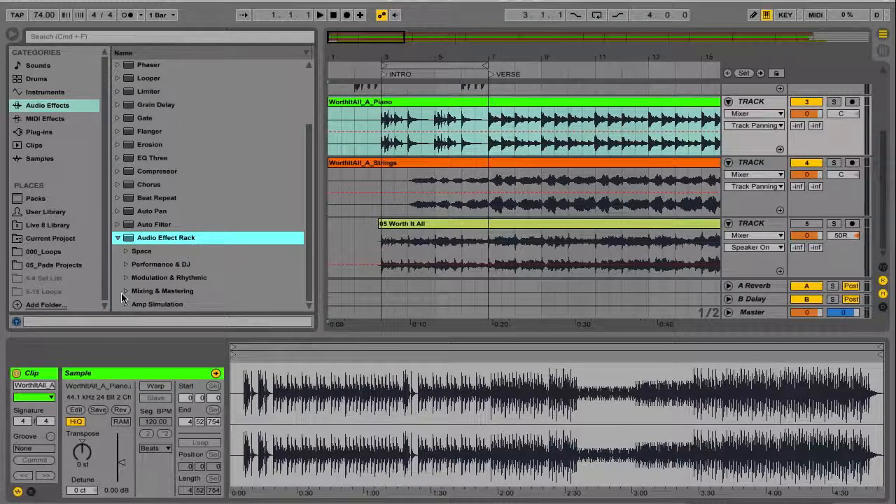
pyautogui.click(126, 252)
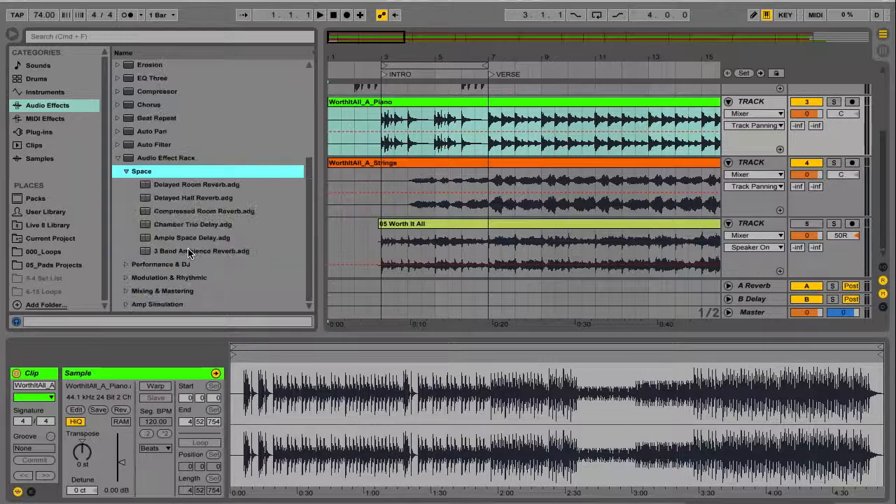
pyautogui.click(214, 210)
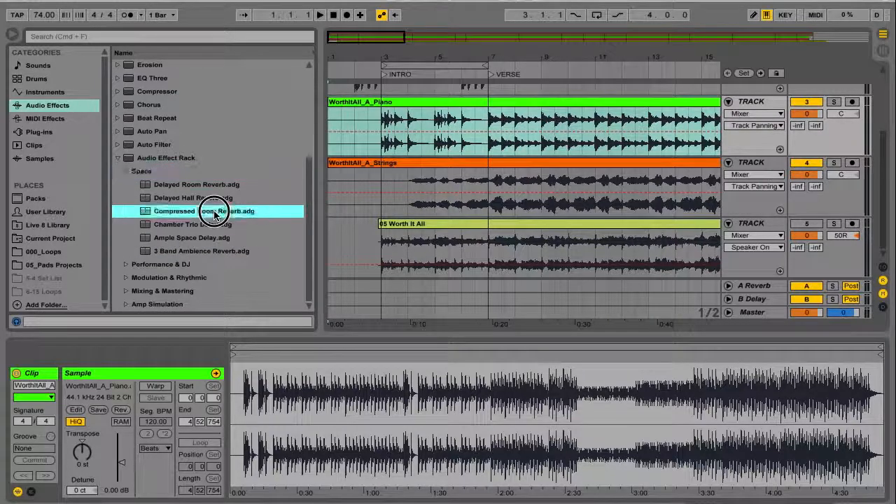
# Step: Play from the intro at bar 3, apply Compressed Room Reverb to the piano track and briefly solo that track to hear it
pyautogui.click(380, 103)
pyautogui.click(380, 117)
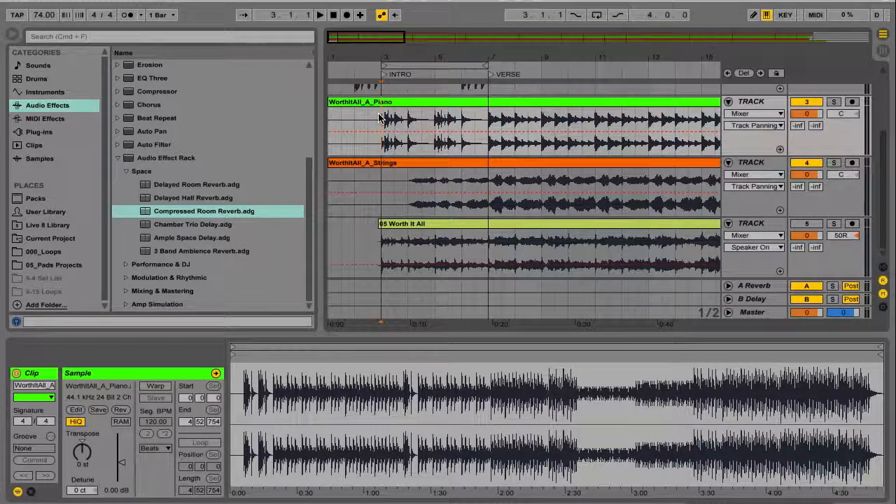
pyautogui.press('space')
pyautogui.click(188, 216)
pyautogui.moveTo(188, 218); pyautogui.dragTo(399, 138)
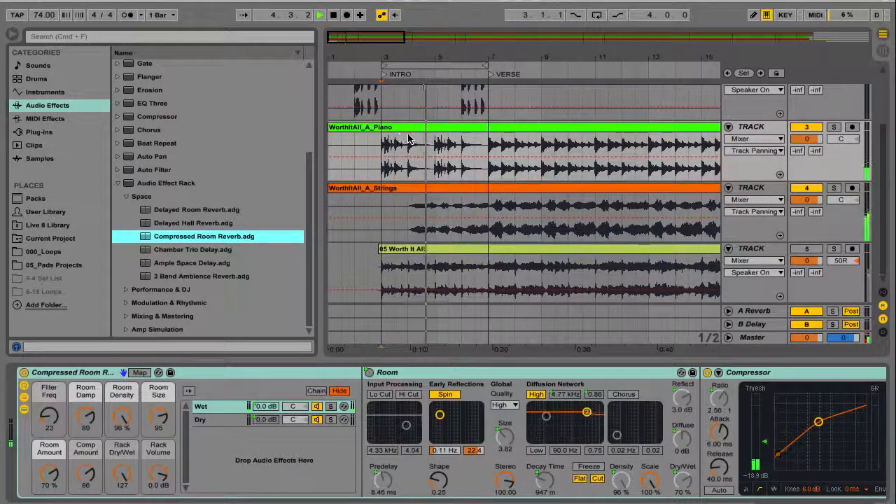
pyautogui.click(834, 128)
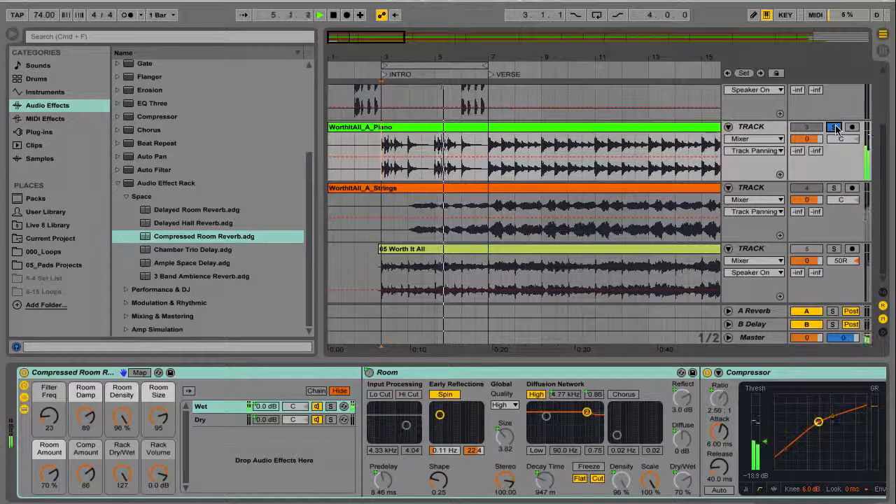
pyautogui.click(834, 128)
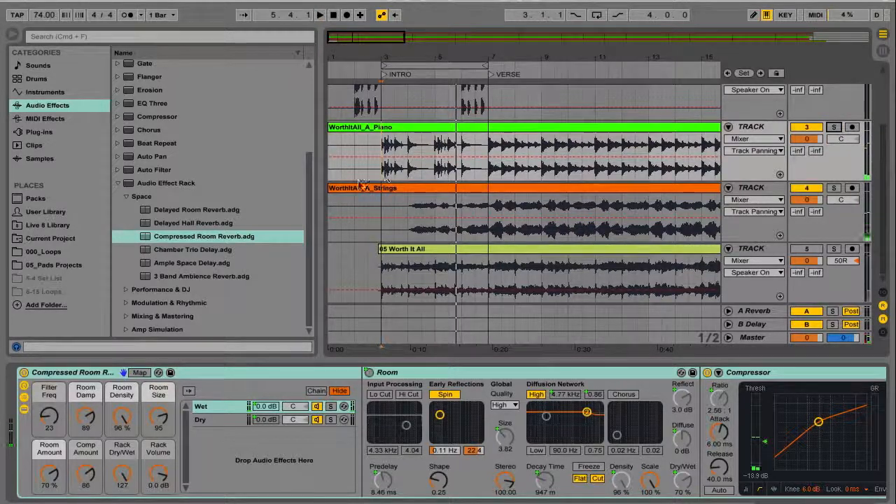
# Step: Apply Compressed Room Reverb to the strings track and hide the browser
pyautogui.moveTo(233, 235); pyautogui.dragTo(425, 228)
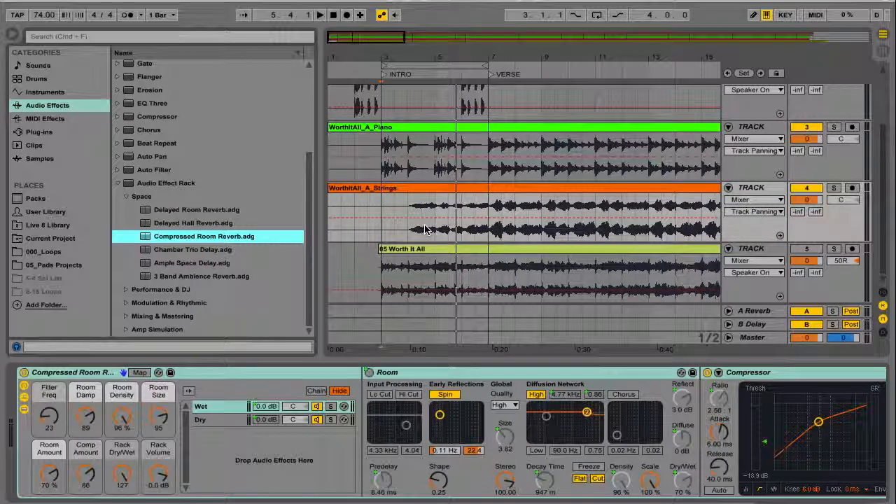
pyautogui.click(12, 33)
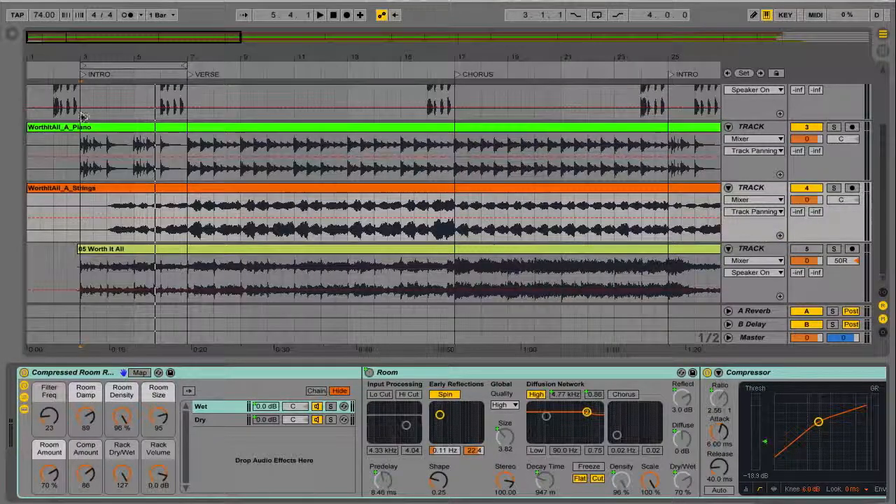
# Step: Lower the strings track's volume automation to -7.0 dB and play briefly from the verse at bar 7
pyautogui.click(187, 217)
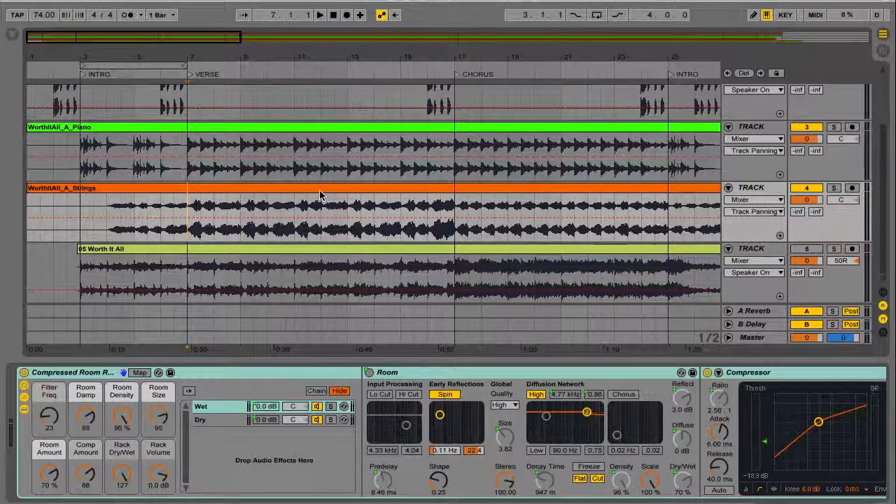
pyautogui.click(756, 211)
pyautogui.click(768, 244)
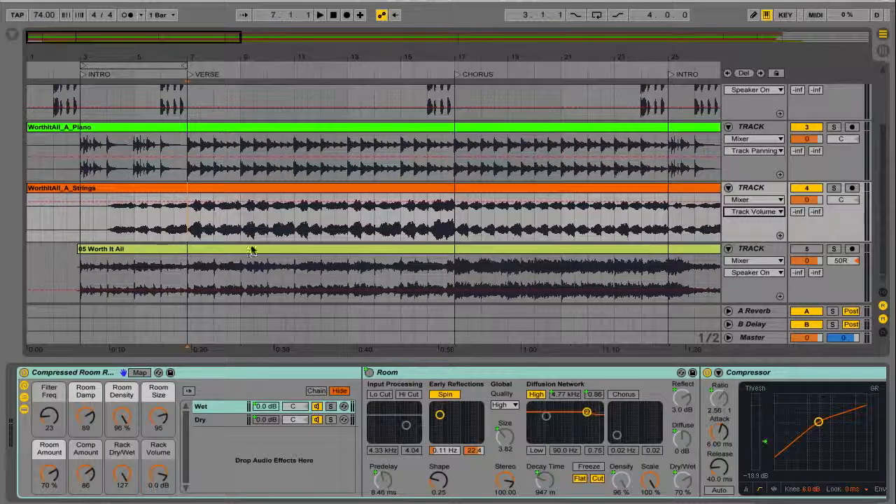
pyautogui.moveTo(208, 202); pyautogui.dragTo(210, 209)
pyautogui.press('space')
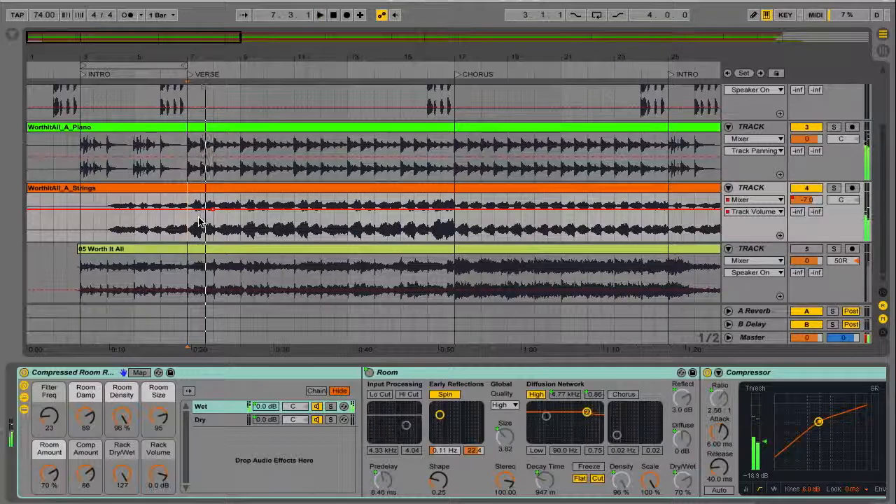
pyautogui.press('space')
# Step: Automate the piano track's volume to fade to -inf dB from the BREAKDOWN marker to the end of its clip
pyautogui.hscroll(20, 198, 222)
pyautogui.hscroll(10, 198, 222)
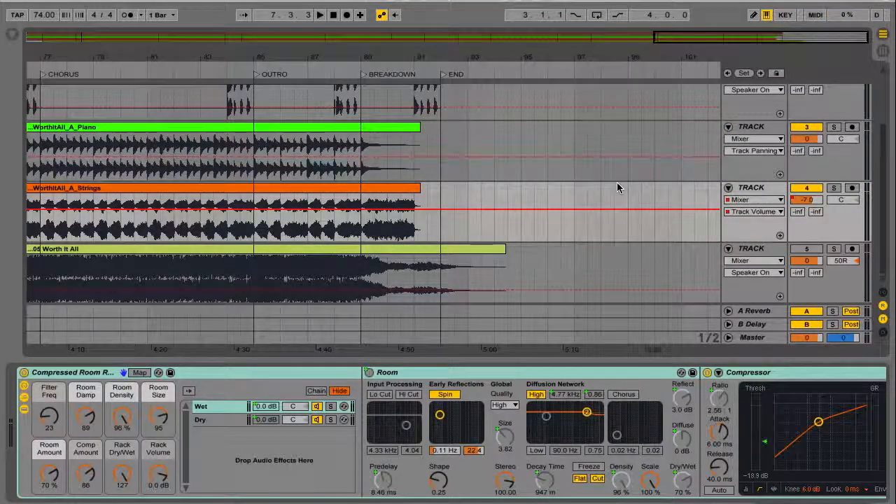
pyautogui.click(761, 152)
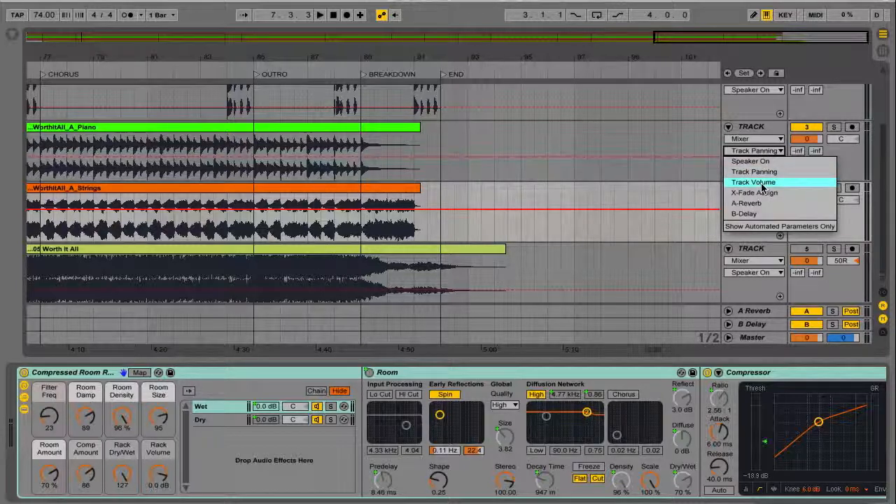
pyautogui.click(763, 184)
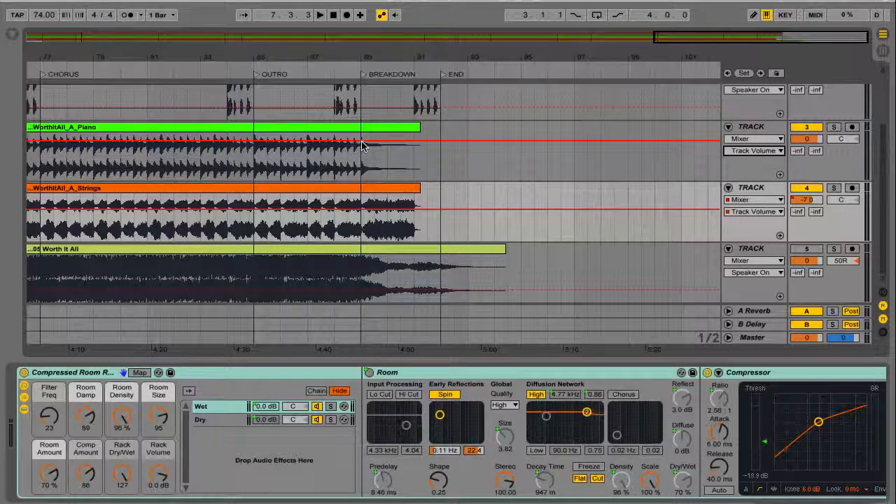
pyautogui.click(362, 142)
pyautogui.click(417, 142)
pyautogui.moveTo(417, 141); pyautogui.dragTo(418, 180)
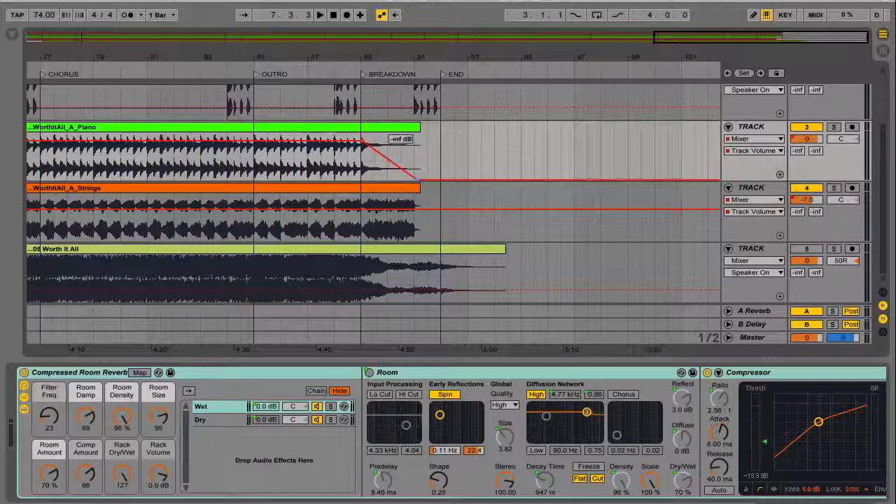
# Step: Automate the strings track's volume to fade out completely from the BREAKDOWN marker to the end of its clip
pyautogui.click(362, 208)
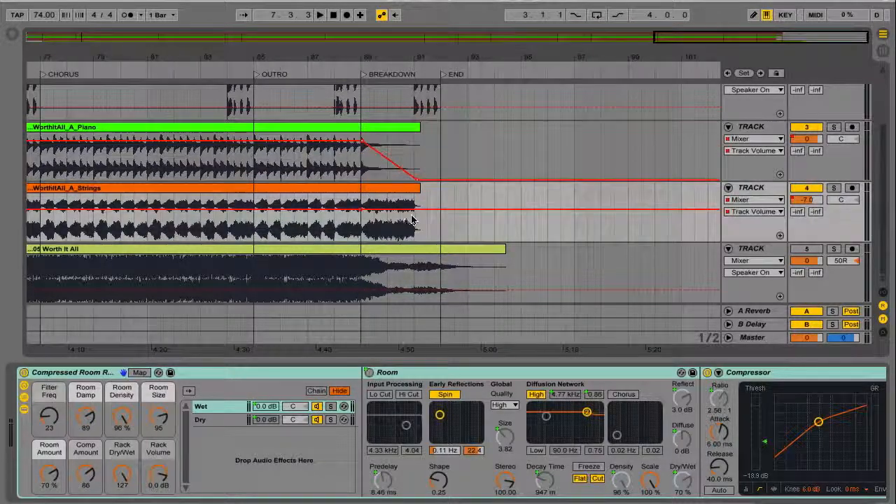
pyautogui.moveTo(418, 208); pyautogui.dragTo(415, 242)
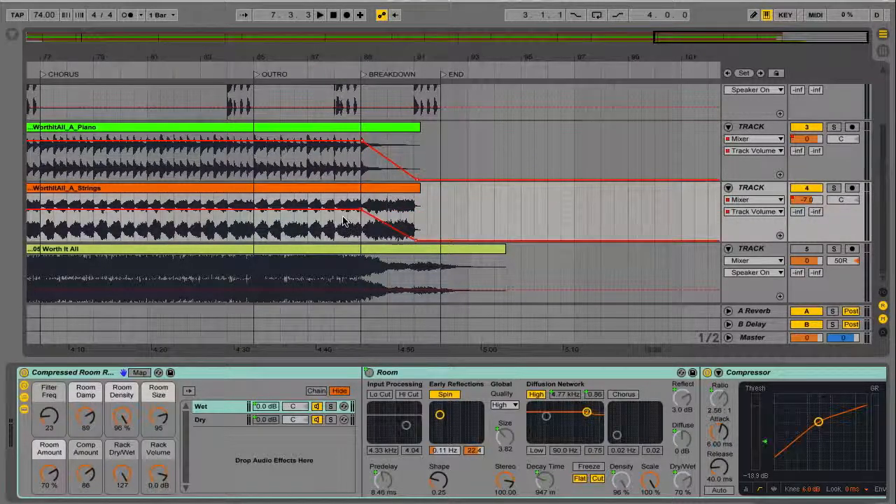
# Step: Pan the piano and strings tracks to 50R in the Session View mixer and return to the Arrangement View
pyautogui.hscroll(-20, 343, 221)
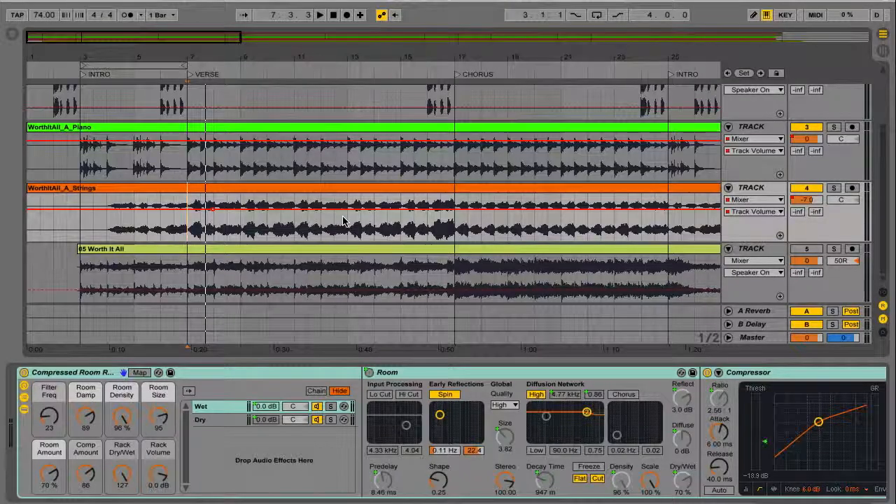
pyautogui.press('Tab')
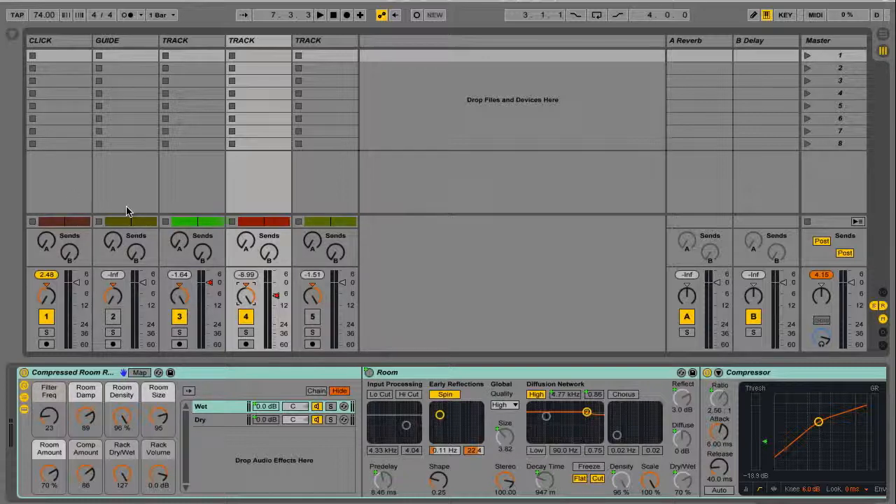
pyautogui.press('Tab')
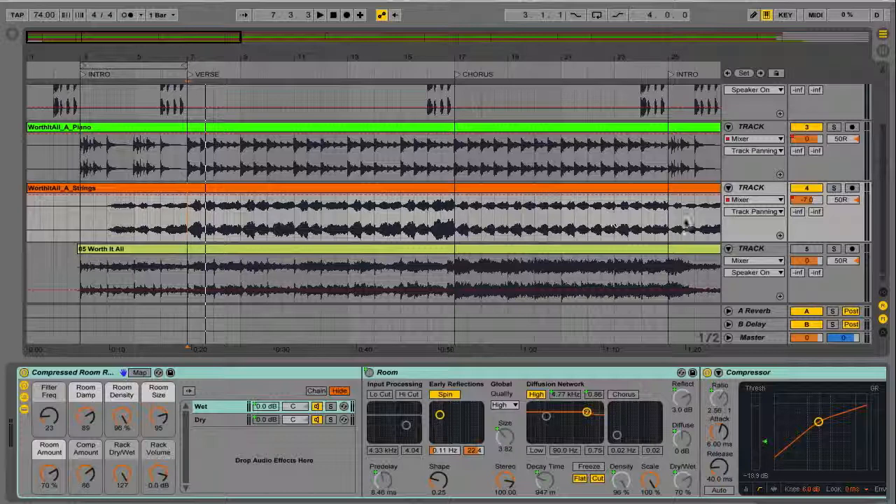
# Step: Rename the piano clip's track as PIANO and the strings clip's track as STRINGS
pyautogui.click(761, 127)
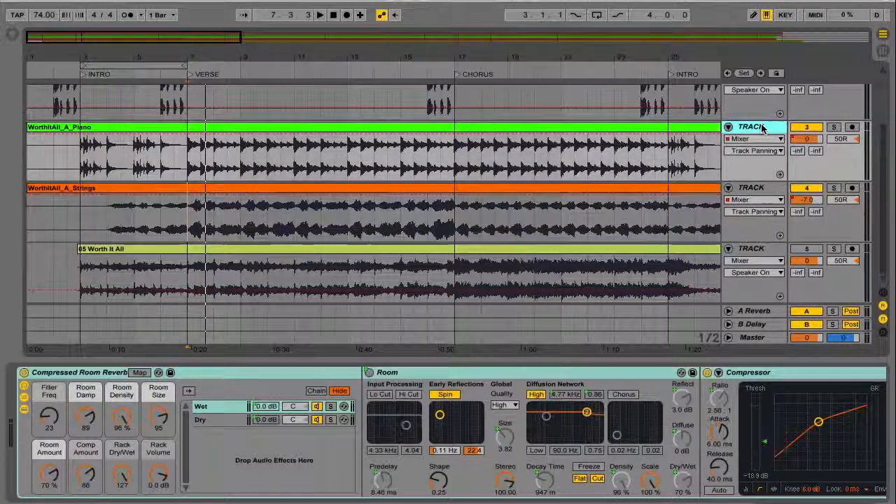
pyautogui.doubleClick(761, 128)
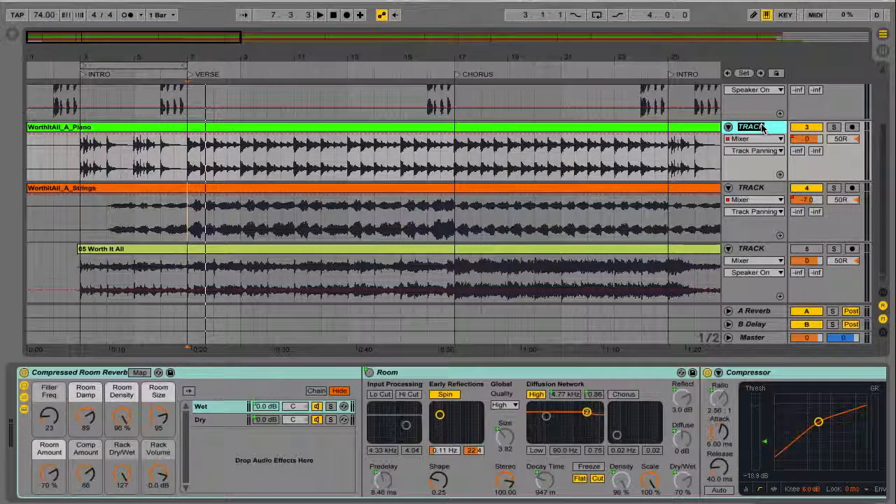
pyautogui.write('Piano')
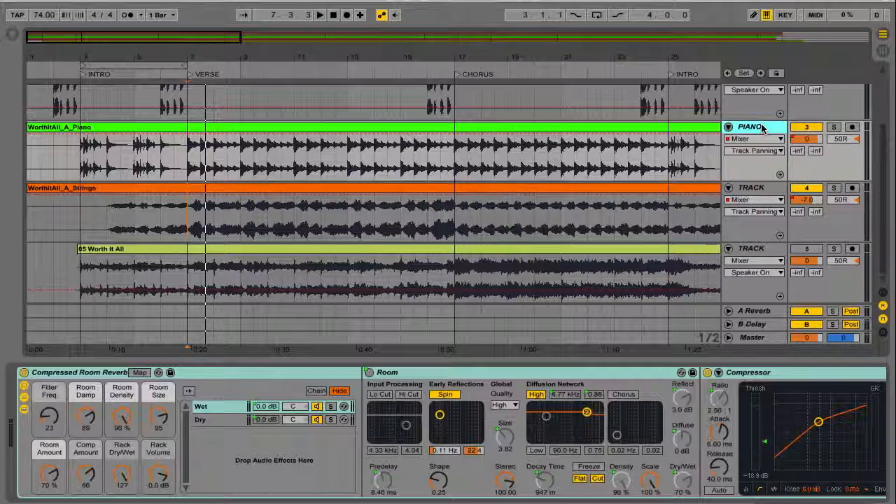
pyautogui.doubleClick(760, 188)
pyautogui.write('STR')
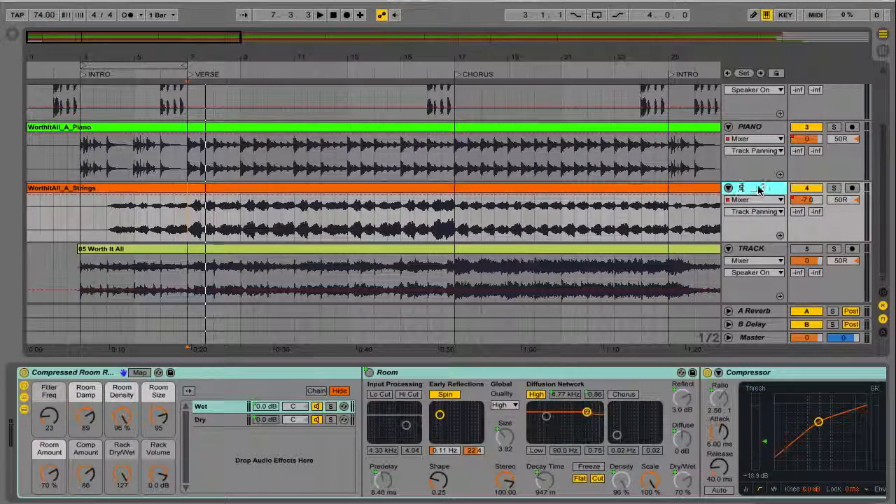
pyautogui.write('INGS')
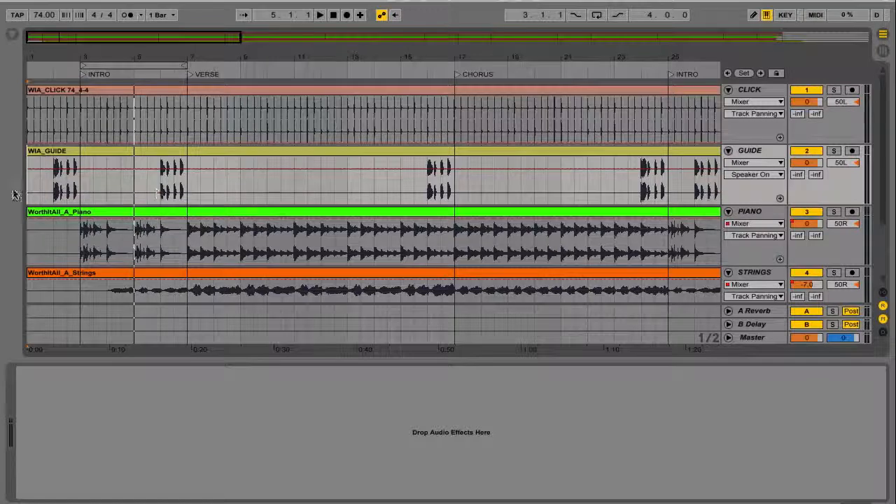
# Step: Play the arrangement from bar 1 into the intro to check the click, guide, piano and strings together
pyautogui.press('space')
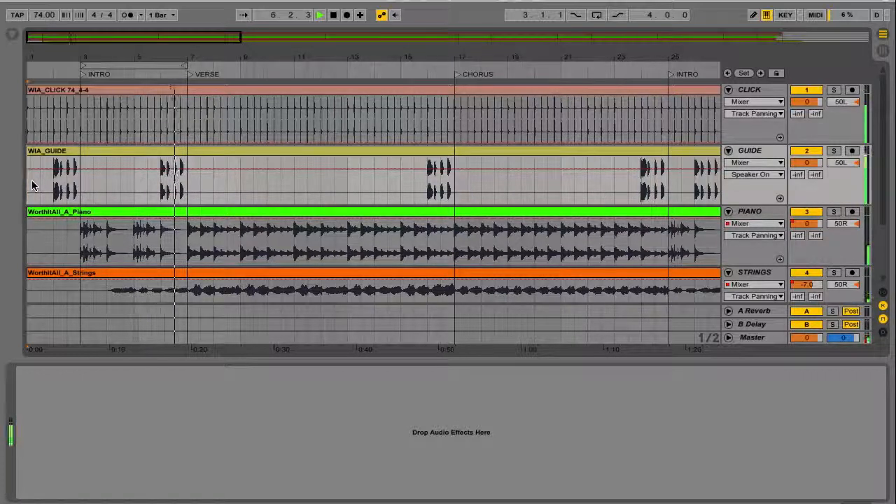
pyautogui.press('space')
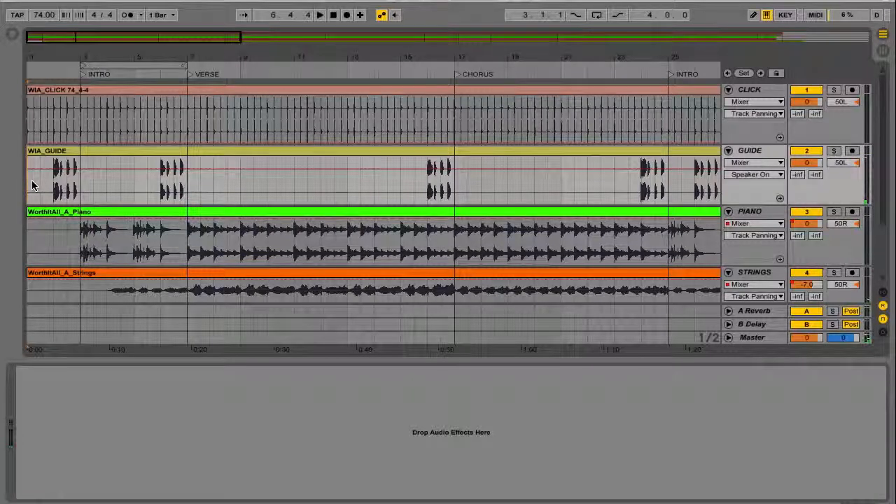